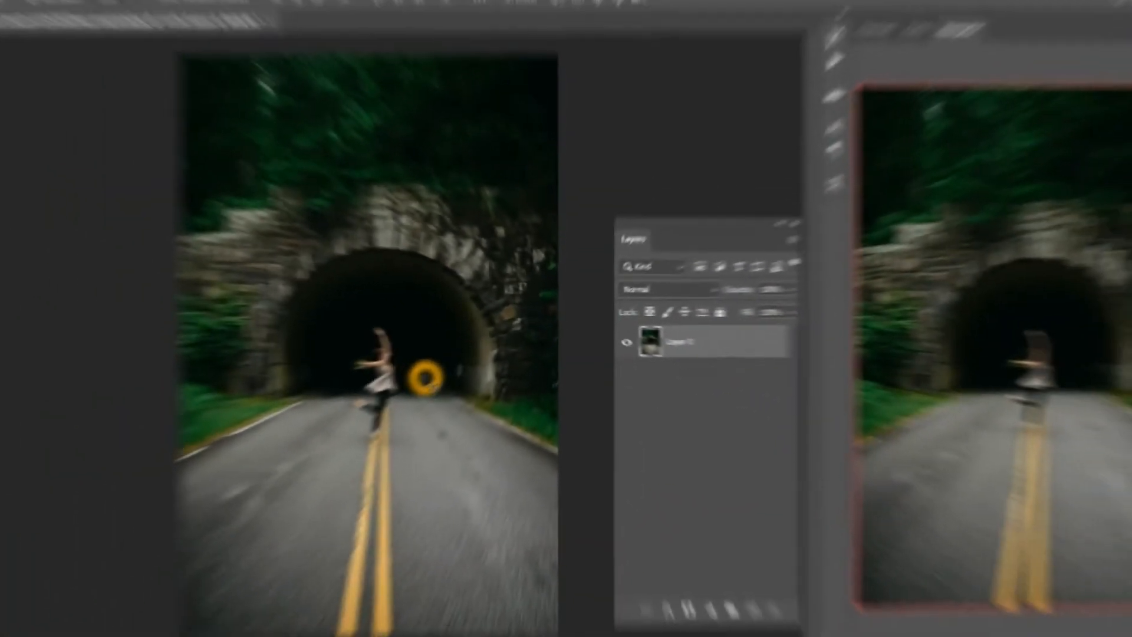
- Select the dancer on the road automatically with Select Subject
{"action": "scroll", "coordinate": [438, 371], "scroll_direction": "down", "scroll_amount": 2}
{"action": "scroll", "coordinate": [417, 364], "scroll_direction": "up", "scroll_amount": 1}
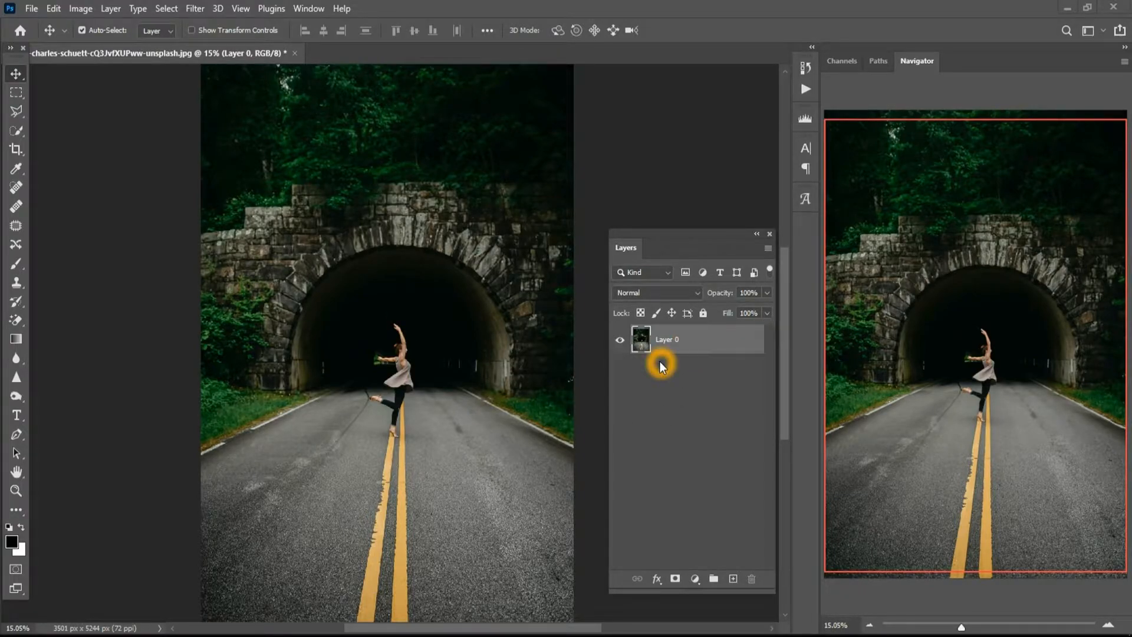
{"action": "left_click", "coordinate": [166, 8]}
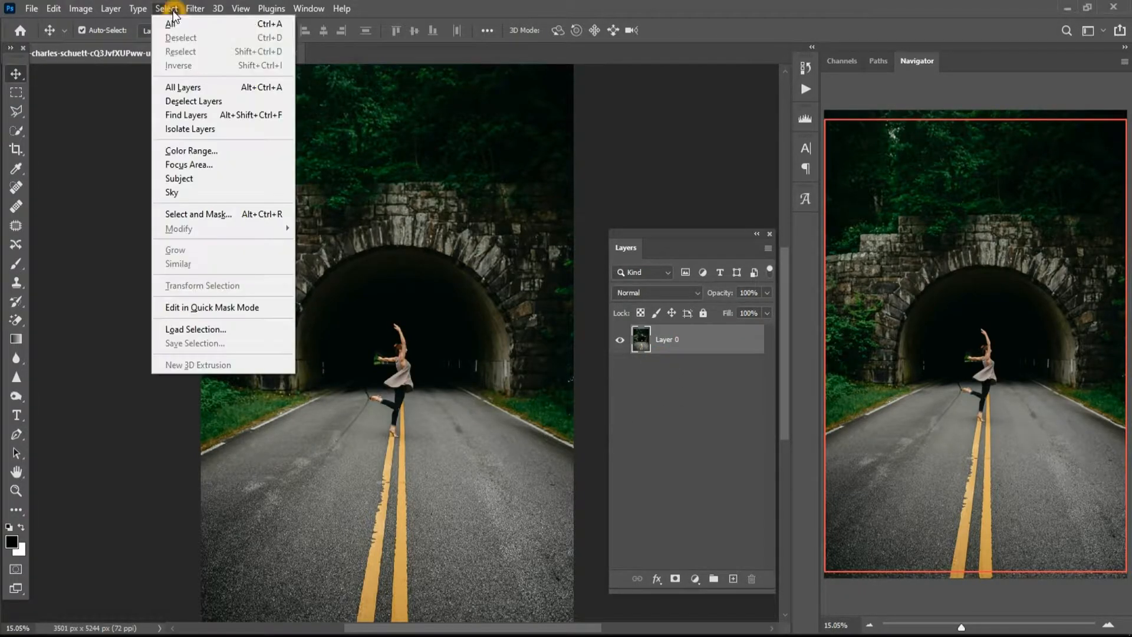
{"action": "left_click", "coordinate": [178, 180]}
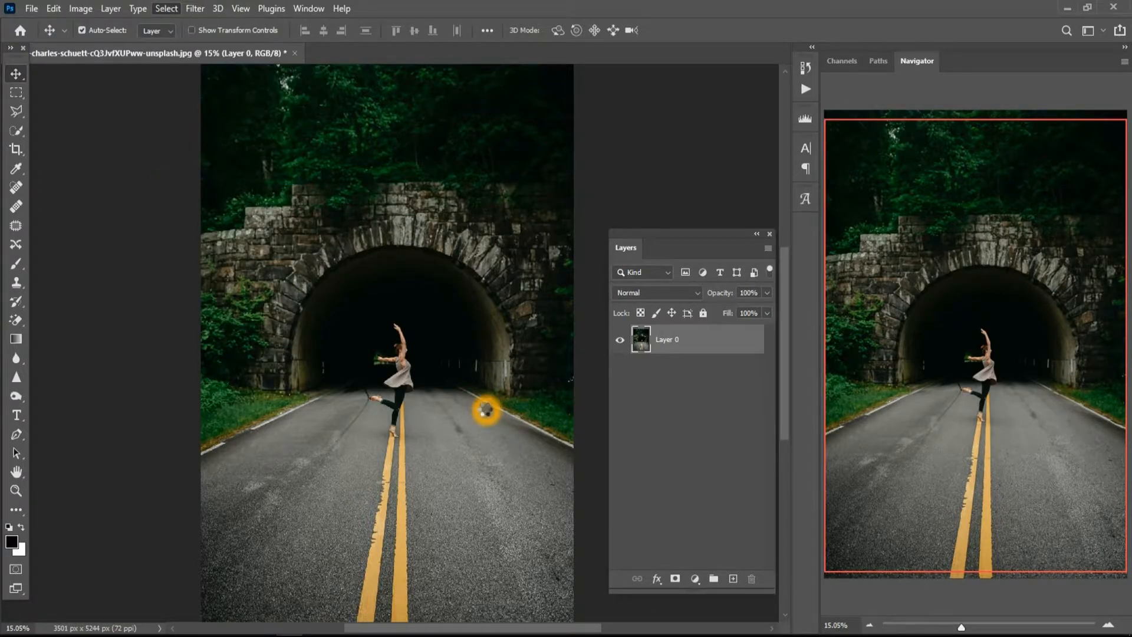
{"action": "scroll", "coordinate": [404, 431], "scroll_direction": "up", "scroll_amount": 3}
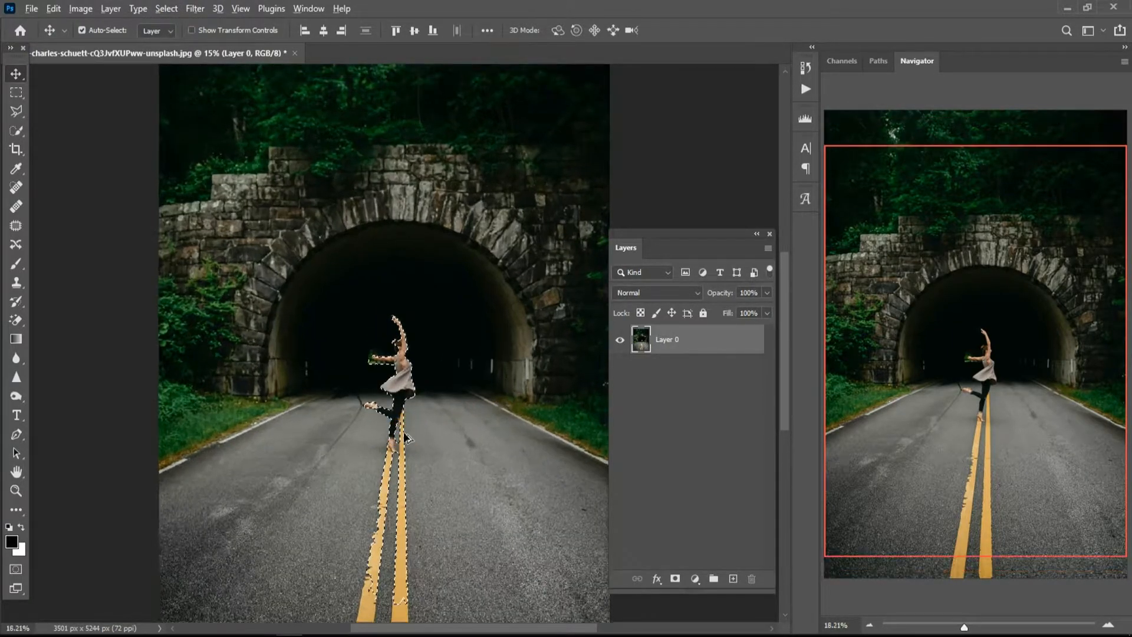
- Subtract the yellow road lines below the dancer from the selection with the Quick Selection tool at brush size 200
{"action": "left_click", "coordinate": [17, 113]}
{"action": "left_click", "coordinate": [16, 129]}
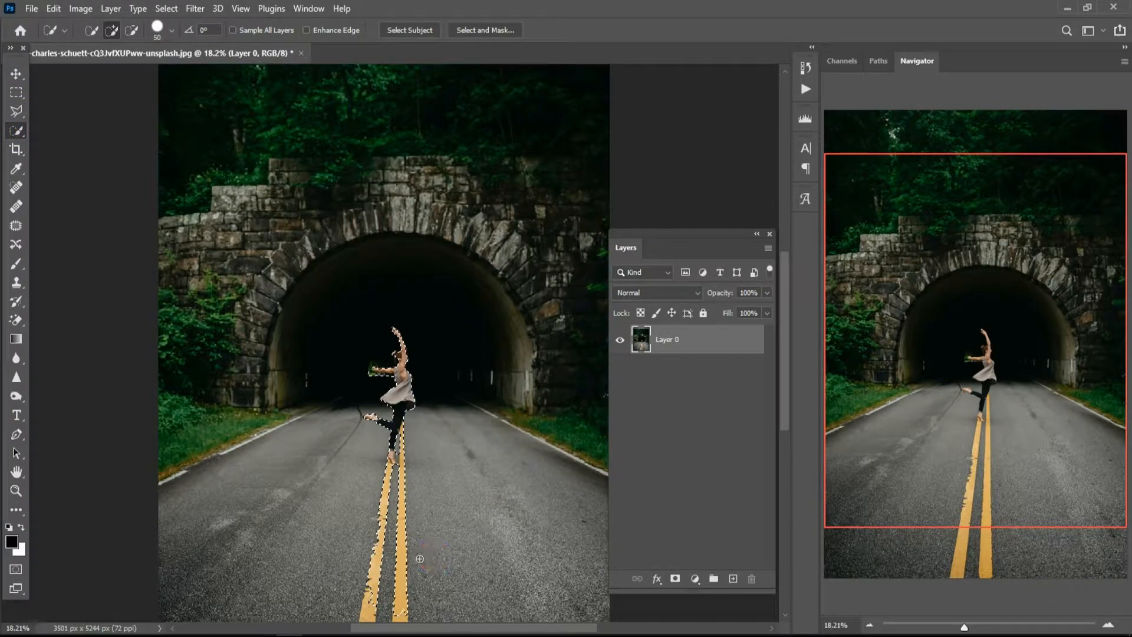
{"action": "key", "text": "space"}
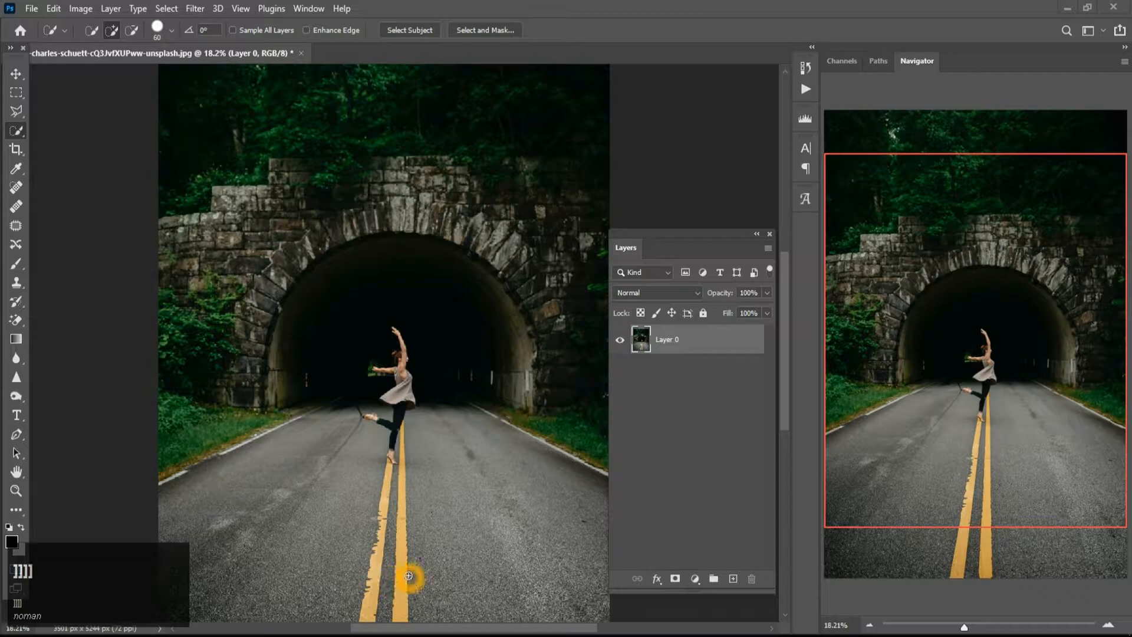
{"action": "left_click", "coordinate": [389, 449], "text": "ctrl"}
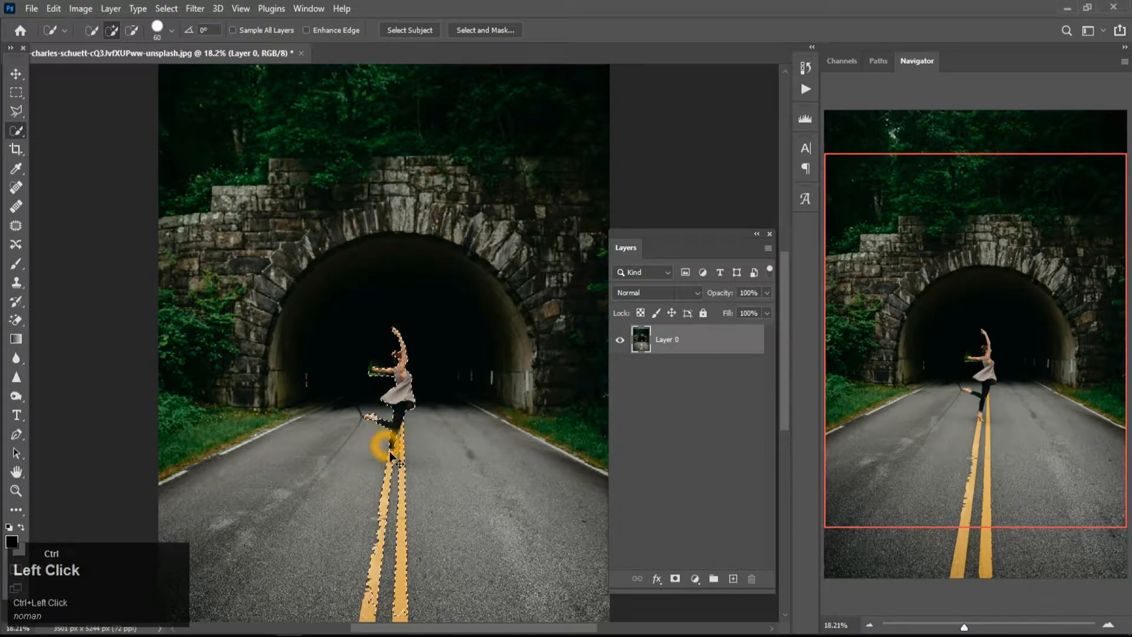
{"action": "scroll", "coordinate": [406, 575], "scroll_direction": "down", "scroll_amount": 3}
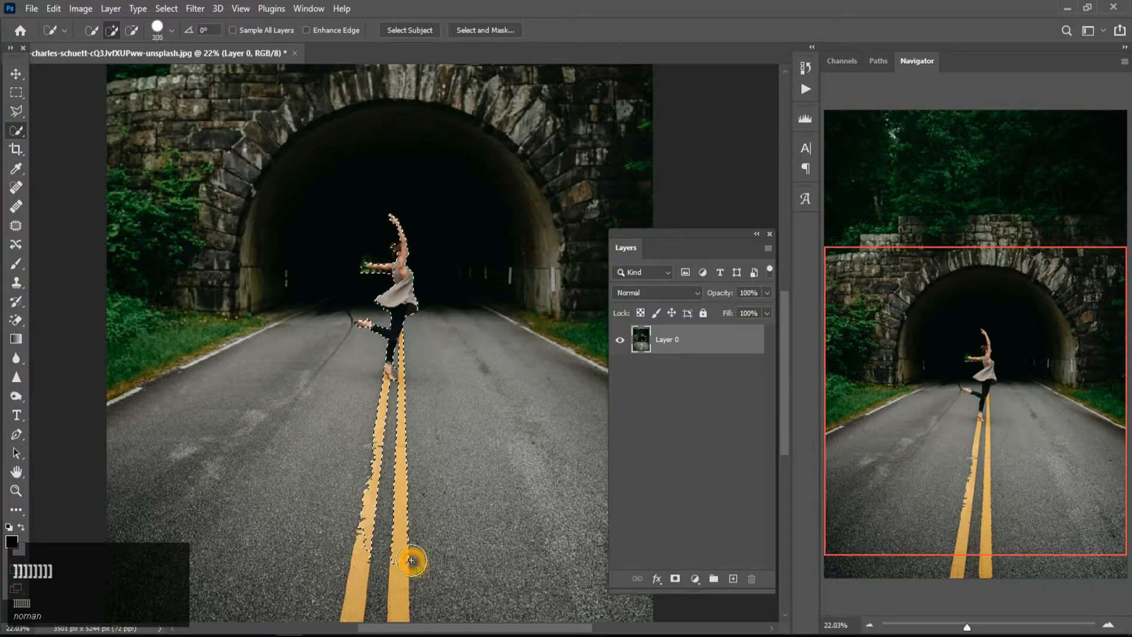
{"action": "mouse_move", "coordinate": [411, 560]}
{"action": "left_mouse_down"}
{"action": "mouse_move", "coordinate": [370, 564]}
{"action": "mouse_move", "coordinate": [357, 539]}
{"action": "left_mouse_up"}
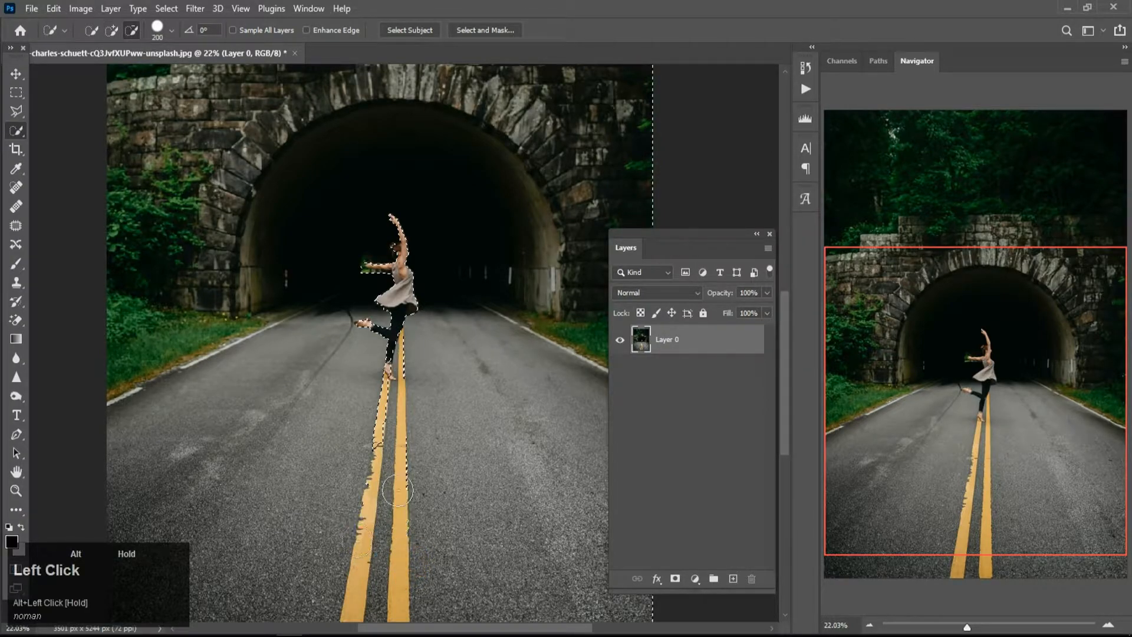
{"action": "left_click", "coordinate": [394, 450], "text": "alt"}
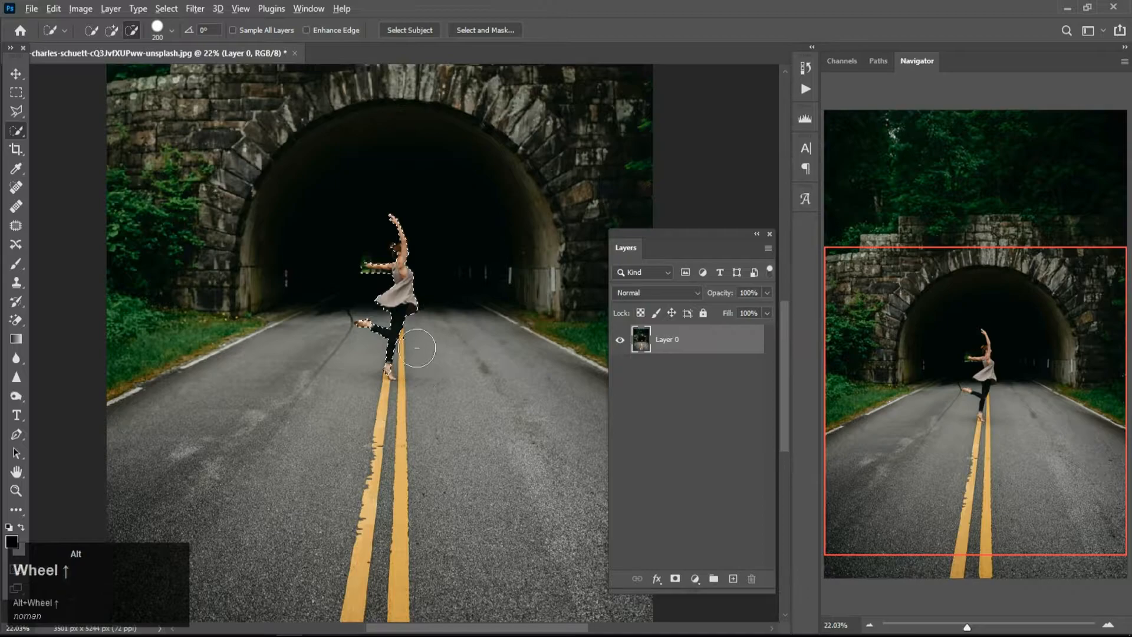
- Subtract the remaining yellow line beside the dancer's standing leg from the selection with a smaller Quick Selection brush
{"action": "scroll", "coordinate": [419, 342], "scroll_direction": "up", "scroll_amount": 3}
{"action": "scroll", "coordinate": [418, 351], "scroll_direction": "up", "scroll_amount": 3}
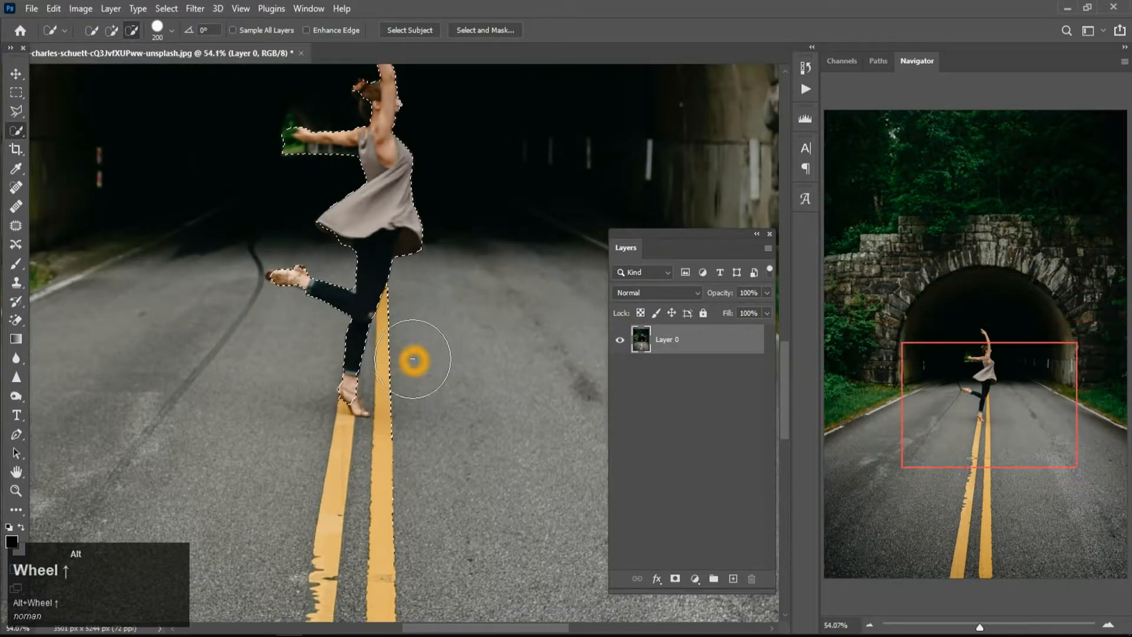
{"action": "key", "text": "bracketleft"}
{"action": "key", "text": "bracketleft"}
{"action": "key", "text": "bracketleft"}
{"action": "key", "text": "bracketleft"}
{"action": "key", "text": "bracketleft"}
{"action": "key", "text": "bracketleft"}
{"action": "key", "text": "bracketleft"}
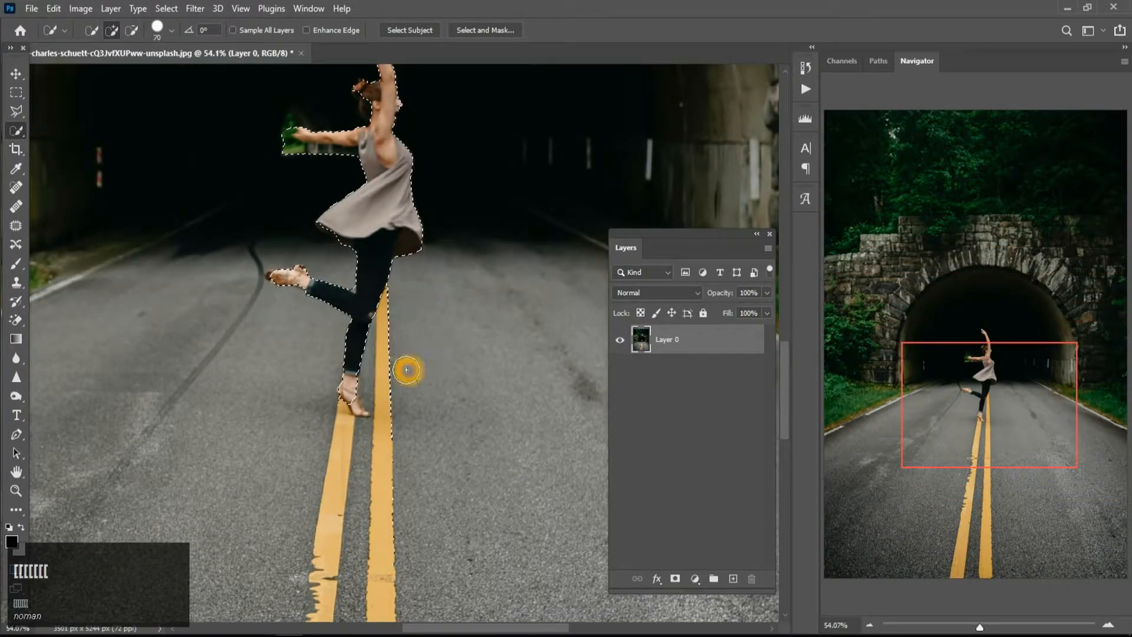
{"action": "left_click", "coordinate": [396, 422], "text": "alt"}
- Reduce the Quick Selection brush further and subtract the yellow road strip under the standing foot's heel from the selection
{"action": "scroll", "coordinate": [371, 389], "scroll_direction": "up", "scroll_amount": 5}
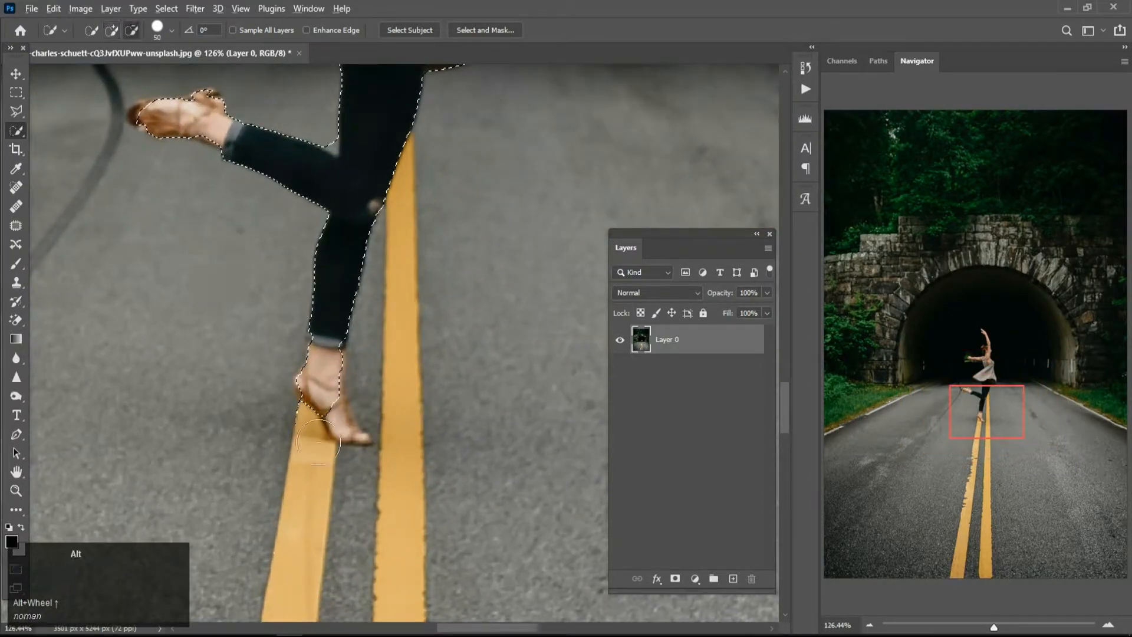
{"action": "scroll", "coordinate": [313, 435], "scroll_direction": "up", "scroll_amount": 3}
{"action": "key", "text": "bracketleft"}
{"action": "key", "text": "bracketleft"}
{"action": "key", "text": "bracketleft"}
{"action": "key", "text": "bracketleft"}
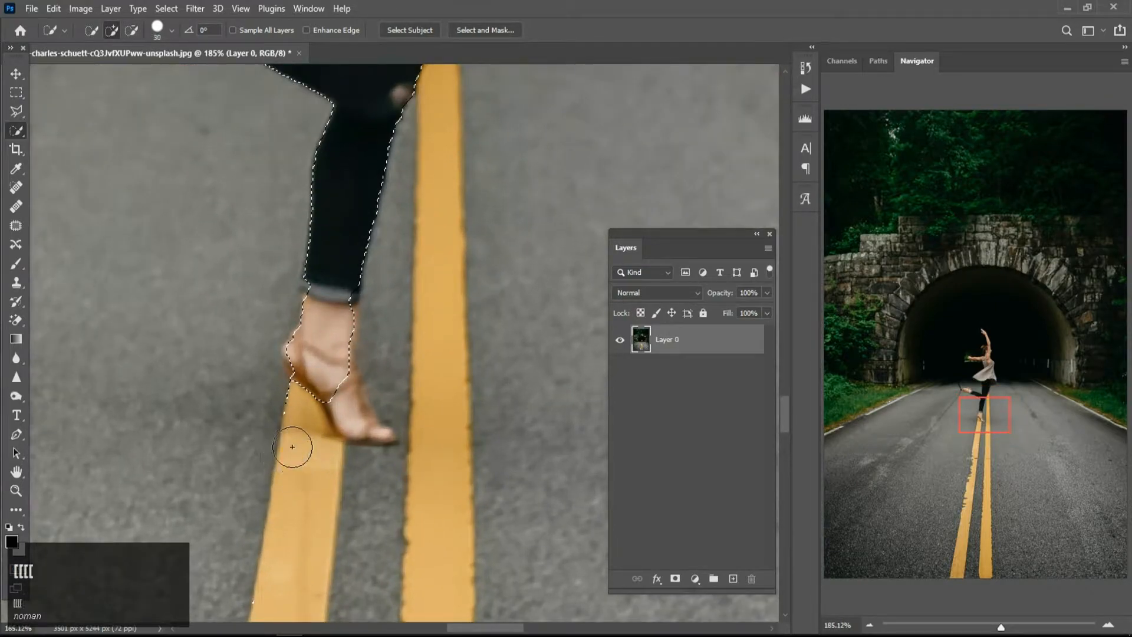
{"action": "left_click", "coordinate": [275, 425], "text": "alt"}
{"action": "left_click", "coordinate": [275, 402], "text": "alt"}
{"action": "left_click", "coordinate": [274, 403], "text": "alt"}
{"action": "left_click", "coordinate": [277, 385], "text": "alt"}
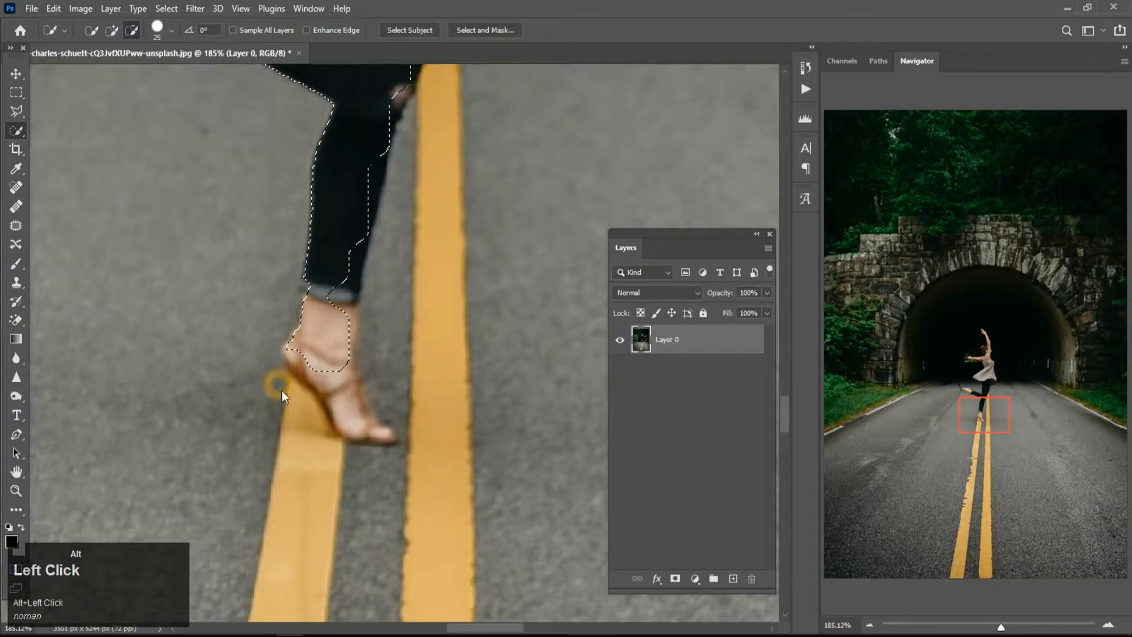
- Switch to the Polygonal Lasso tool and try to subtract a small area at the standing leg's ankle
{"action": "left_click", "coordinate": [16, 110]}
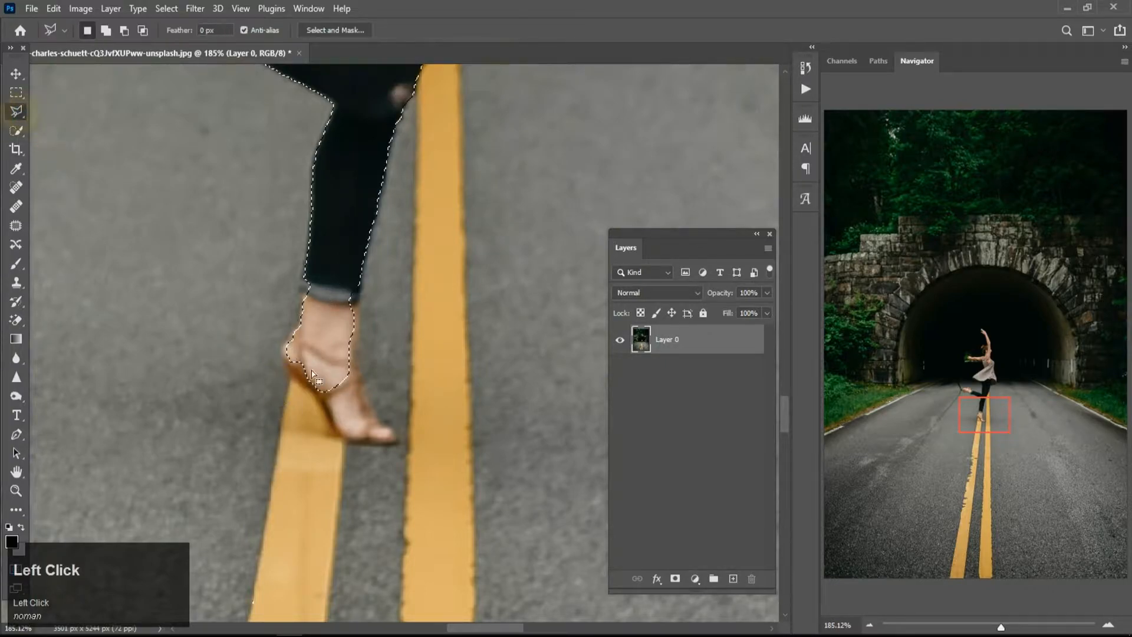
{"action": "key", "text": "alt"}
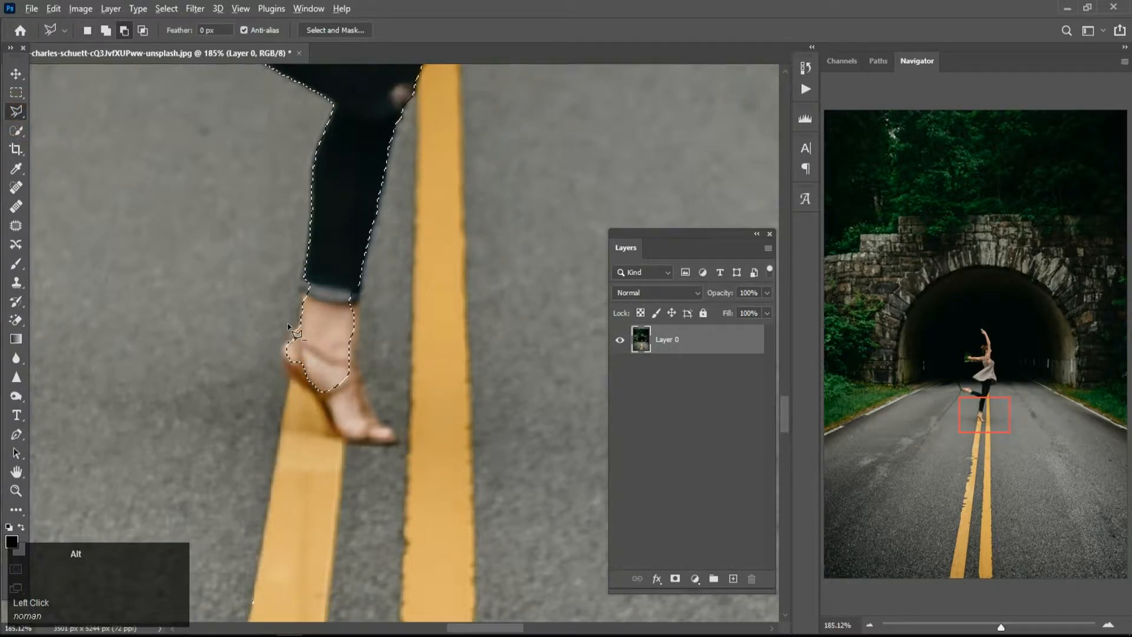
{"action": "left_click", "coordinate": [304, 293], "text": "alt"}
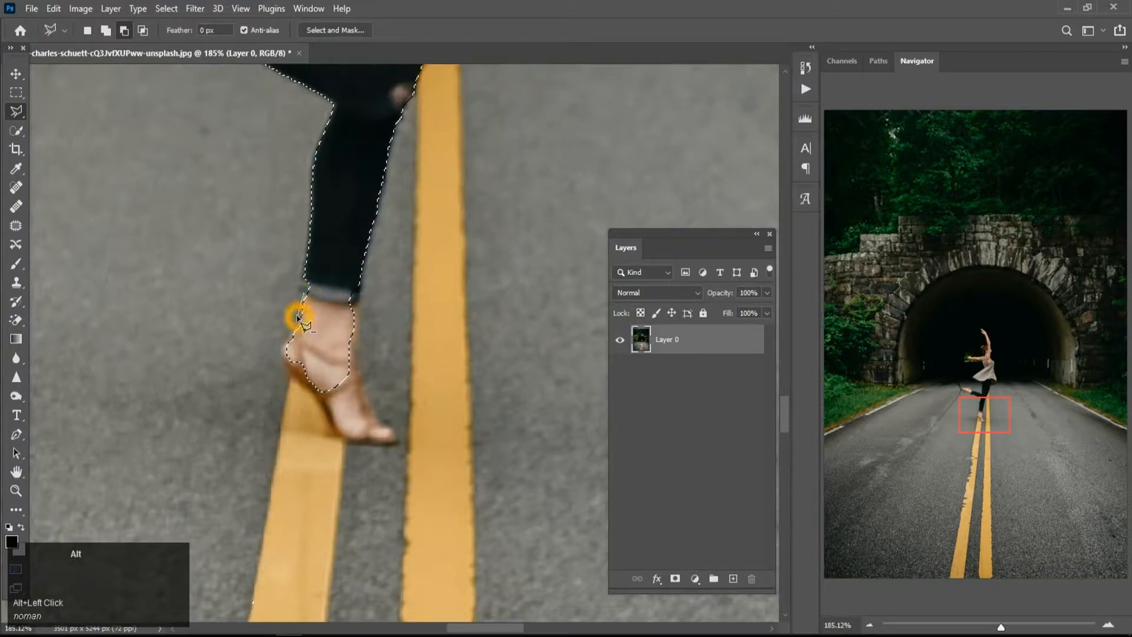
{"action": "double_click", "coordinate": [310, 312]}
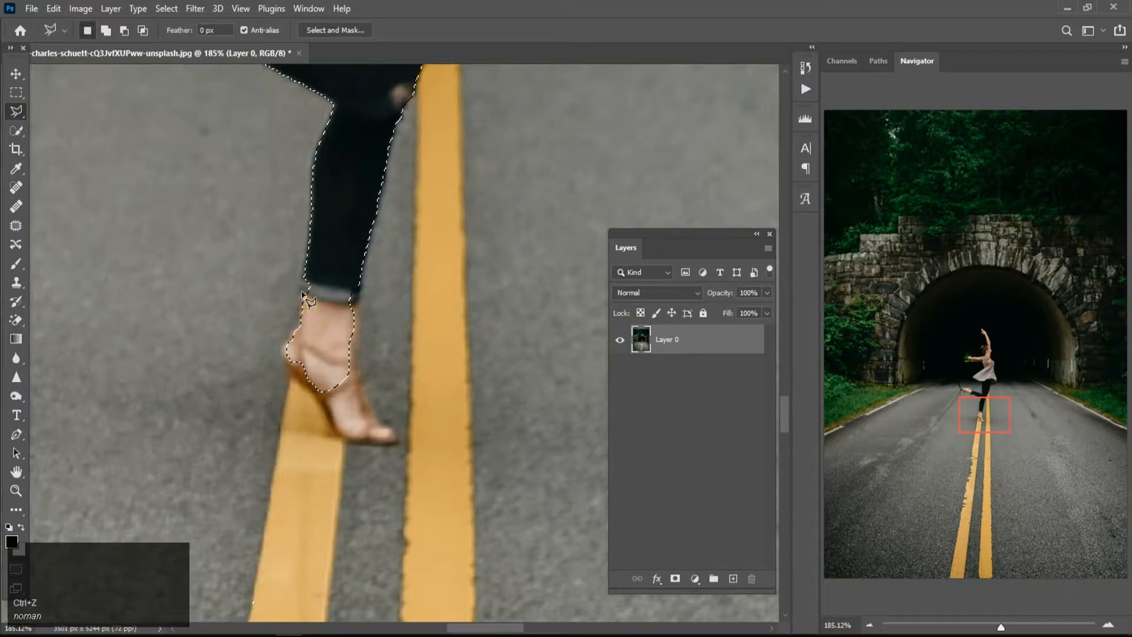
{"action": "left_click", "coordinate": [304, 293]}
{"action": "key", "text": "space"}
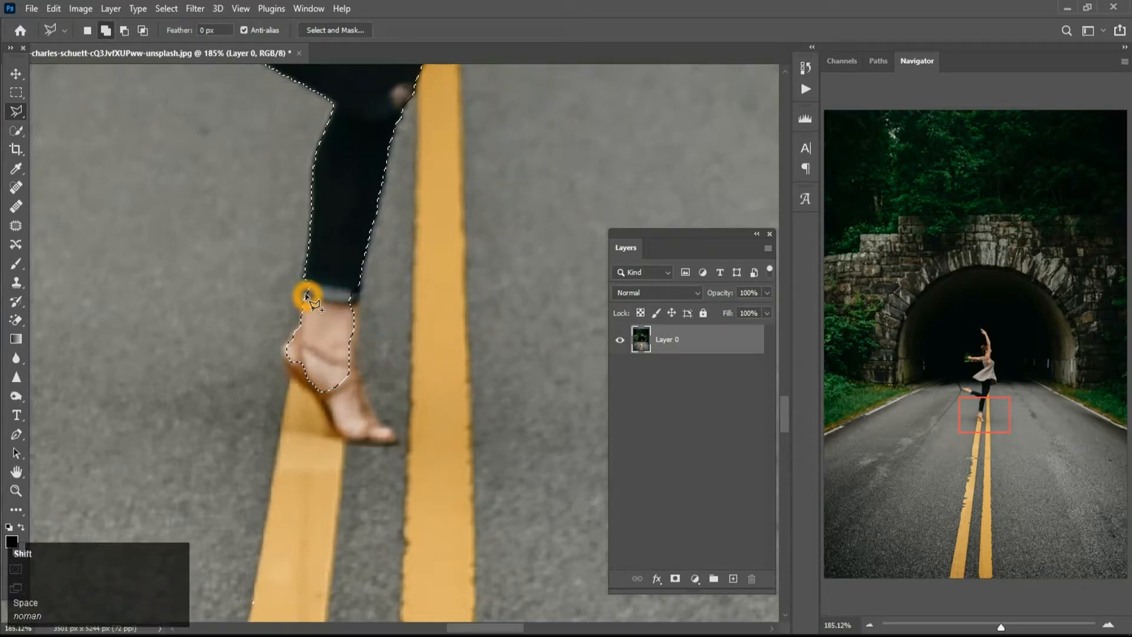
- Add the whole standing foot to the selection by tracing its heel, sole, toes, instep and trouser cuff with the Polygonal Lasso
{"action": "left_click", "coordinate": [304, 280], "text": "shift"}
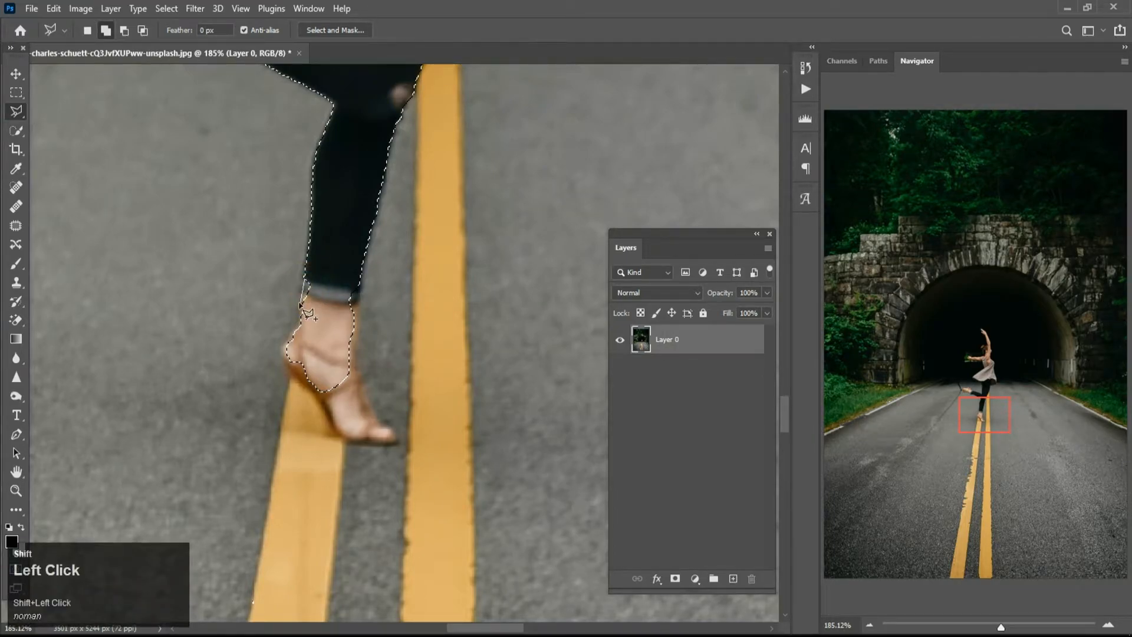
{"action": "left_click", "coordinate": [303, 299], "text": "shift"}
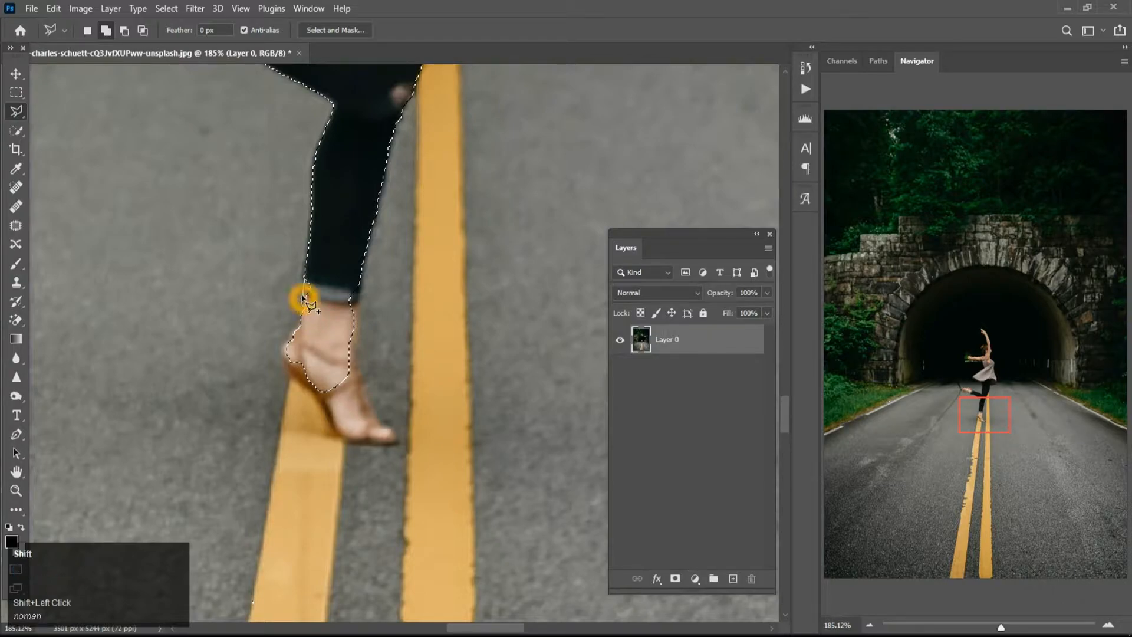
{"action": "left_click", "coordinate": [289, 335], "text": "shift"}
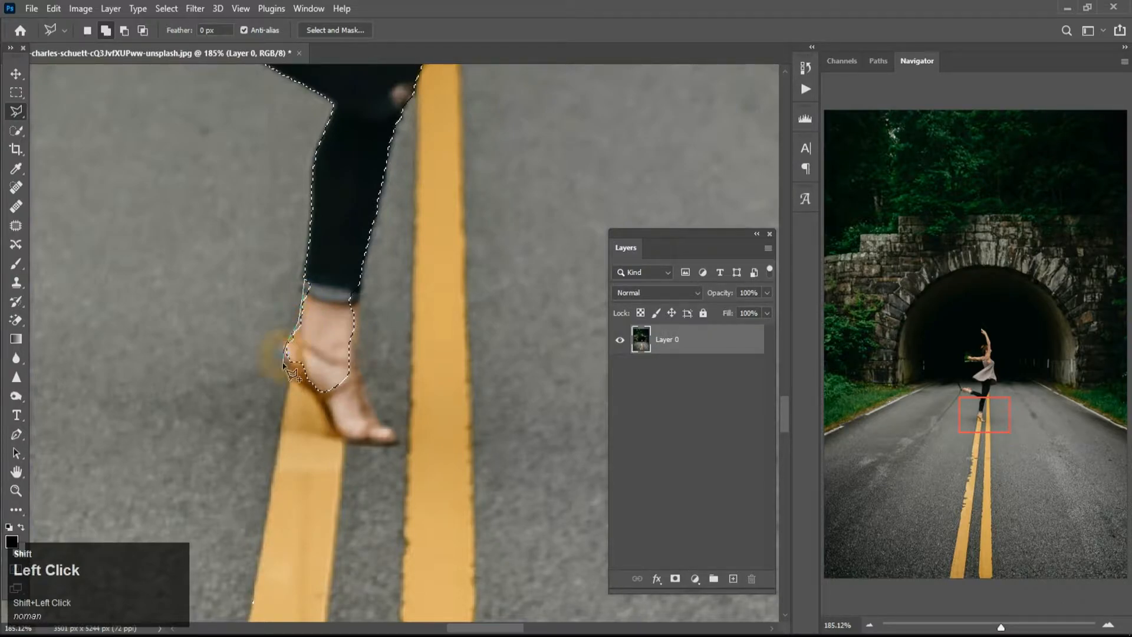
{"action": "left_click", "coordinate": [306, 388], "text": "shift"}
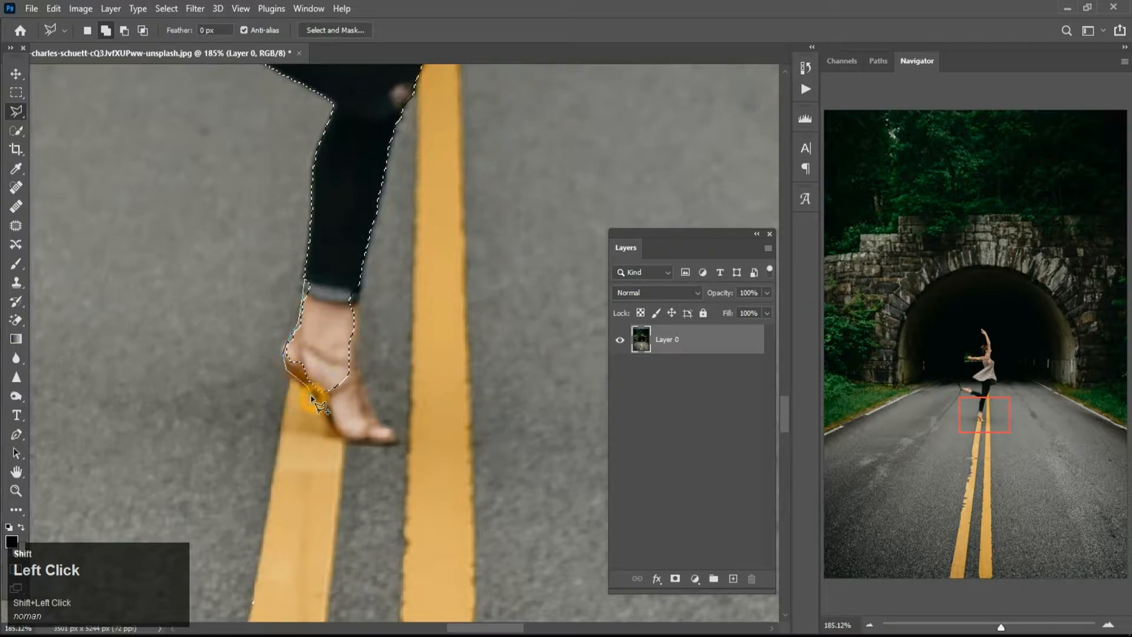
{"action": "left_click", "coordinate": [287, 373], "text": "shift"}
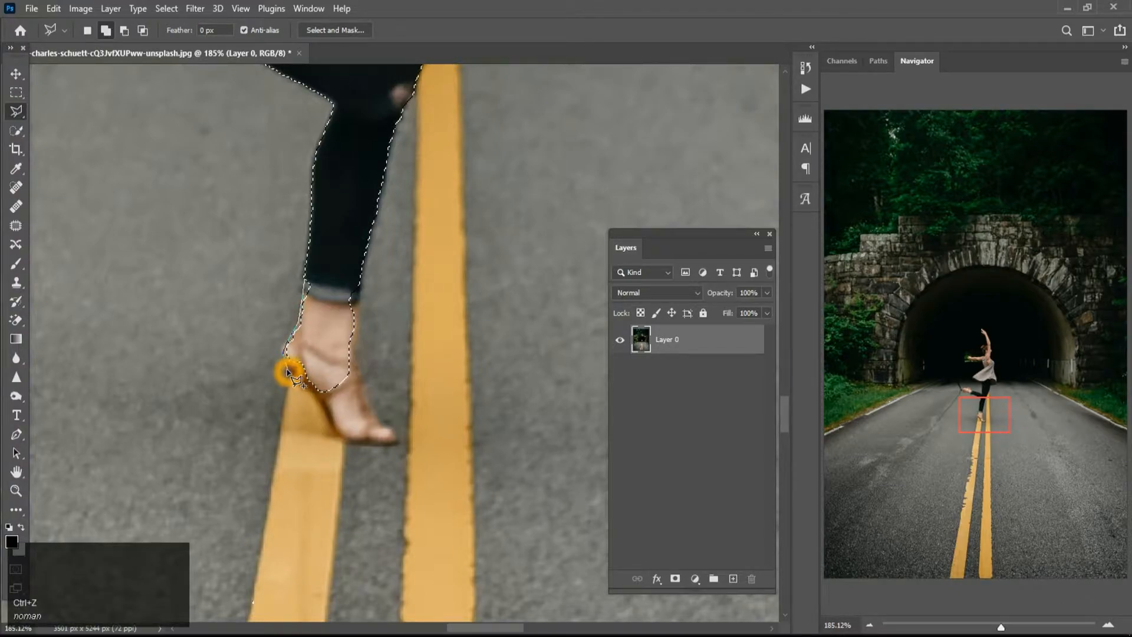
{"action": "left_click", "coordinate": [293, 380]}
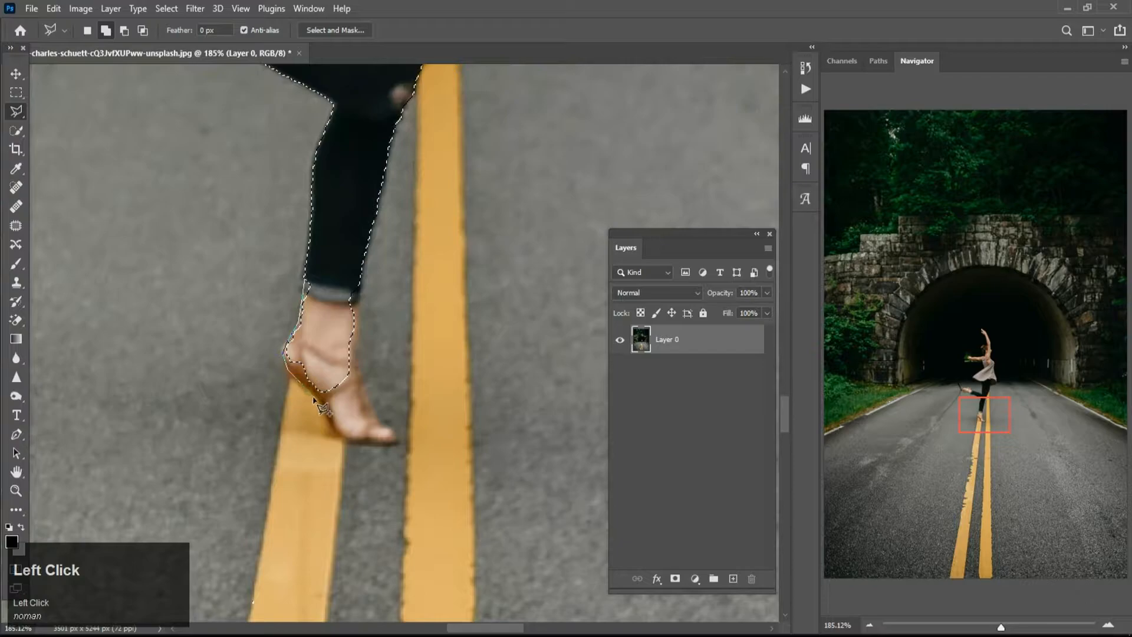
{"action": "left_click", "coordinate": [325, 420]}
{"action": "left_click", "coordinate": [356, 443]}
{"action": "left_click", "coordinate": [377, 426]}
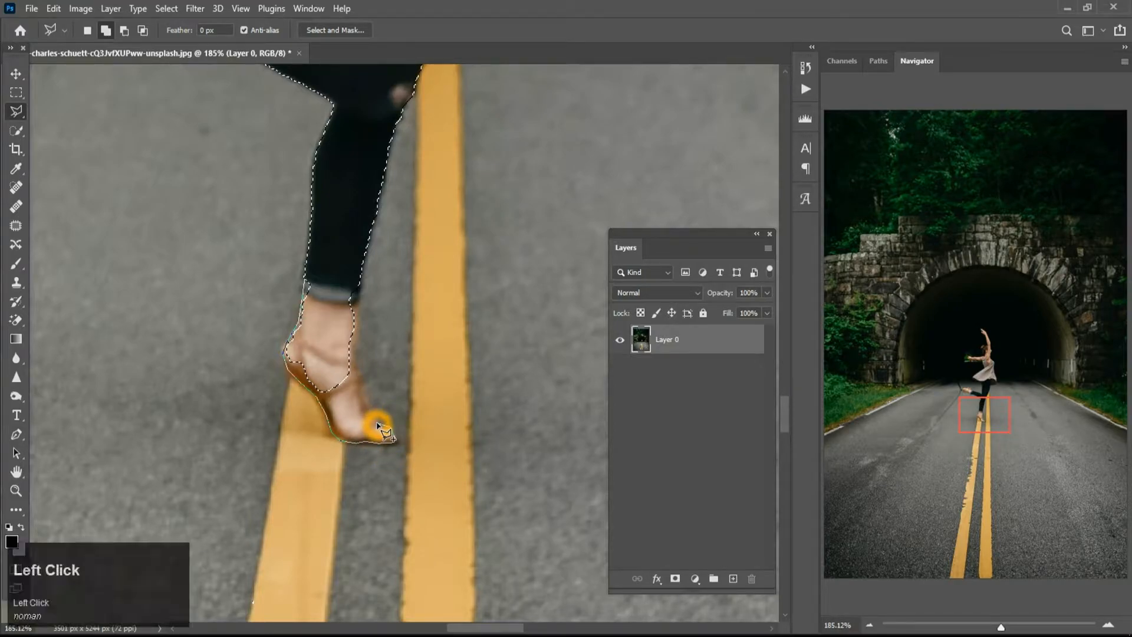
{"action": "left_click", "coordinate": [362, 391]}
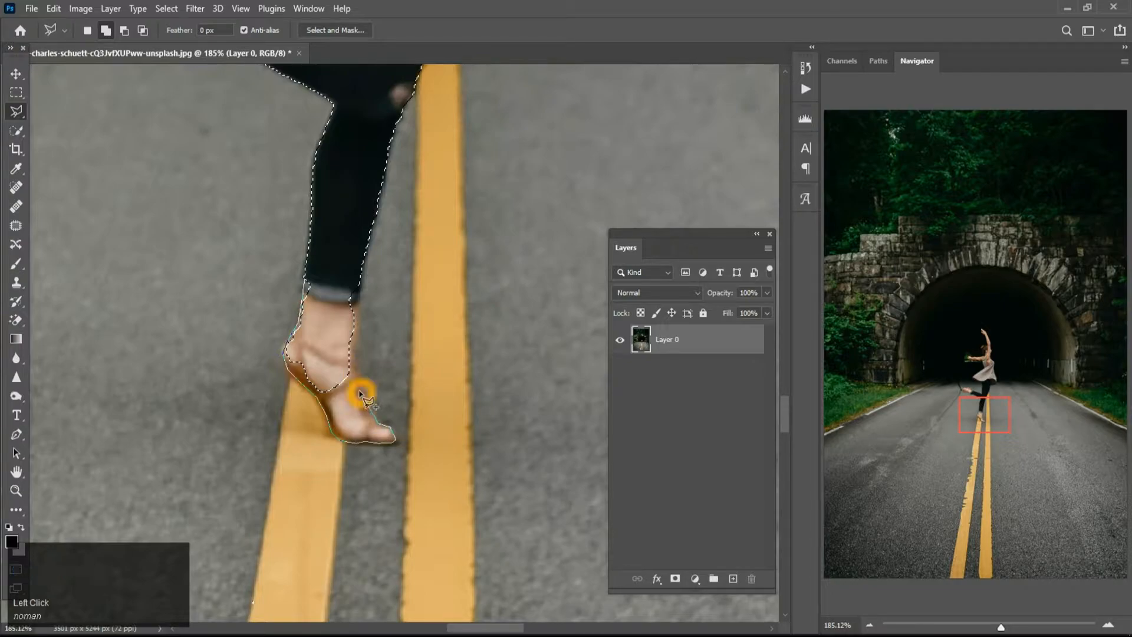
{"action": "left_click", "coordinate": [363, 390]}
{"action": "left_click", "coordinate": [361, 346]}
{"action": "left_click", "coordinate": [356, 317]}
{"action": "left_click", "coordinate": [361, 304]}
{"action": "left_click", "coordinate": [359, 295]}
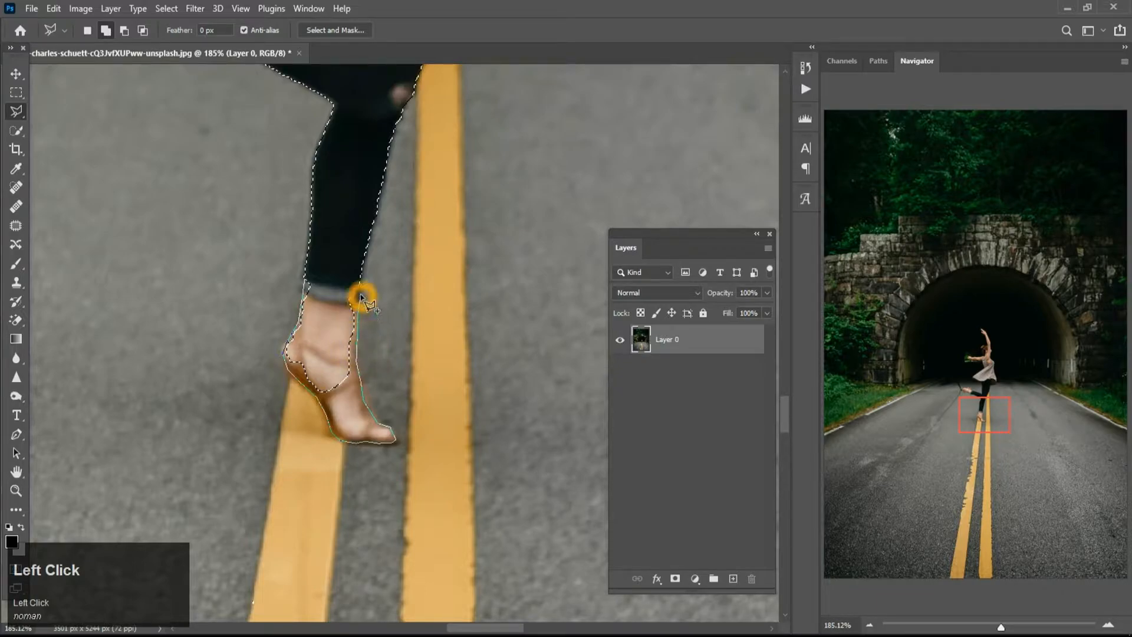
{"action": "left_click", "coordinate": [362, 291]}
{"action": "left_click", "coordinate": [311, 281]}
{"action": "left_click", "coordinate": [308, 277]}
- Subtract the small patch of road in the corner between the raised leg and the standing thigh from the selection
{"action": "scroll", "coordinate": [309, 289], "scroll_direction": "down", "scroll_amount": 1}
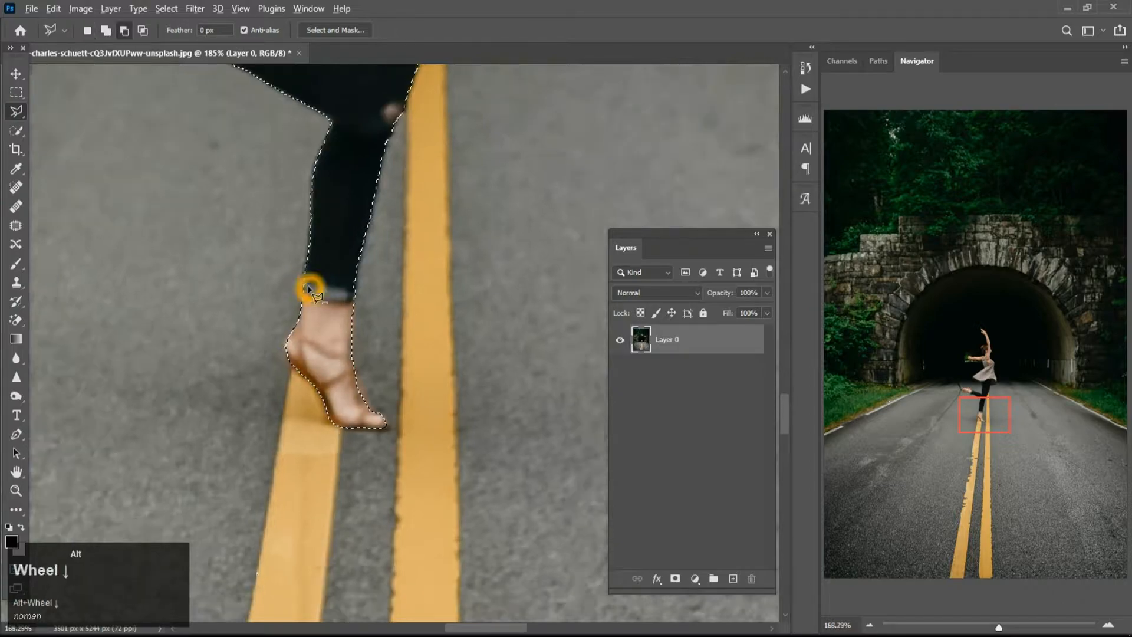
{"action": "scroll", "coordinate": [308, 288], "scroll_direction": "down", "scroll_amount": 6}
{"action": "scroll", "coordinate": [233, 174], "scroll_direction": "up", "scroll_amount": 3}
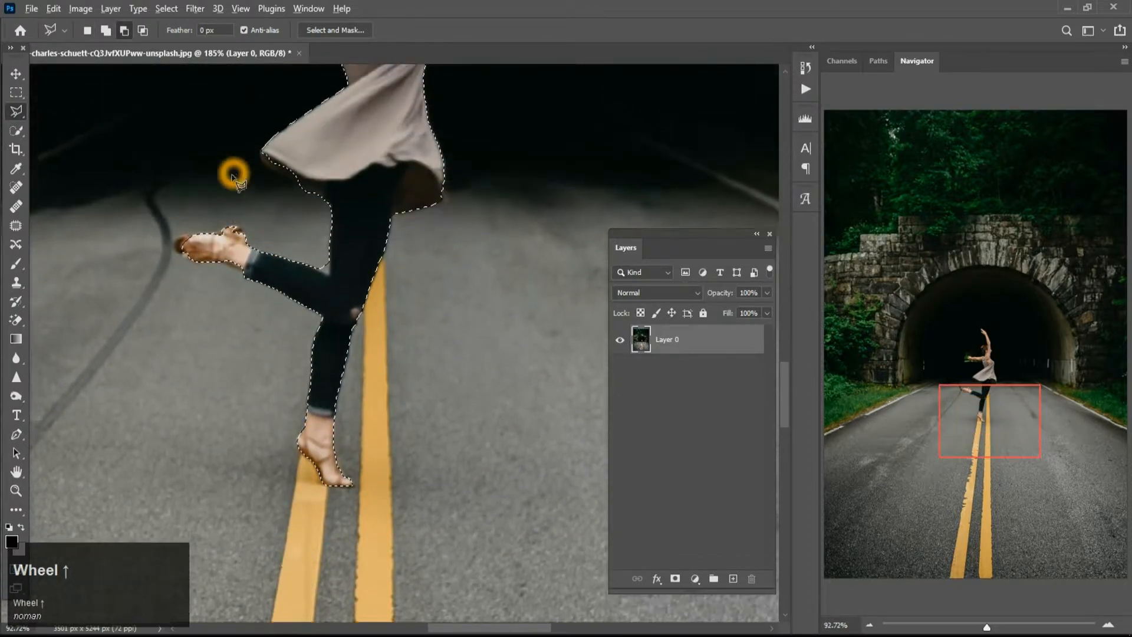
{"action": "scroll", "coordinate": [233, 174], "scroll_direction": "up", "scroll_amount": 2}
{"action": "scroll", "coordinate": [348, 328], "scroll_direction": "up", "scroll_amount": 7}
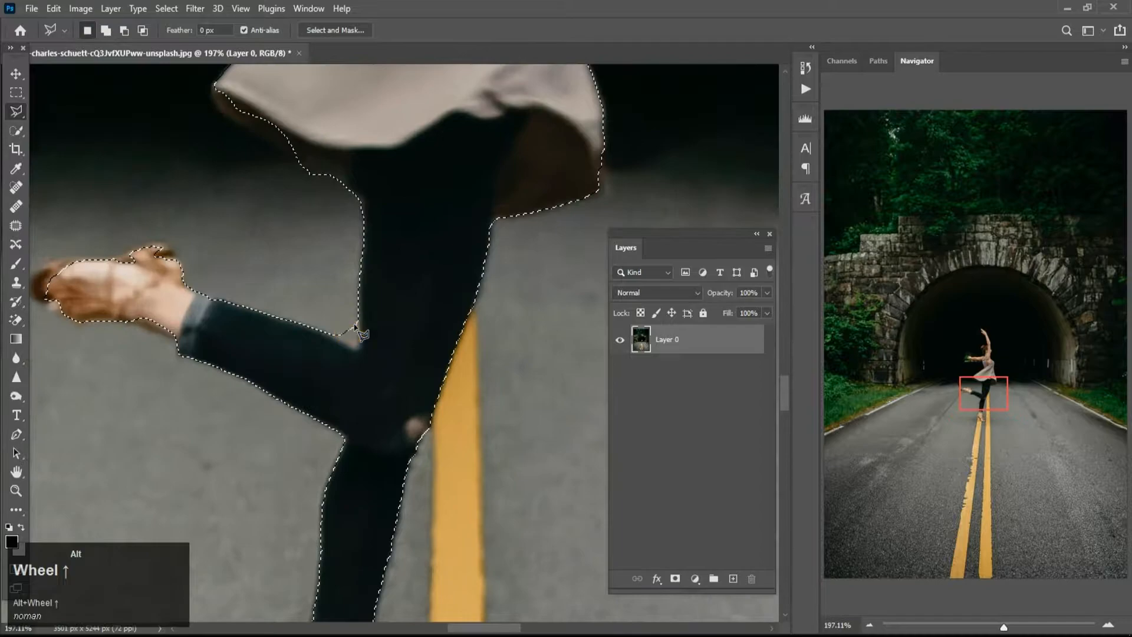
{"action": "left_click", "coordinate": [360, 311], "text": "alt"}
{"action": "left_click", "coordinate": [361, 345], "text": "alt"}
{"action": "left_click", "coordinate": [329, 331], "text": "alt"}
{"action": "left_click", "coordinate": [348, 311], "text": "alt"}
{"action": "left_click", "coordinate": [359, 316], "text": "alt"}
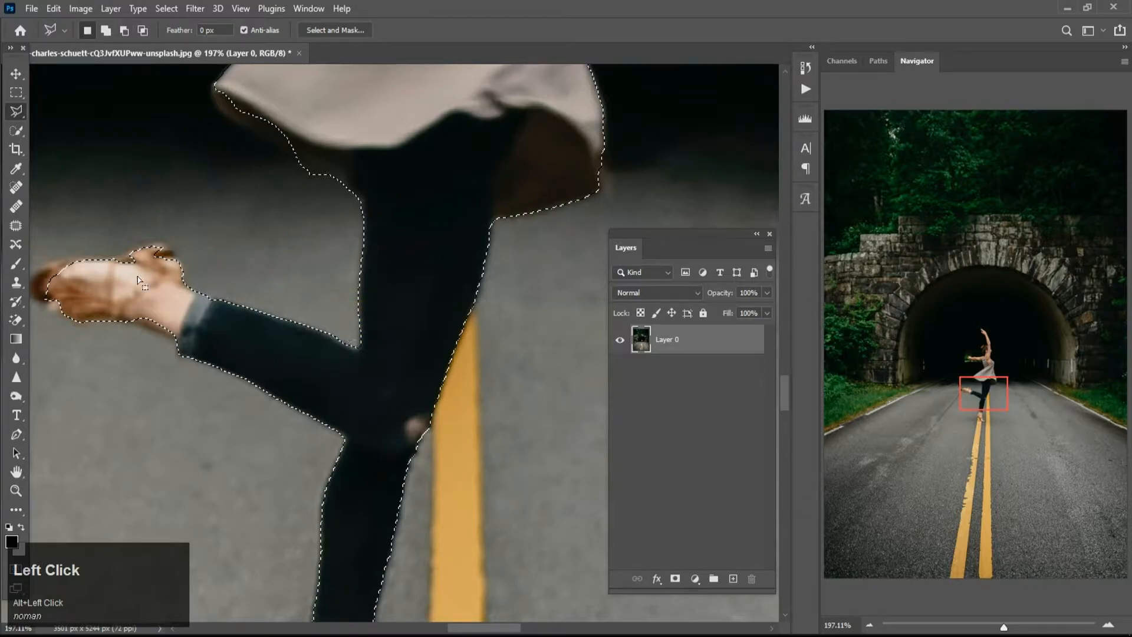
- Add the whole raised foot to the selection by tracing its heel, sole, toes, lower edge and trouser cuff with the Polygonal Lasso
{"action": "scroll", "coordinate": [118, 262], "scroll_direction": "up", "scroll_amount": 4, "text": "alt"}
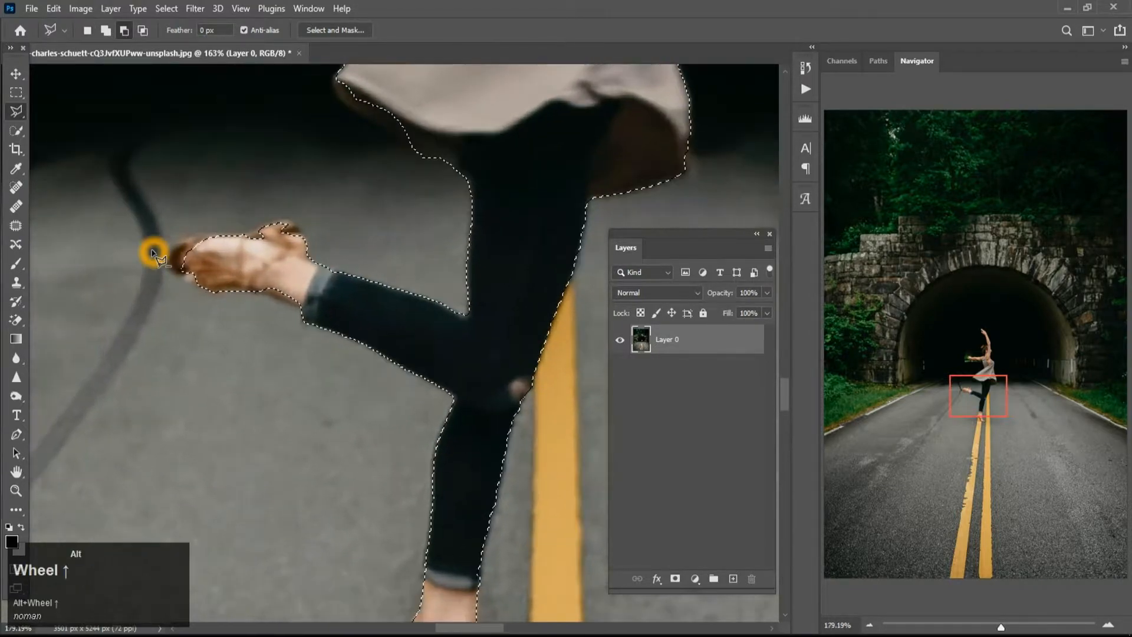
{"action": "scroll", "coordinate": [155, 251], "scroll_direction": "up", "scroll_amount": 4, "text": "alt"}
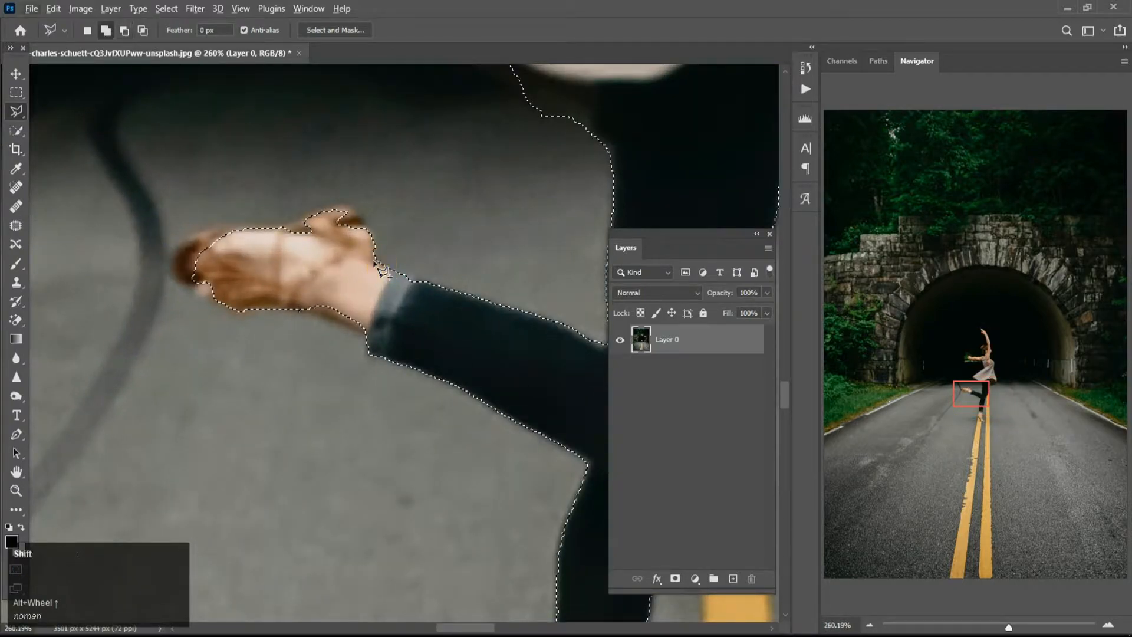
{"action": "left_click", "coordinate": [375, 261], "text": "shift"}
{"action": "left_click", "coordinate": [366, 230]}
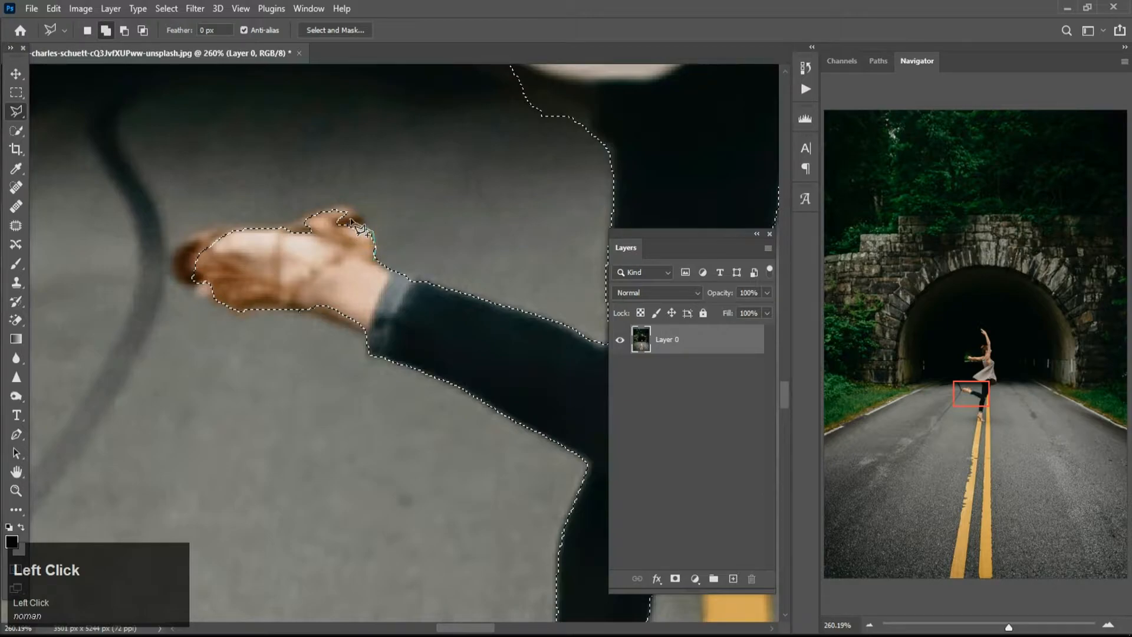
{"action": "left_click", "coordinate": [353, 212]}
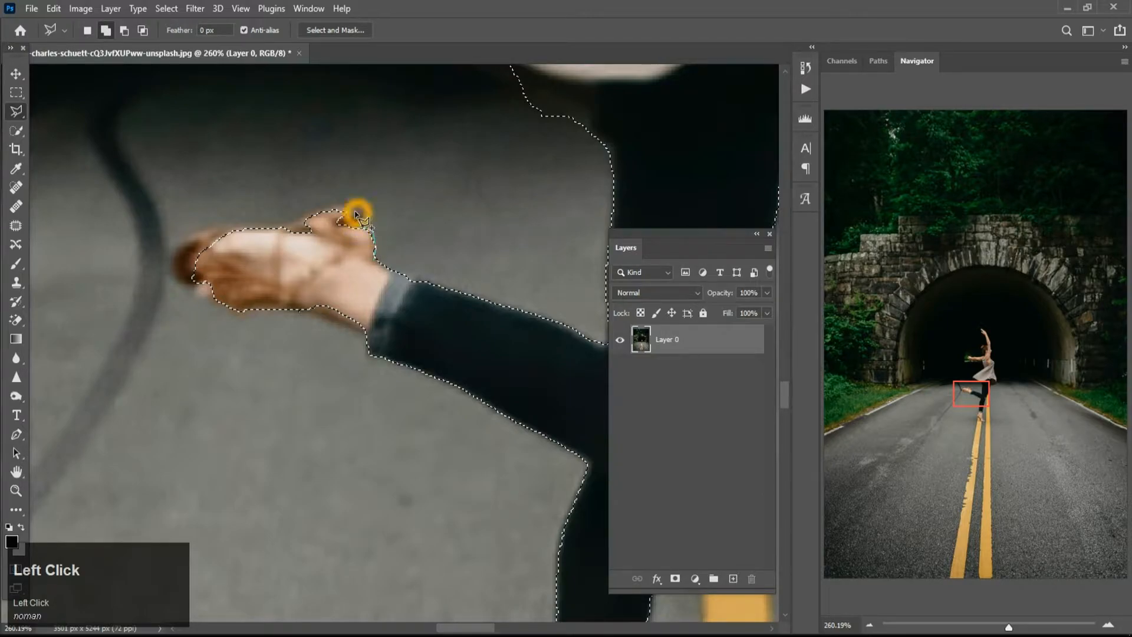
{"action": "left_click", "coordinate": [324, 212]}
{"action": "left_click", "coordinate": [308, 218]}
{"action": "left_click", "coordinate": [201, 233]}
{"action": "left_click", "coordinate": [181, 244]}
{"action": "left_click", "coordinate": [171, 259]}
{"action": "key", "text": "BackSpace"}
{"action": "left_click", "coordinate": [176, 249]}
{"action": "key", "text": "BackSpace"}
{"action": "key", "text": "BackSpace"}
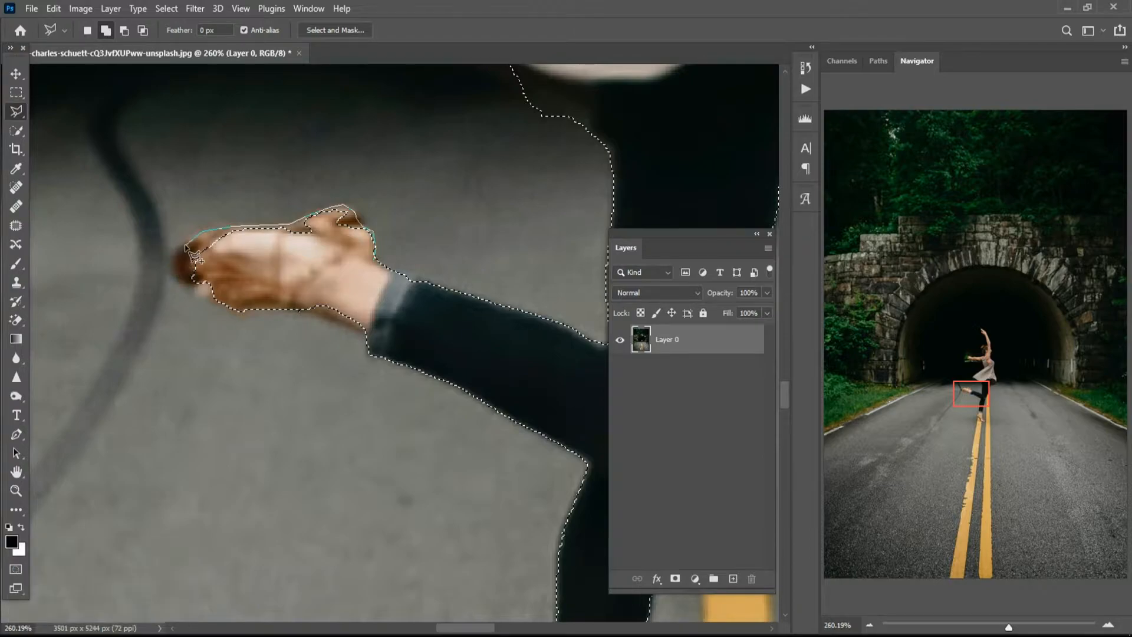
{"action": "left_click", "coordinate": [175, 258]}
{"action": "left_click", "coordinate": [176, 269]}
{"action": "left_click", "coordinate": [177, 284]}
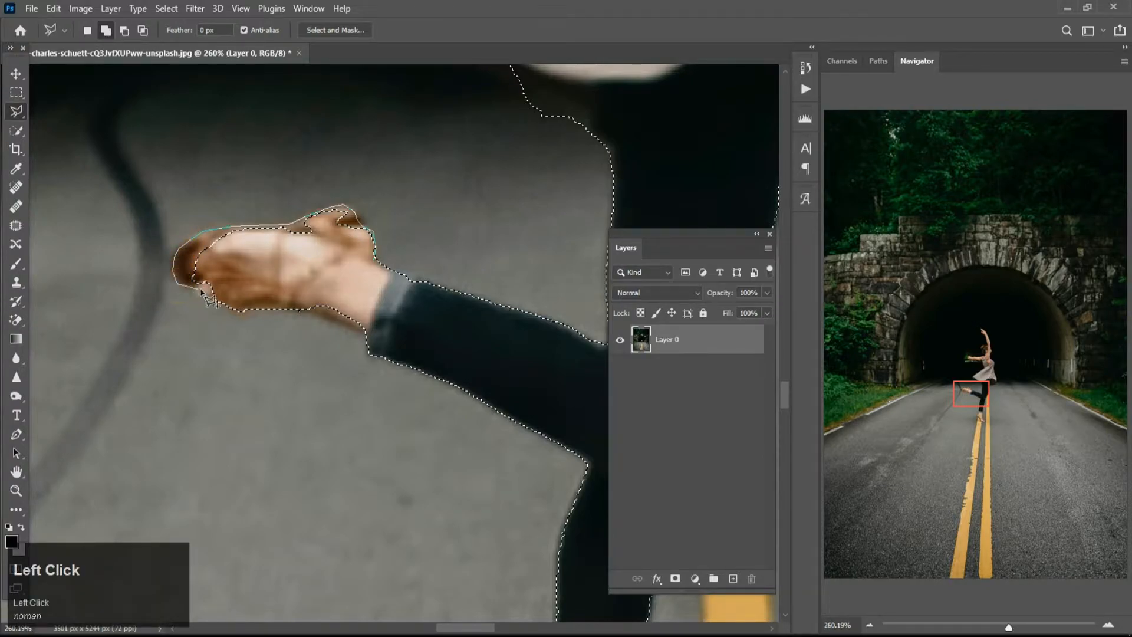
{"action": "left_click", "coordinate": [201, 293]}
{"action": "left_click", "coordinate": [236, 306]}
{"action": "left_click", "coordinate": [275, 307]}
{"action": "left_click", "coordinate": [297, 308]}
{"action": "left_click", "coordinate": [329, 317]}
{"action": "left_click", "coordinate": [390, 357]}
{"action": "left_click", "coordinate": [415, 283]}
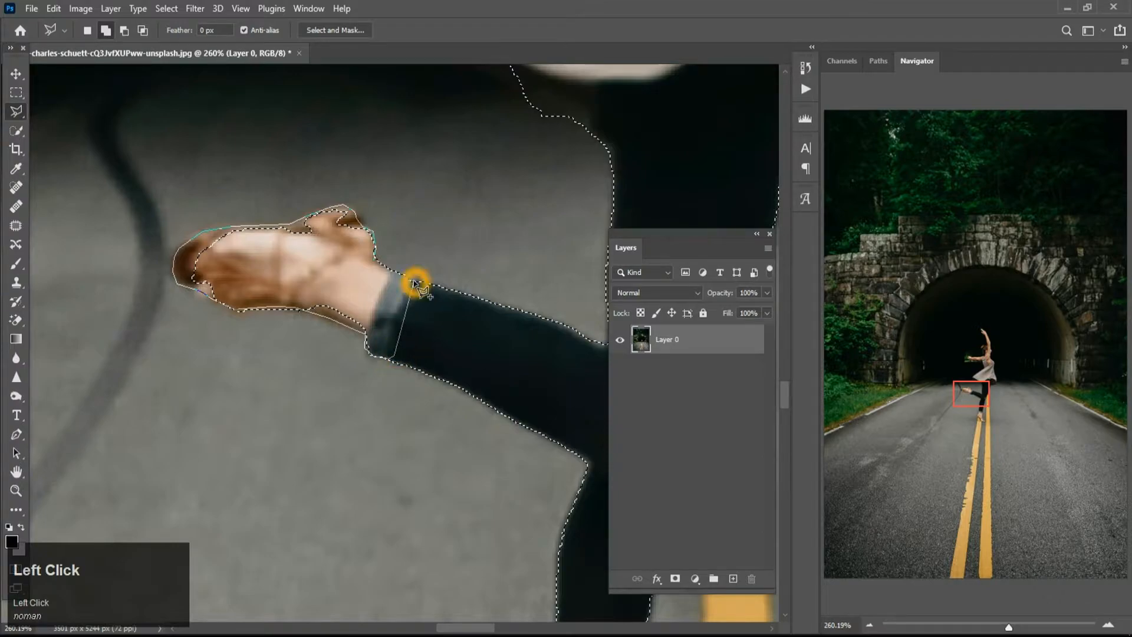
{"action": "left_click", "coordinate": [376, 254]}
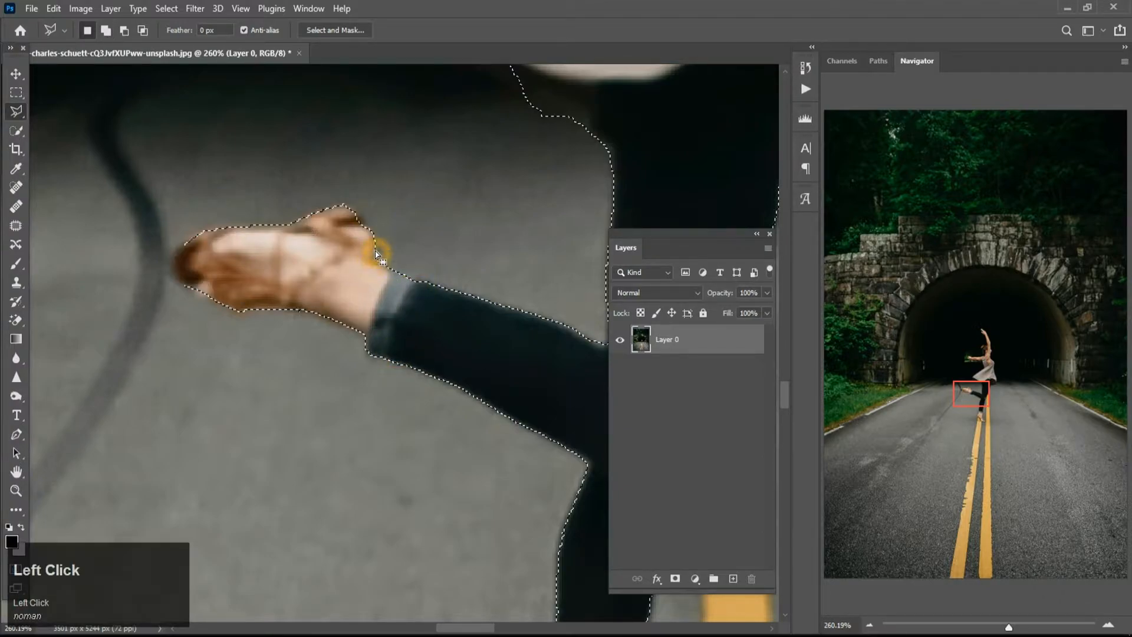
- Add the dark hair between the bun and the nape of the neck to the selection with the Polygonal Lasso
{"action": "scroll", "coordinate": [358, 276], "scroll_direction": "down", "scroll_amount": 8, "text": "alt"}
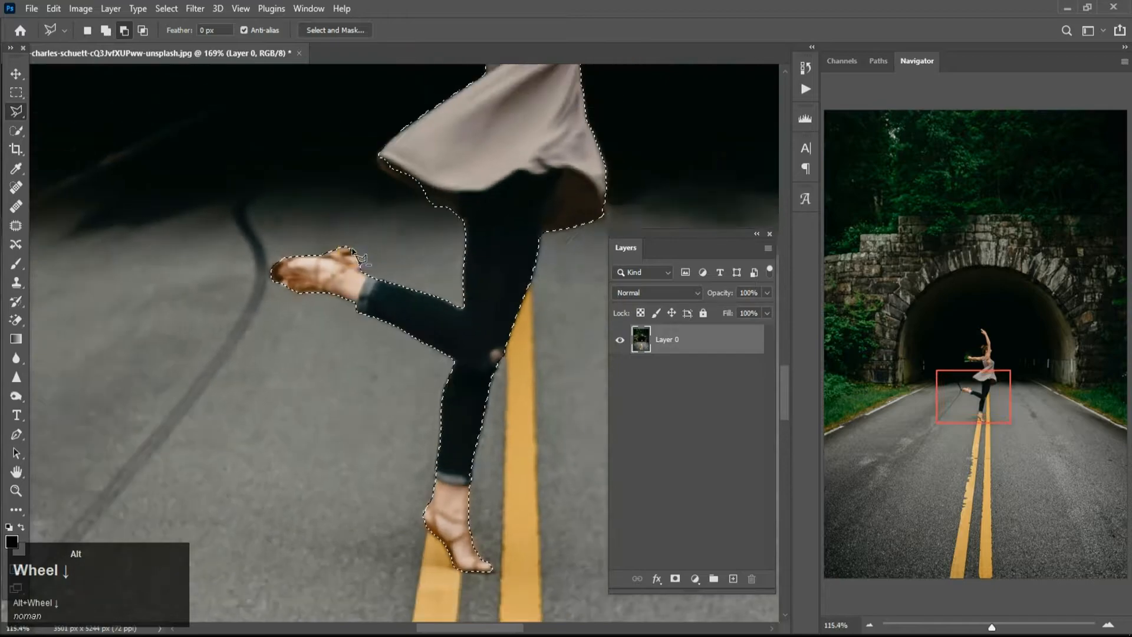
{"action": "scroll", "coordinate": [536, 144], "scroll_direction": "down", "scroll_amount": 2, "text": "alt"}
{"action": "scroll", "coordinate": [518, 142], "scroll_direction": "up", "scroll_amount": 4}
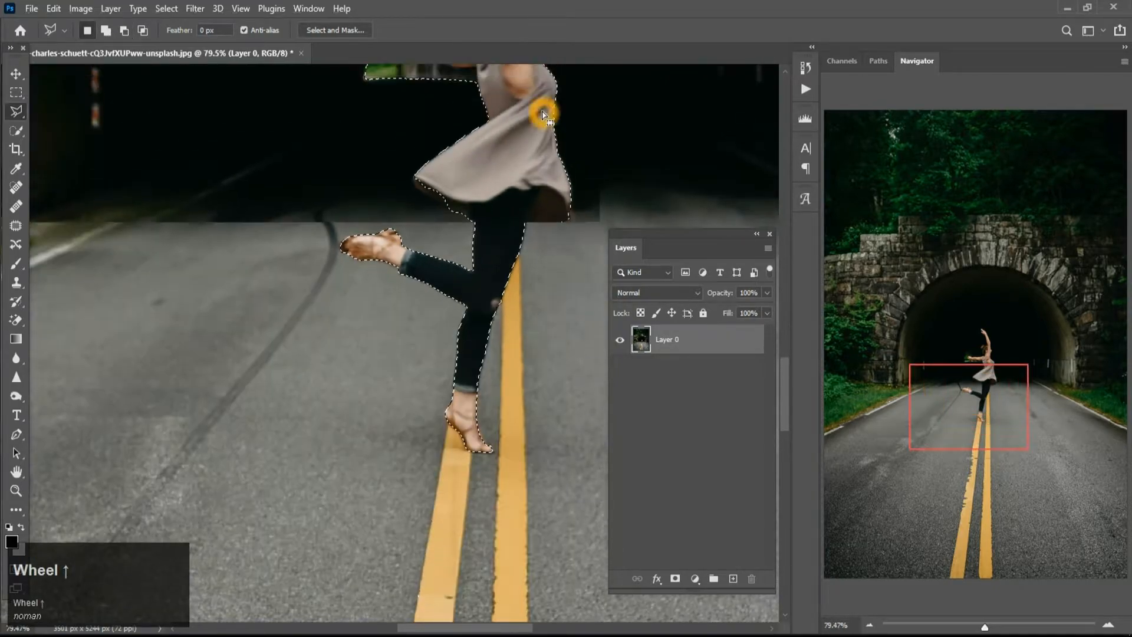
{"action": "scroll", "coordinate": [480, 114], "scroll_direction": "up", "scroll_amount": 6, "text": "alt"}
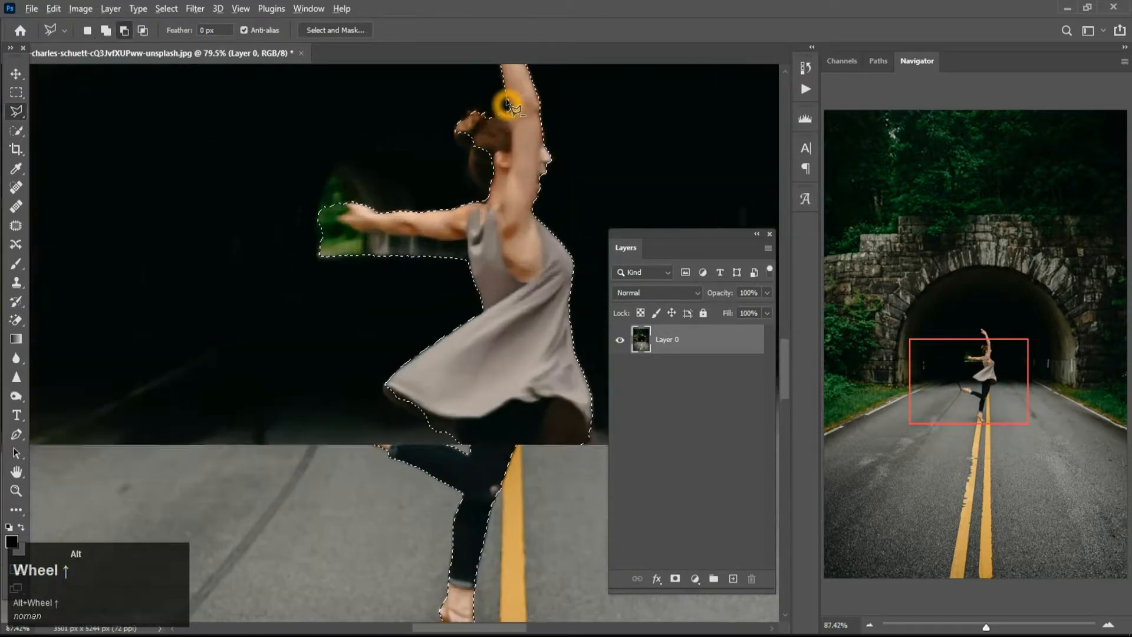
{"action": "scroll", "coordinate": [477, 114], "scroll_direction": "up", "scroll_amount": 2, "text": "alt"}
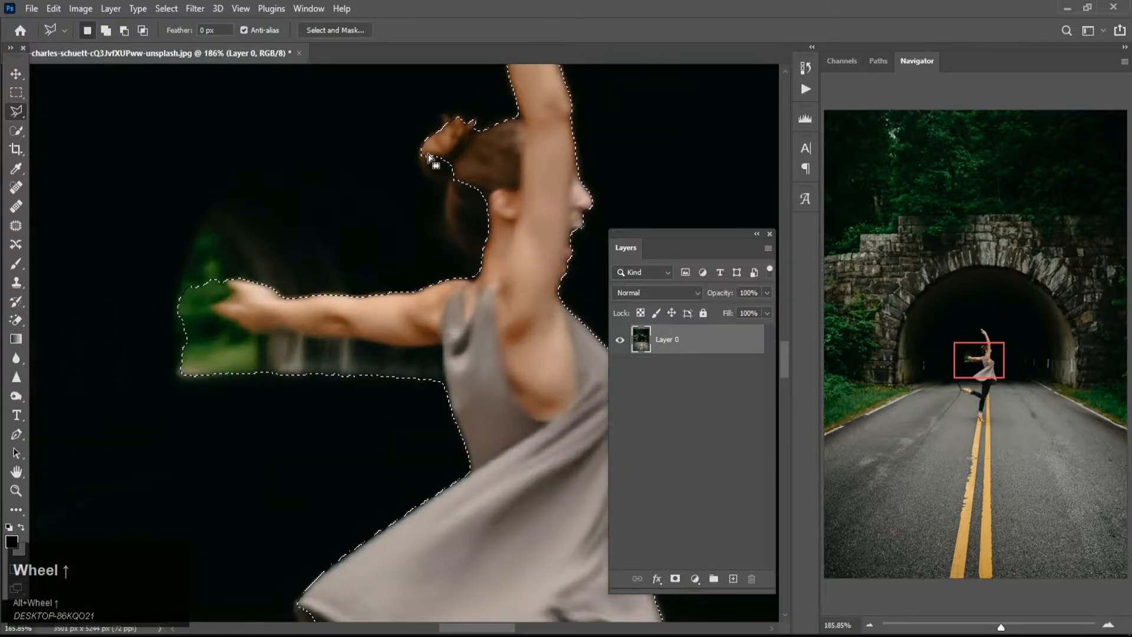
{"action": "left_click", "coordinate": [422, 144], "text": "shift"}
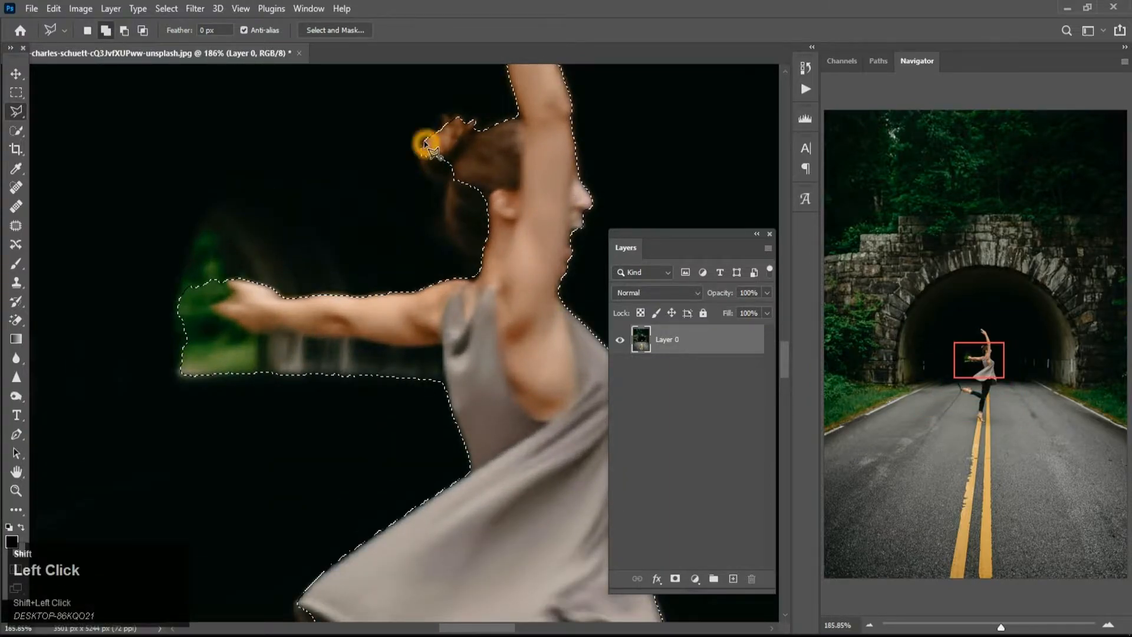
{"action": "left_click", "coordinate": [438, 185]}
{"action": "left_click", "coordinate": [440, 207]}
{"action": "left_click", "coordinate": [445, 228]}
{"action": "left_click", "coordinate": [470, 252]}
{"action": "left_click", "coordinate": [481, 257]}
{"action": "left_click", "coordinate": [516, 177]}
{"action": "left_click", "coordinate": [507, 146]}
{"action": "left_click", "coordinate": [448, 131]}
{"action": "left_click", "coordinate": [423, 146]}
{"action": "left_click", "coordinate": [423, 147]}
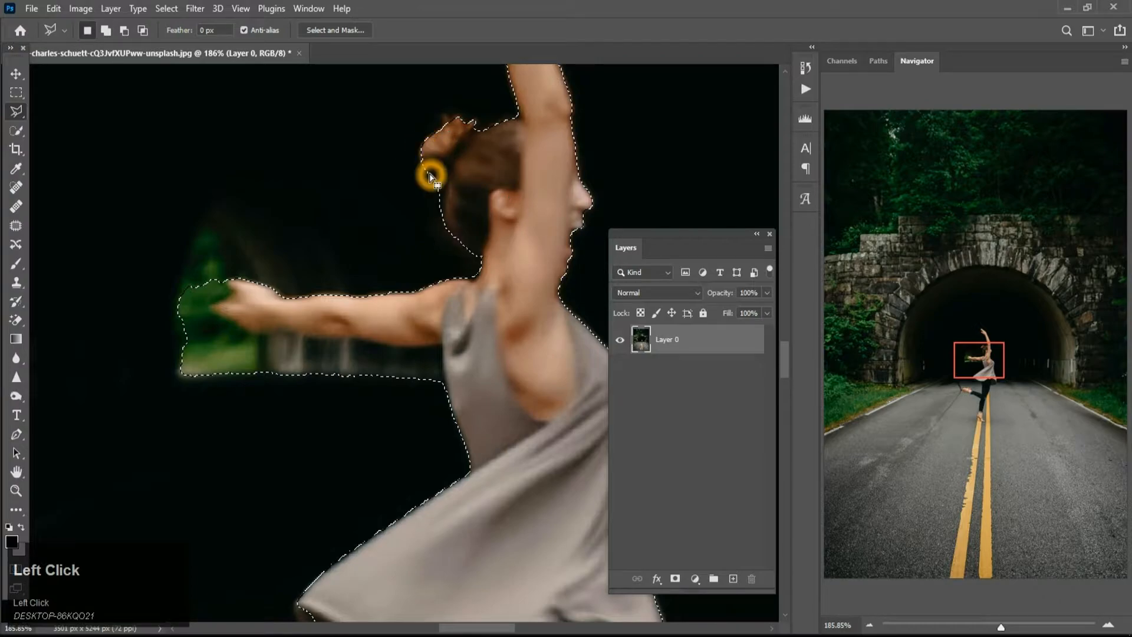
- Subtract the green and grey background around the outstretched hand and below the arm, tracing along the fingers, forearm and dress edge
{"action": "scroll", "coordinate": [247, 383], "scroll_direction": "down", "scroll_amount": 1}
{"action": "scroll", "coordinate": [235, 300], "scroll_direction": "up", "scroll_amount": 3}
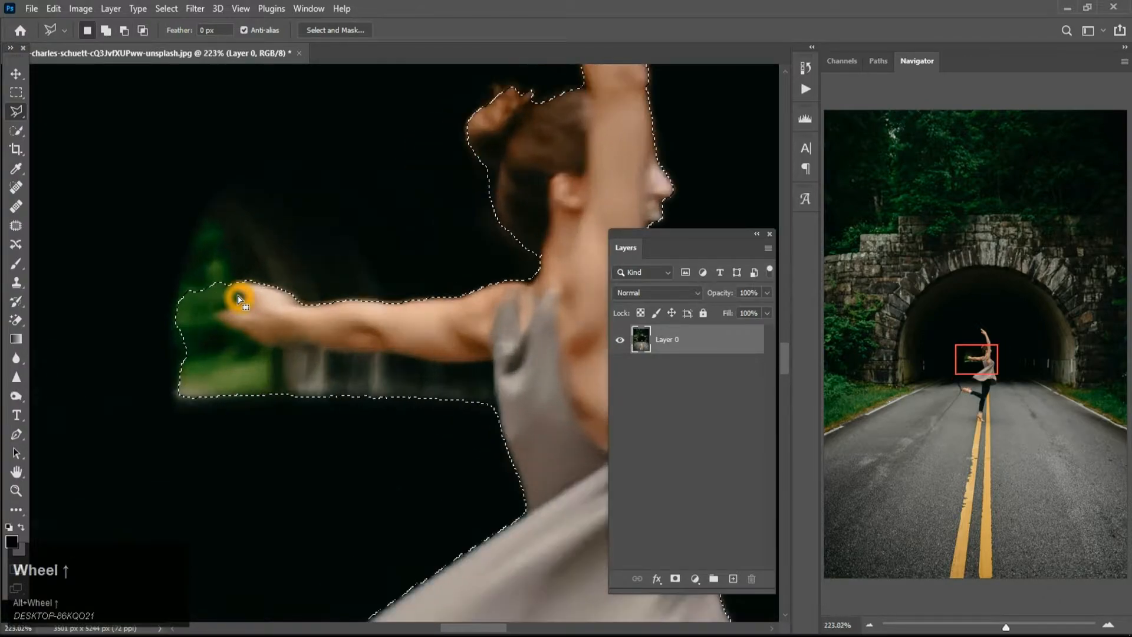
{"action": "left_click", "coordinate": [234, 288], "text": "shift"}
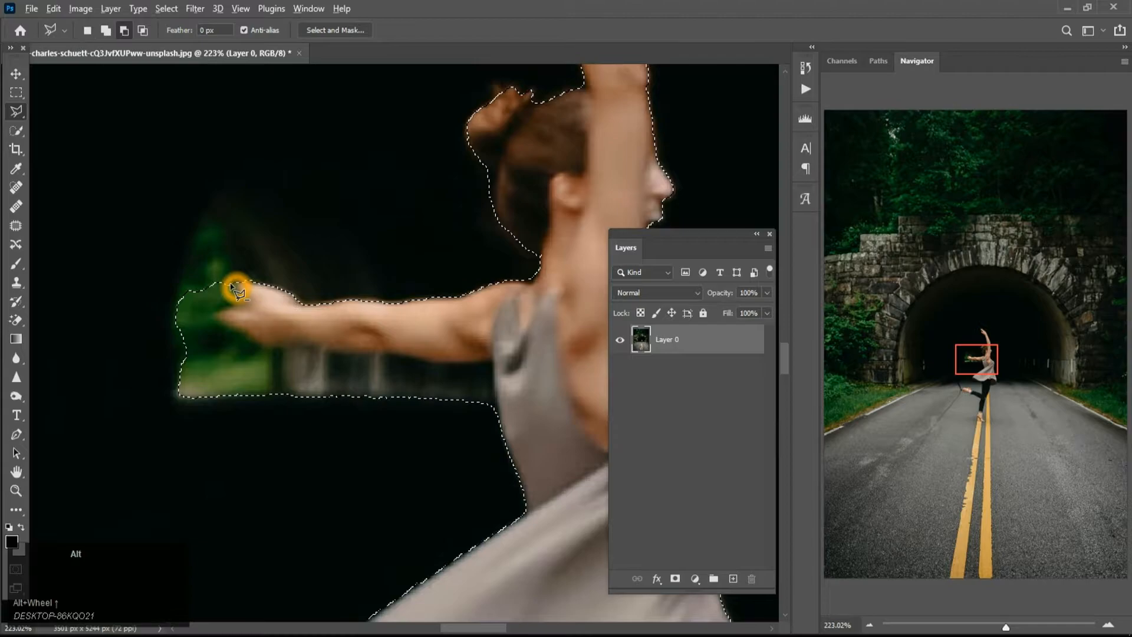
{"action": "left_click", "coordinate": [242, 290], "text": "alt"}
{"action": "left_click", "coordinate": [242, 299]}
{"action": "left_click", "coordinate": [219, 316]}
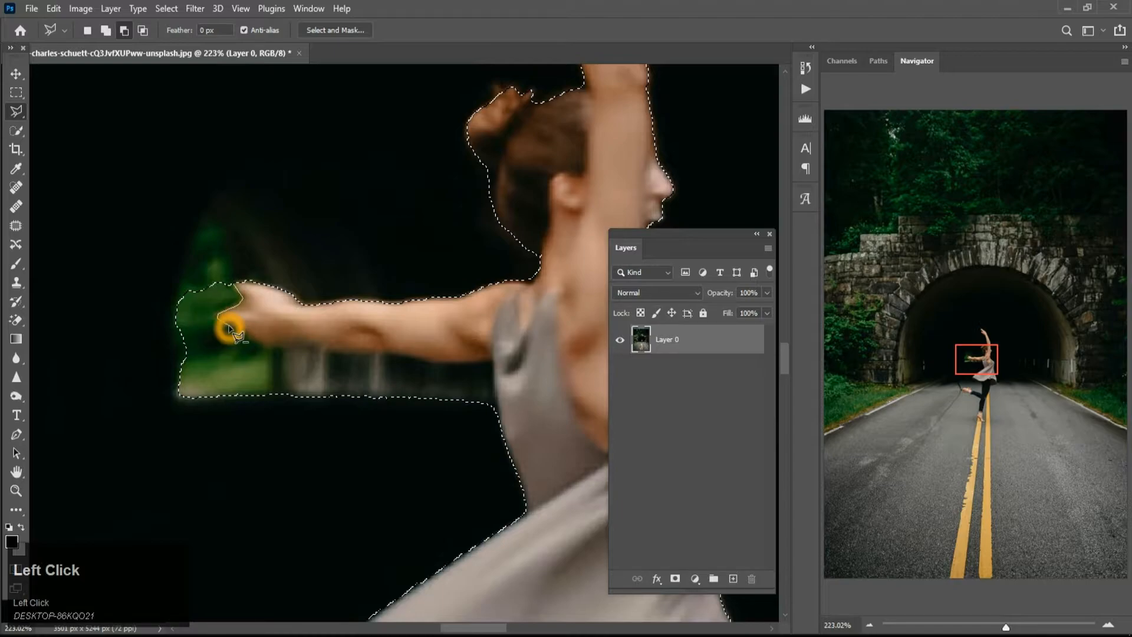
{"action": "left_click", "coordinate": [252, 335]}
{"action": "left_click", "coordinate": [280, 347]}
{"action": "left_click", "coordinate": [274, 348]}
{"action": "left_click", "coordinate": [294, 346]}
{"action": "left_click", "coordinate": [290, 342]}
{"action": "left_click", "coordinate": [313, 344]}
{"action": "left_click", "coordinate": [325, 346]}
{"action": "left_click", "coordinate": [360, 349]}
{"action": "left_click", "coordinate": [381, 350]}
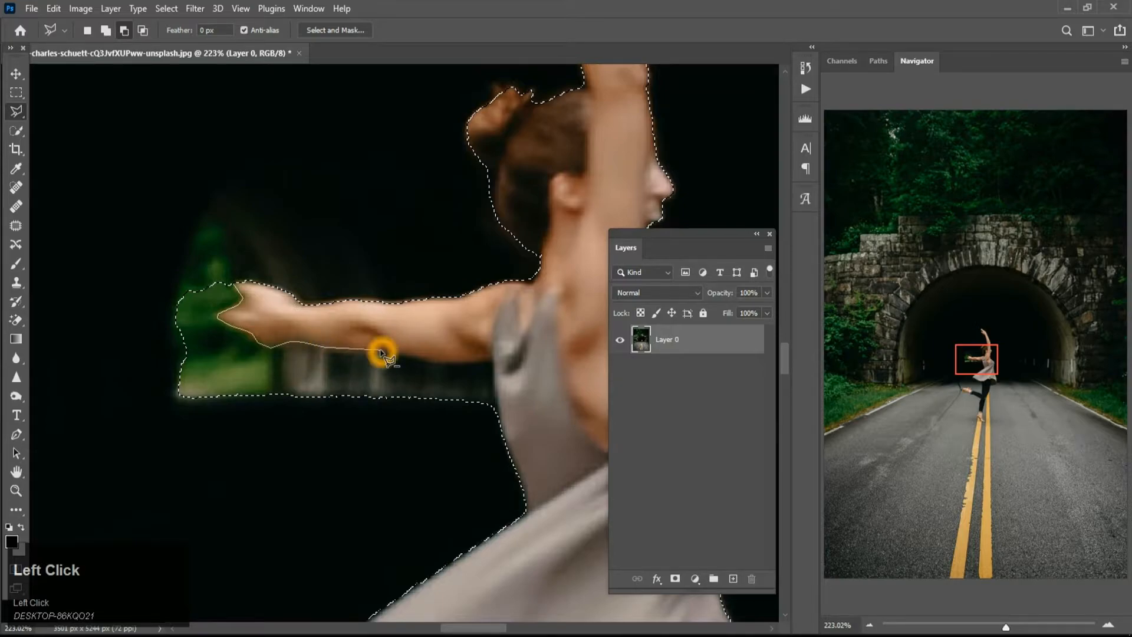
{"action": "left_click", "coordinate": [441, 360]}
{"action": "left_click", "coordinate": [491, 358]}
{"action": "left_click", "coordinate": [494, 366]}
{"action": "left_click", "coordinate": [498, 399]}
{"action": "left_click", "coordinate": [518, 468]}
{"action": "left_click", "coordinate": [506, 524]}
{"action": "left_click", "coordinate": [394, 496]}
{"action": "left_click", "coordinate": [224, 473]}
{"action": "left_click", "coordinate": [121, 407]}
{"action": "left_click", "coordinate": [98, 287]}
{"action": "left_click", "coordinate": [149, 240]}
{"action": "left_click", "coordinate": [236, 286]}
{"action": "left_click", "coordinate": [235, 285]}
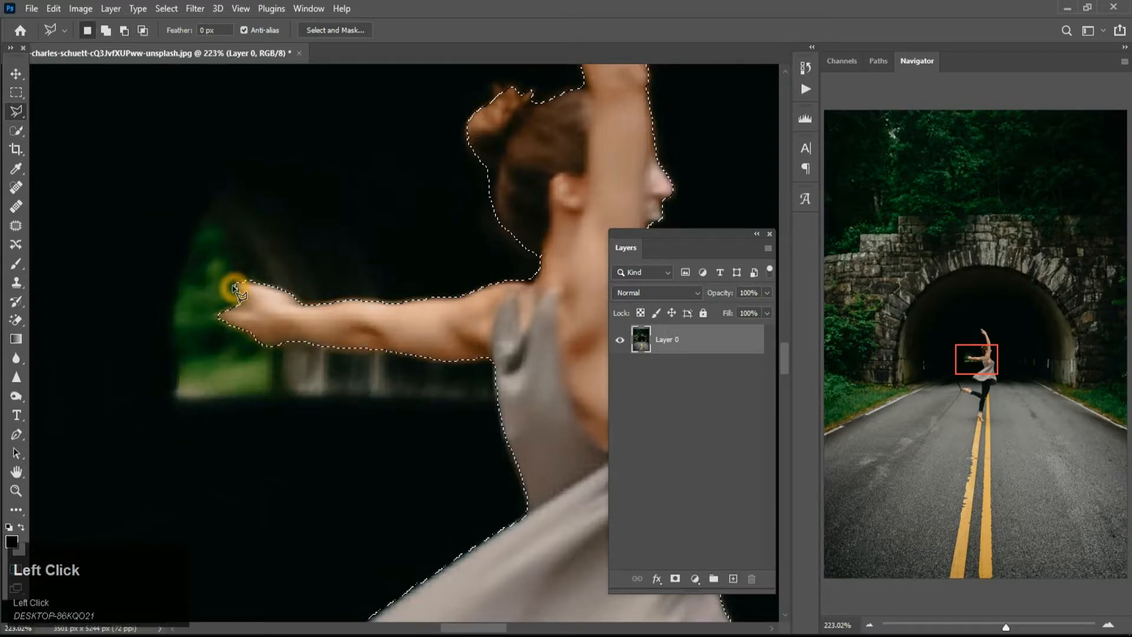
- Subtract the dark gap between the thumb and fingers of the raised hand from the selection
{"action": "scroll", "coordinate": [245, 291], "scroll_direction": "down", "scroll_amount": 5}
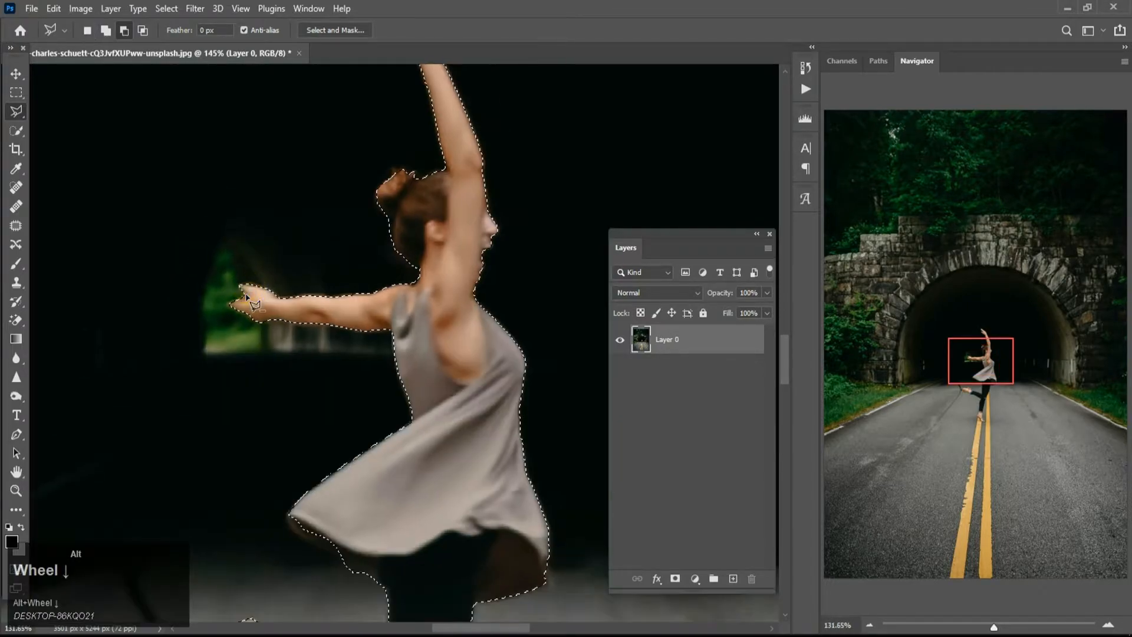
{"action": "scroll", "coordinate": [230, 306], "scroll_direction": "down", "scroll_amount": 2}
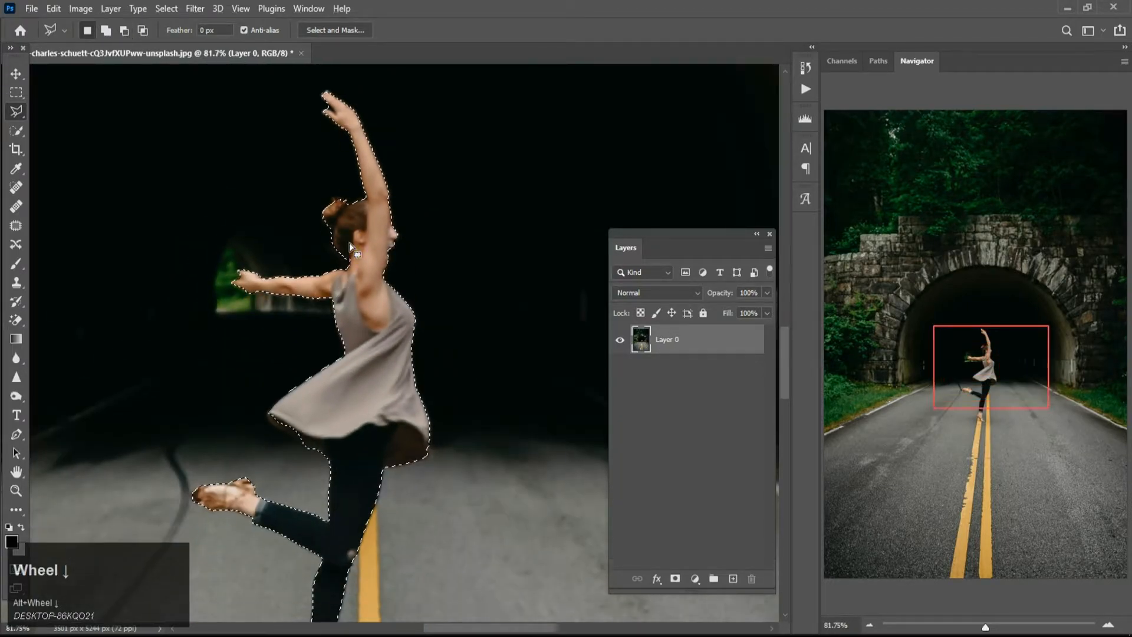
{"action": "scroll", "coordinate": [346, 240], "scroll_direction": "down", "scroll_amount": 1}
{"action": "scroll", "coordinate": [333, 127], "scroll_direction": "up", "scroll_amount": 1}
{"action": "scroll", "coordinate": [333, 123], "scroll_direction": "up", "scroll_amount": 2}
{"action": "scroll", "coordinate": [329, 139], "scroll_direction": "up", "scroll_amount": 4}
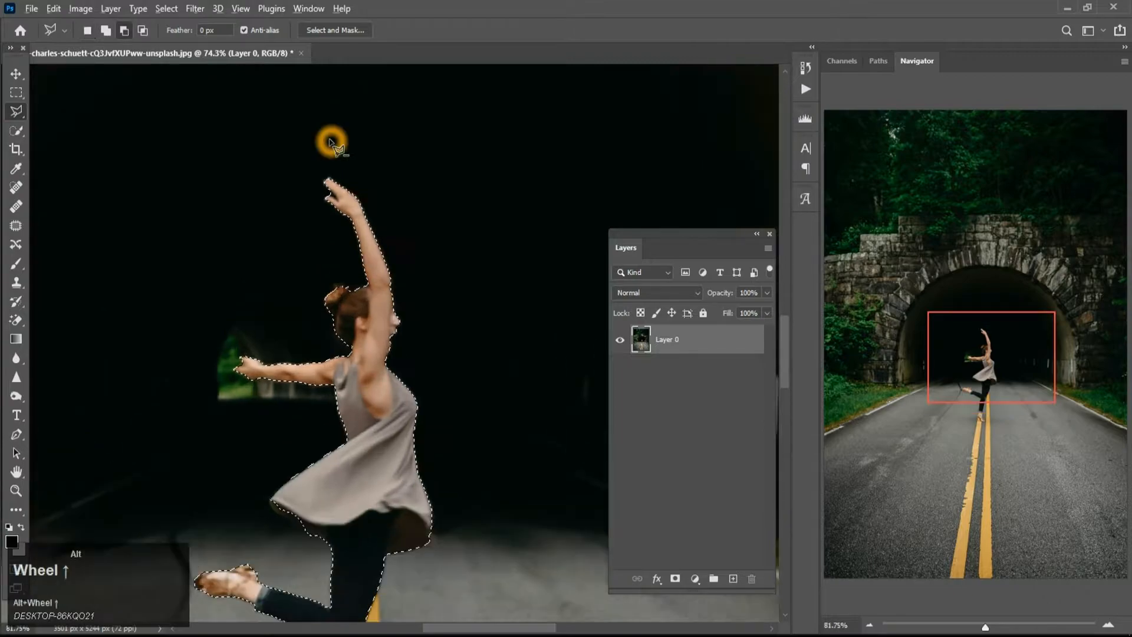
{"action": "scroll", "coordinate": [382, 240], "scroll_direction": "up", "scroll_amount": 2}
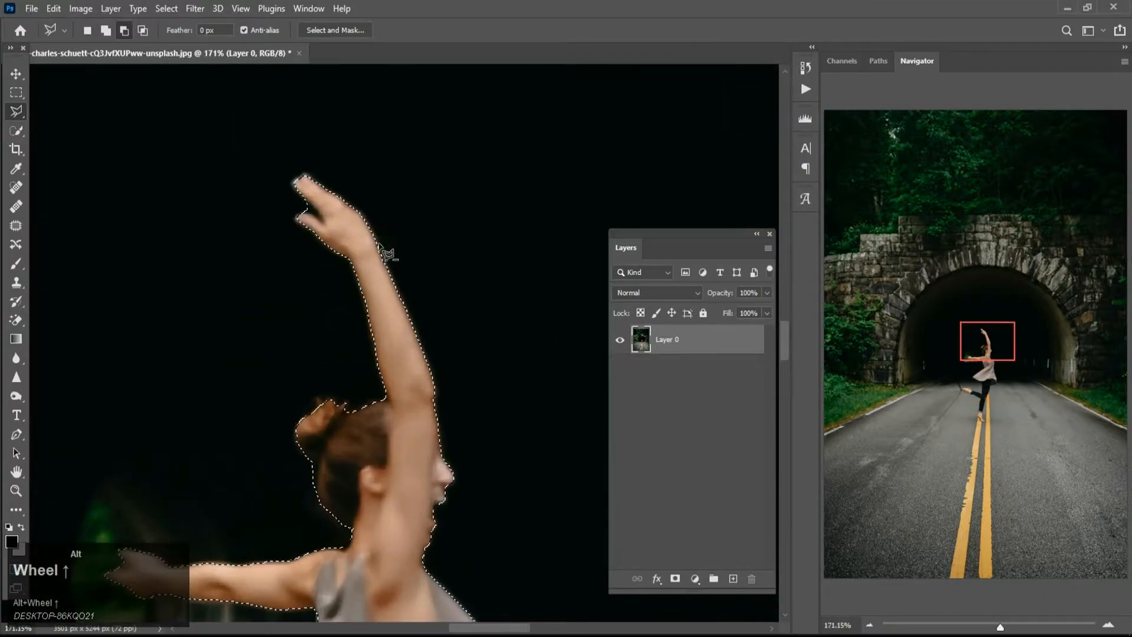
{"action": "scroll", "coordinate": [379, 245], "scroll_direction": "up", "scroll_amount": 4}
{"action": "scroll", "coordinate": [273, 182], "scroll_direction": "up", "scroll_amount": 1}
{"action": "left_click", "coordinate": [276, 190]}
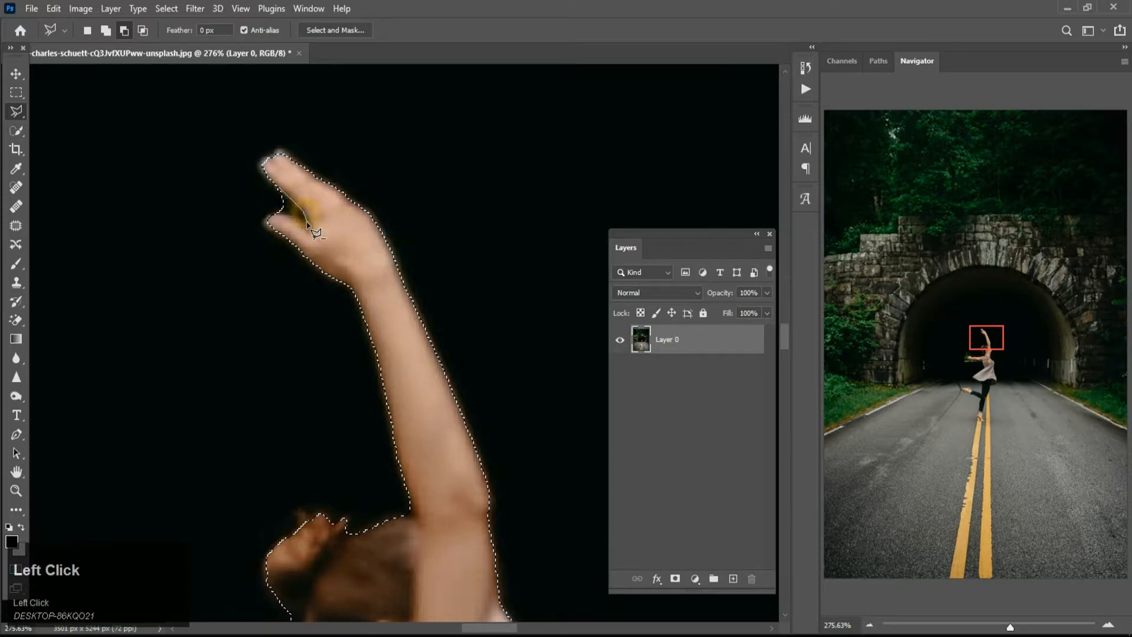
{"action": "left_click", "coordinate": [289, 216]}
{"action": "left_click", "coordinate": [260, 189]}
{"action": "left_click", "coordinate": [279, 189]}
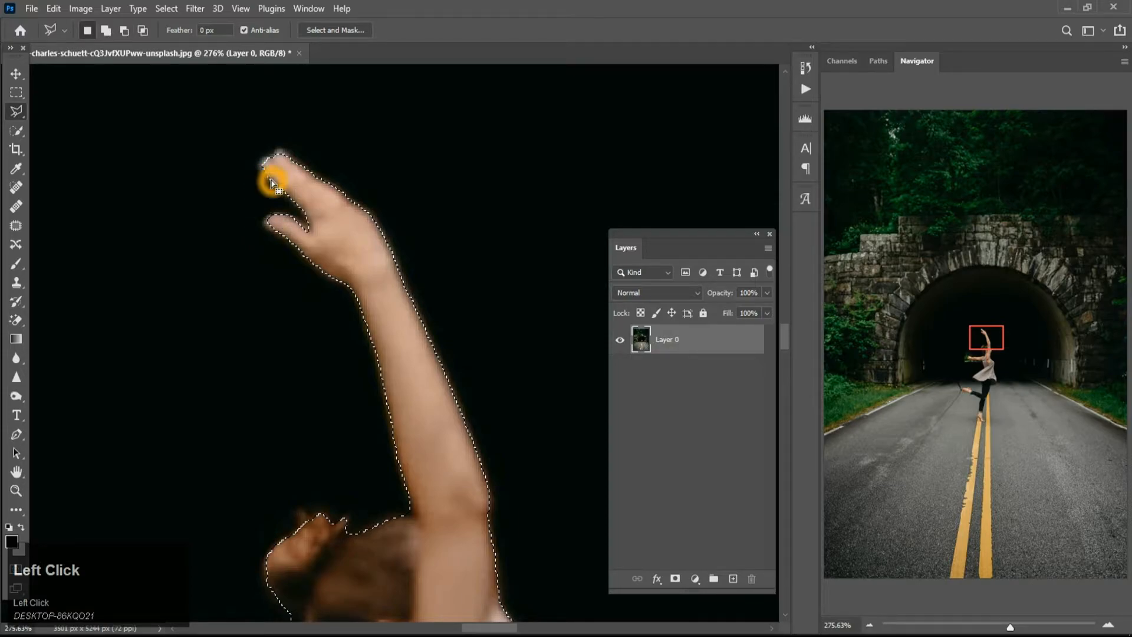
- Copy the selected dancer to a new layer with Layer Via Copy and toggle the original photo layer's visibility
{"action": "scroll", "coordinate": [273, 183], "scroll_direction": "down", "scroll_amount": 5, "text": "alt"}
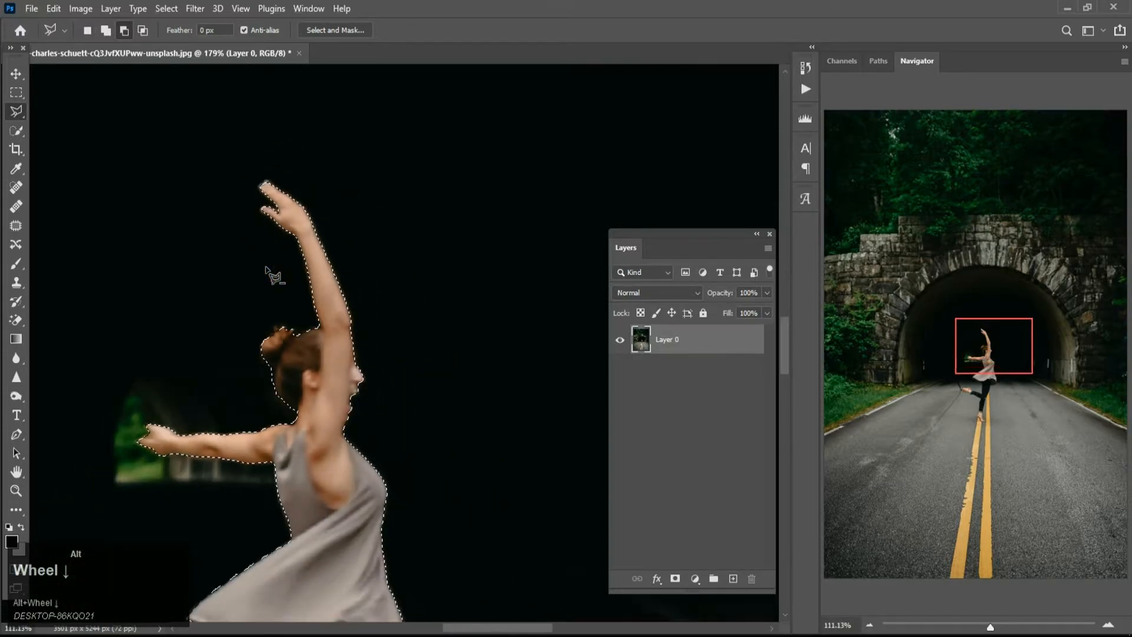
{"action": "scroll", "coordinate": [267, 269], "scroll_direction": "down", "scroll_amount": 4, "text": "alt"}
{"action": "right_click", "coordinate": [310, 302]}
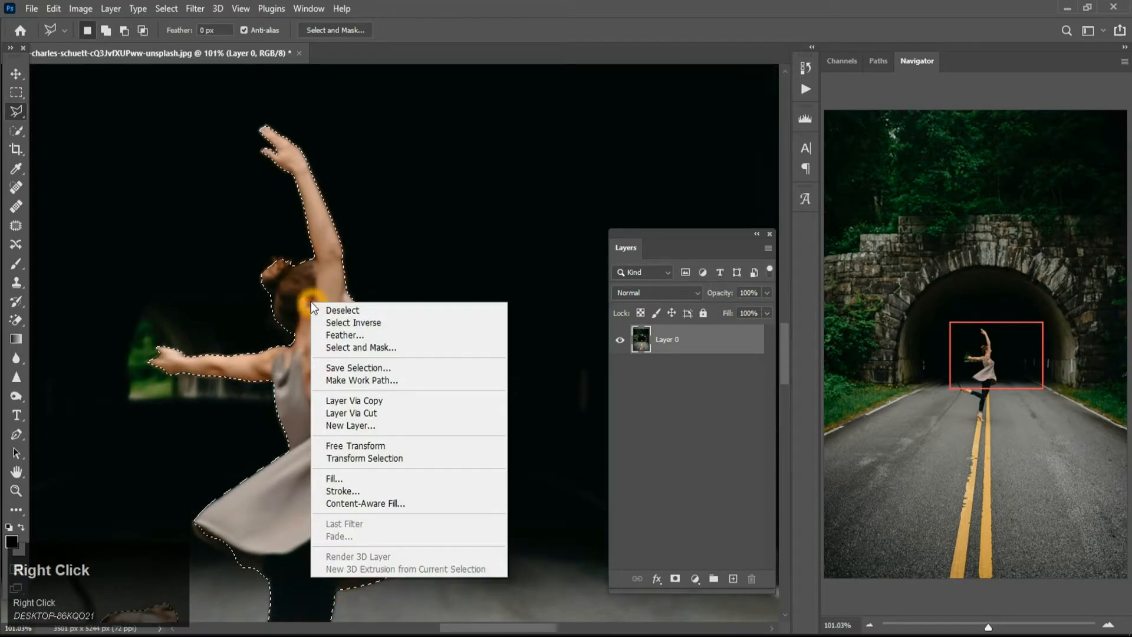
{"action": "left_click", "coordinate": [373, 400]}
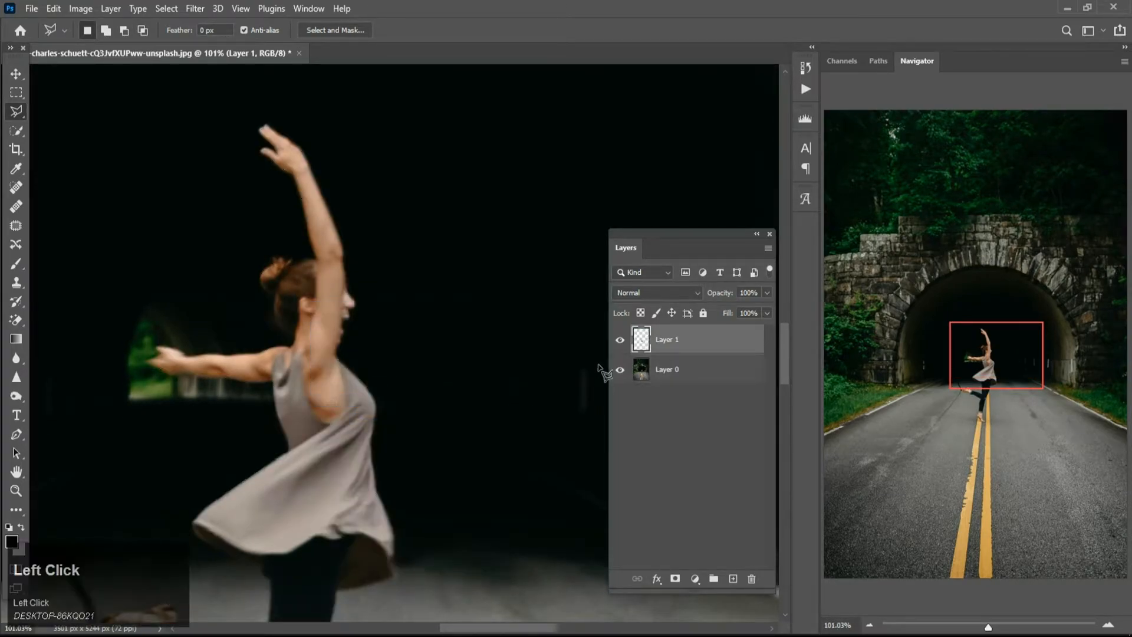
{"action": "left_click", "coordinate": [619, 371]}
{"action": "left_click", "coordinate": [619, 369]}
- Switch to the Move tool and place the waterfall canyon photo from Downloads as an embedded image directly above Layer 0
{"action": "scroll", "coordinate": [311, 348], "scroll_direction": "down", "scroll_amount": 3, "text": "alt"}
{"action": "left_click", "coordinate": [16, 74]}
{"action": "scroll", "coordinate": [378, 406], "scroll_direction": "down", "scroll_amount": 3, "text": "alt"}
{"action": "scroll", "coordinate": [378, 406], "scroll_direction": "down", "scroll_amount": 3, "text": "alt"}
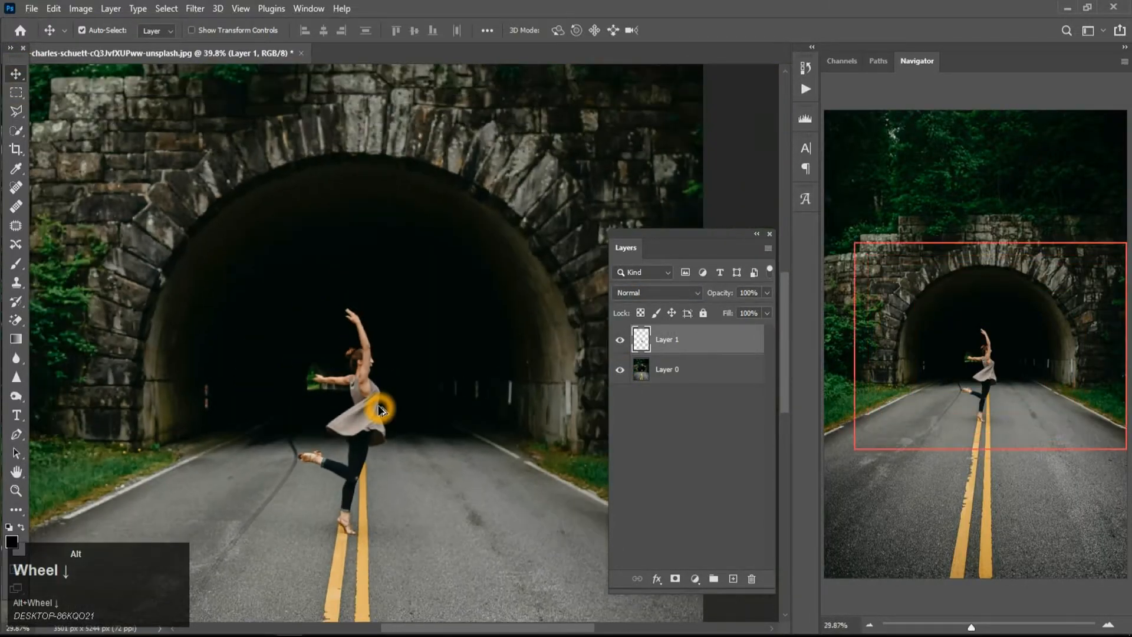
{"action": "scroll", "coordinate": [395, 371], "scroll_direction": "down", "scroll_amount": 3, "text": "alt"}
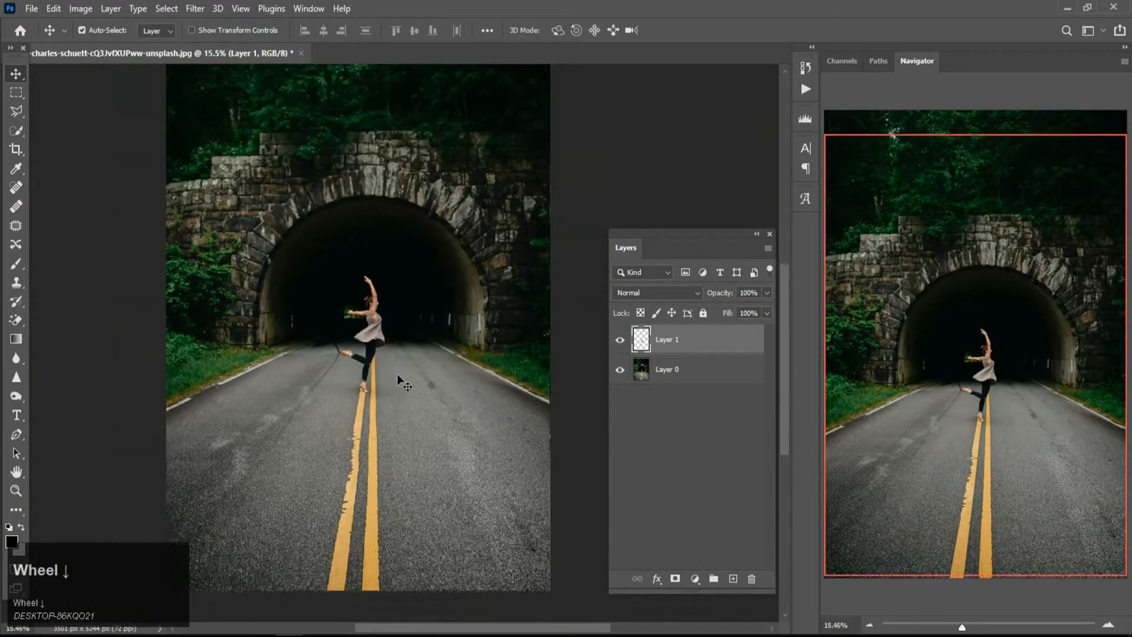
{"action": "scroll", "coordinate": [277, 215], "scroll_direction": "up", "scroll_amount": 1}
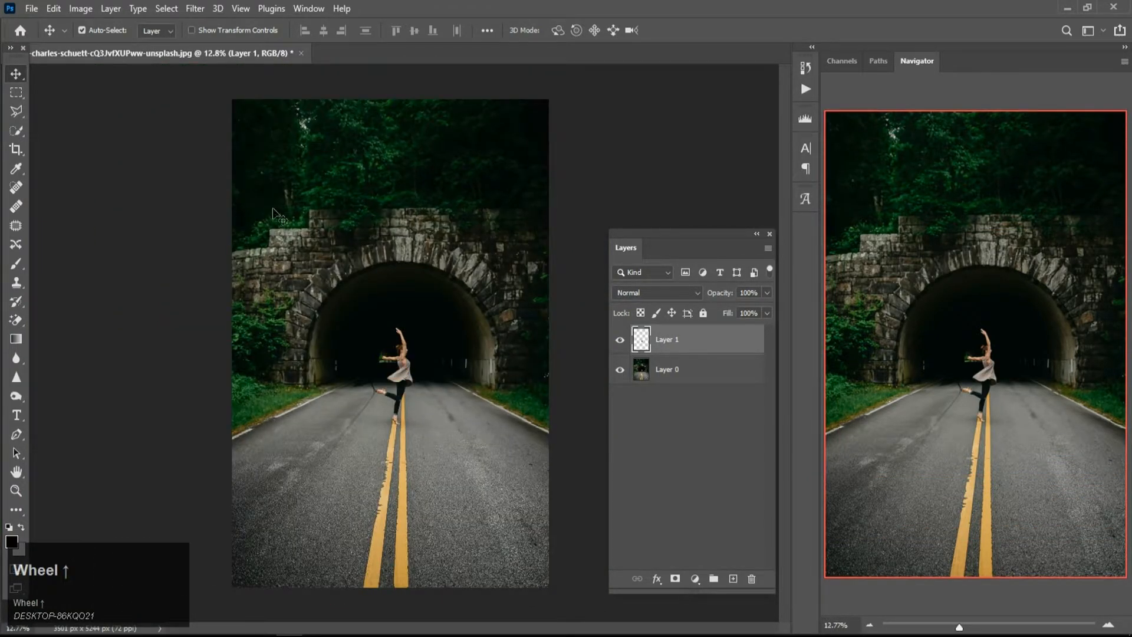
{"action": "left_click", "coordinate": [667, 378]}
{"action": "left_click", "coordinate": [31, 8]}
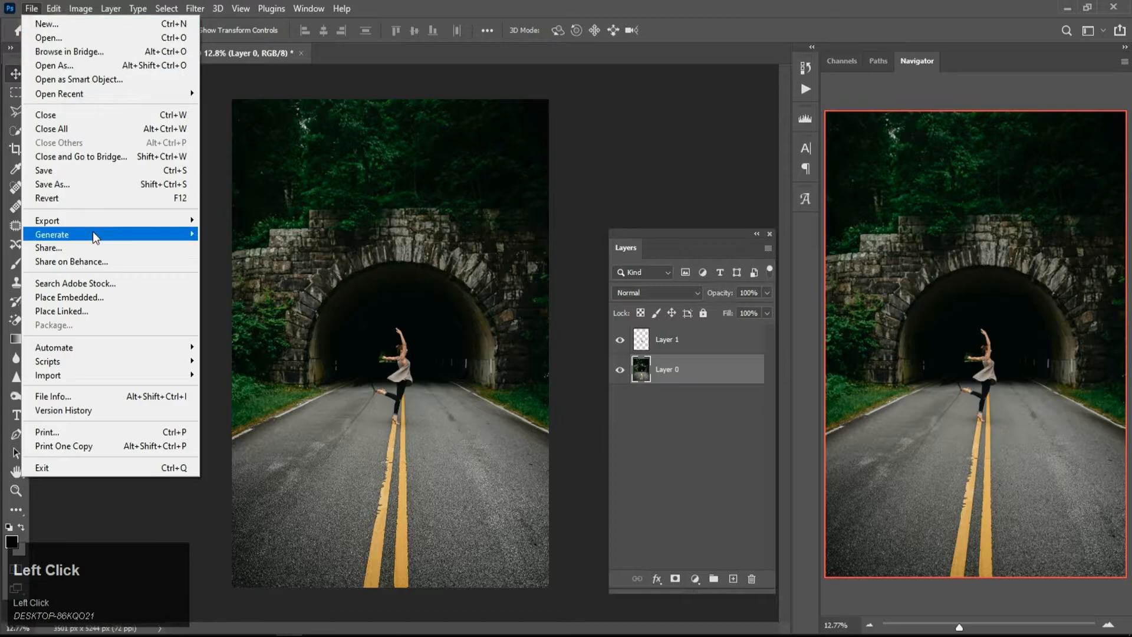
{"action": "left_click", "coordinate": [89, 297]}
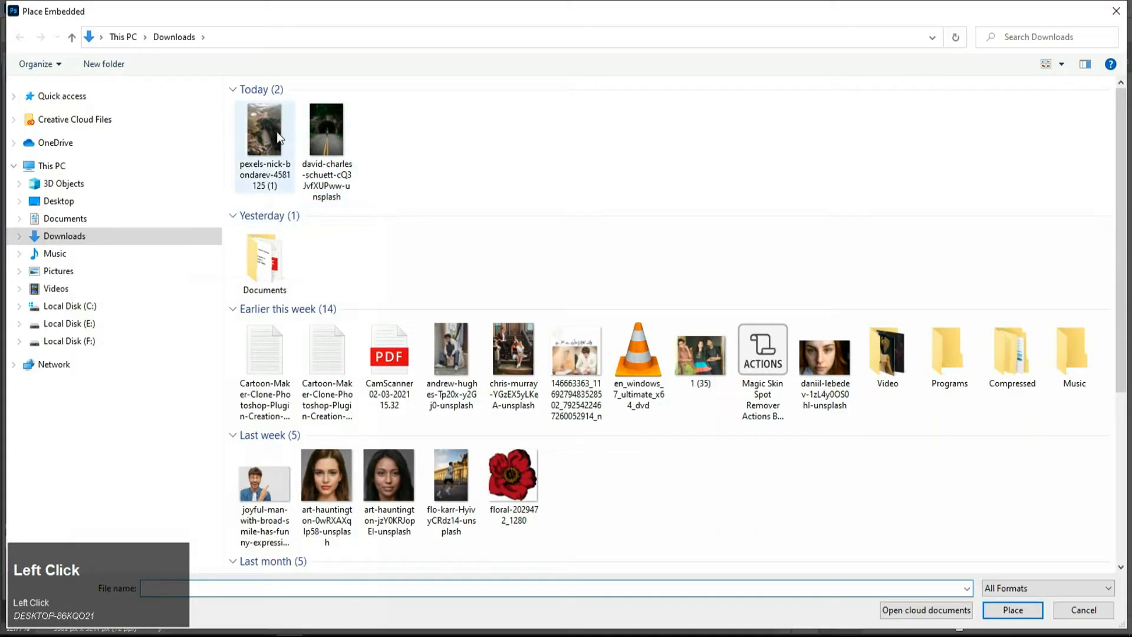
{"action": "double_click", "coordinate": [282, 132]}
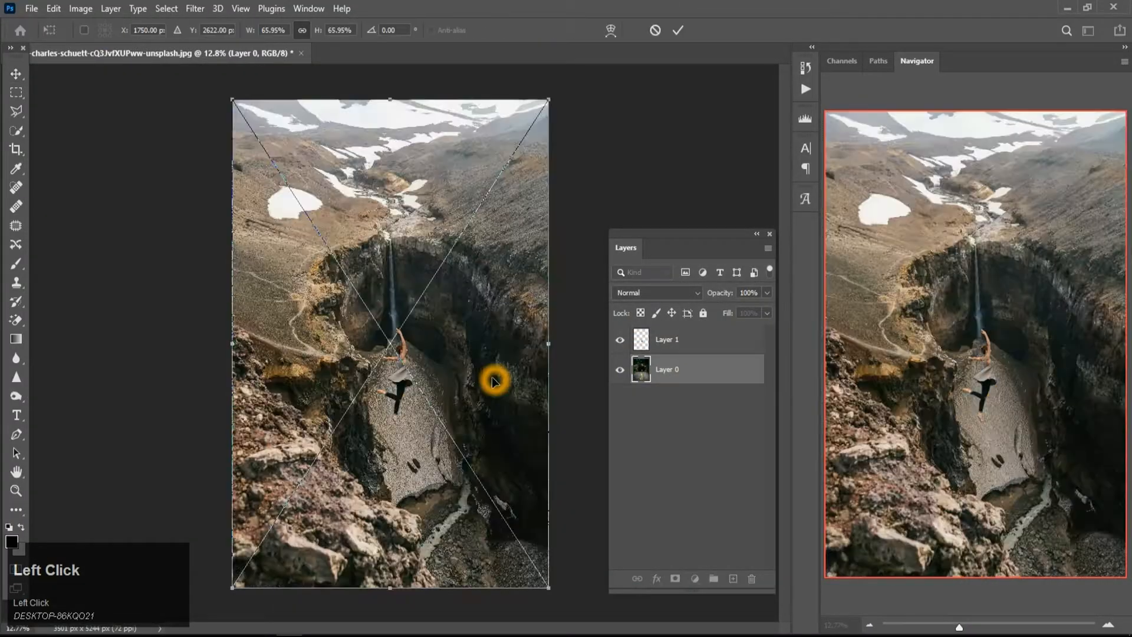
{"action": "left_click", "coordinate": [620, 342]}
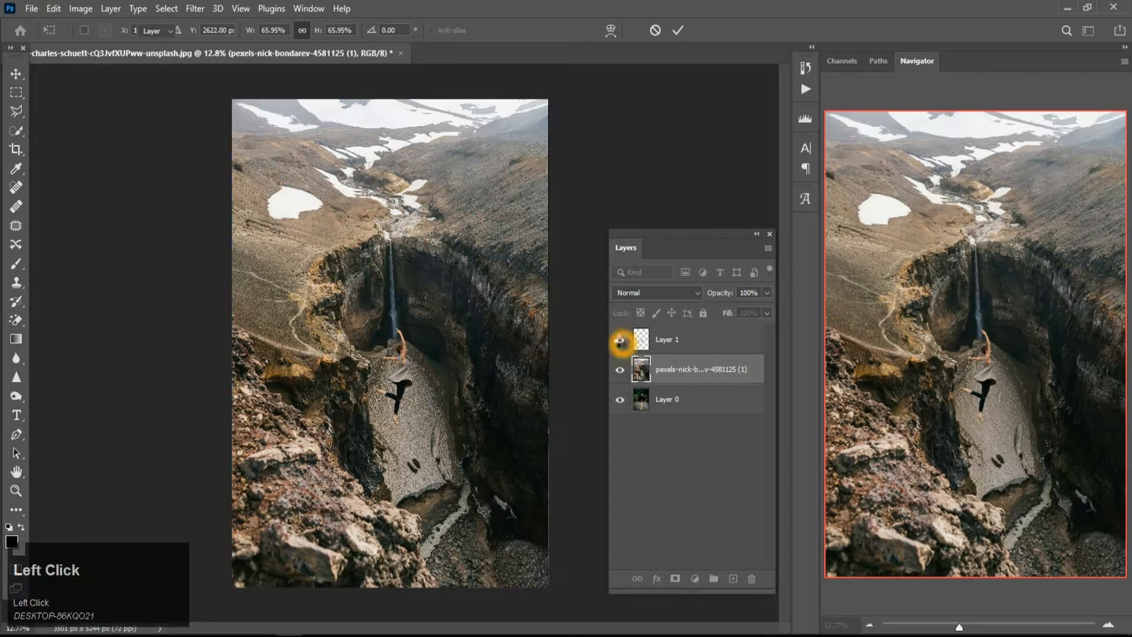
- Accept the placed canyon photo, hide the dancer on Layer 1 and lower the canyon layer's opacity to 53%
{"action": "left_click", "coordinate": [621, 345]}
{"action": "left_click", "coordinate": [620, 345]}
{"action": "left_click", "coordinate": [621, 345]}
{"action": "left_click", "coordinate": [690, 380]}
{"action": "left_click", "coordinate": [761, 294]}
{"action": "left_click_drag", "start_coordinate": [766, 308], "coordinate": [735, 310]}
{"action": "key", "text": "space"}
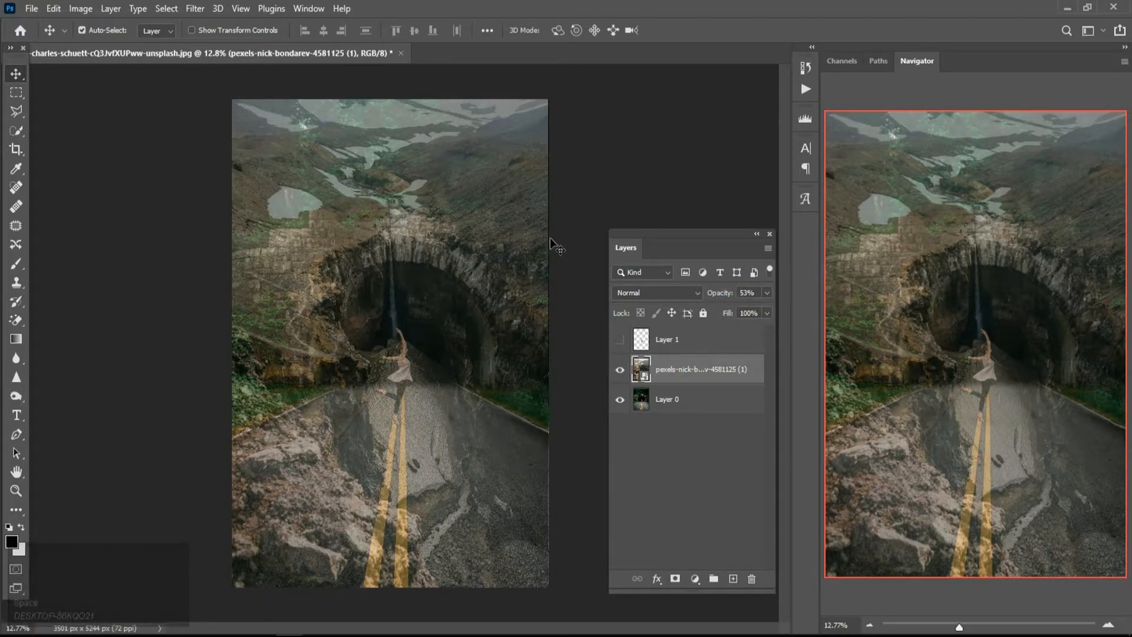
- Free-transform the canyon photo, scaling it to about 63.6% and moving it down over the road image
{"action": "key", "text": "ctrl+t"}
{"action": "left_click_drag", "start_coordinate": [551, 101], "coordinate": [529, 133]}
{"action": "left_click_drag", "start_coordinate": [498, 270], "coordinate": [494, 318]}
{"action": "key", "text": "alt"}
{"action": "left_click_drag", "start_coordinate": [518, 601], "coordinate": [534, 623]}
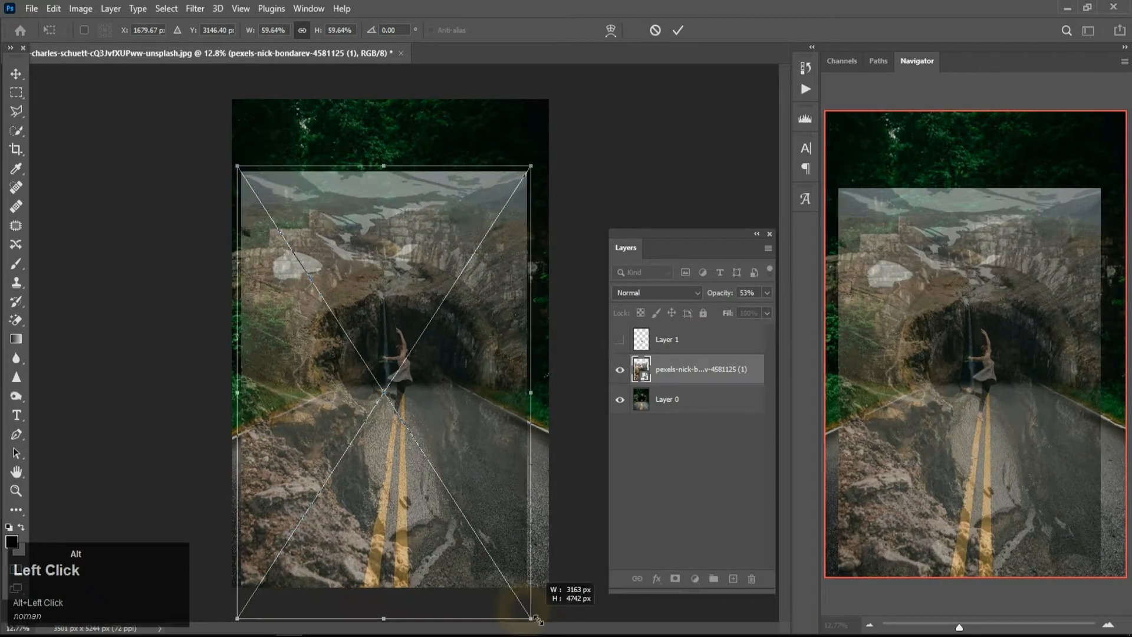
- Move the canyon photo down over the tunnel and road, enlarge it to the full image width and lower its opacity to 35%
{"action": "left_click_drag", "start_coordinate": [452, 377], "coordinate": [457, 482]}
{"action": "scroll", "coordinate": [456, 353], "scroll_direction": "down", "scroll_amount": 1}
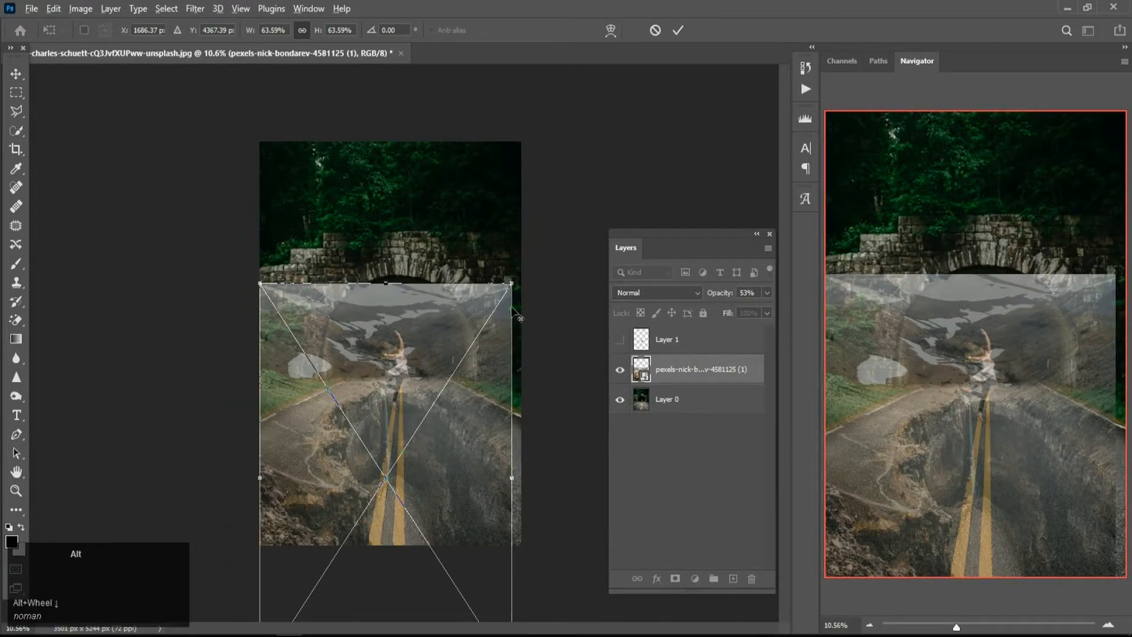
{"action": "left_click_drag", "start_coordinate": [514, 284], "coordinate": [534, 276]}
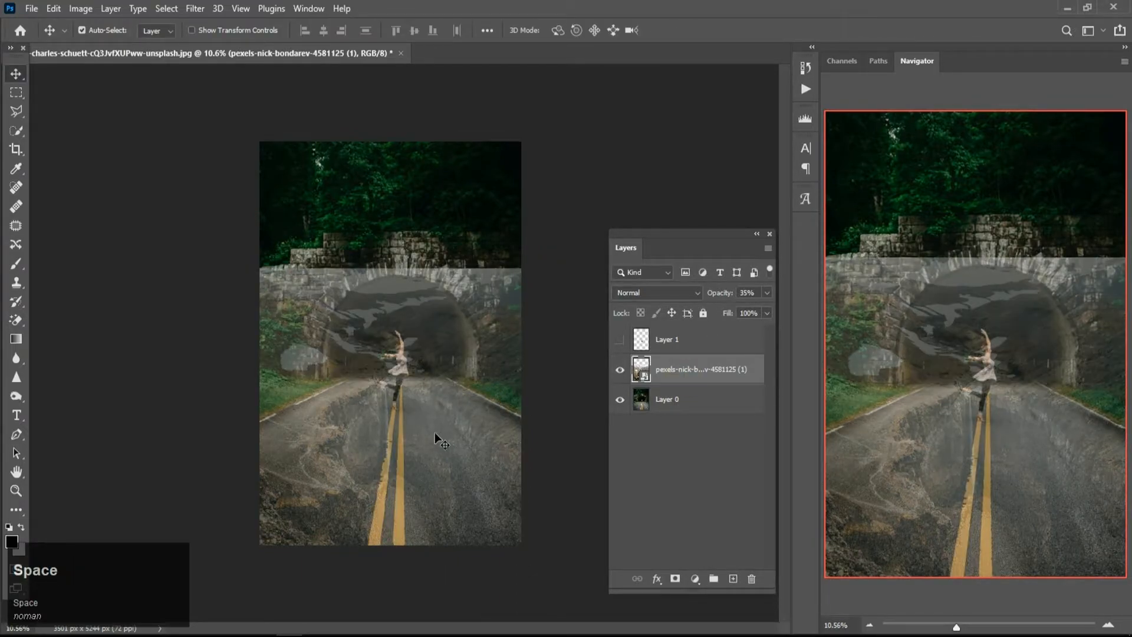
{"action": "left_click_drag", "start_coordinate": [435, 433], "coordinate": [438, 432]}
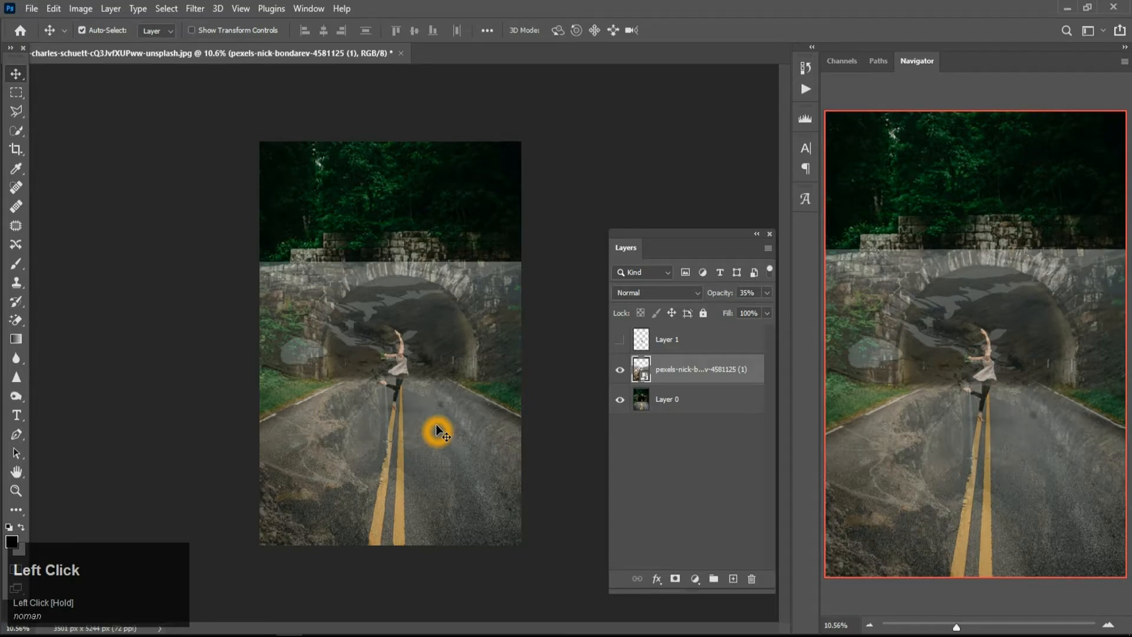
- Try a 25% opacity on the canyon layer, set it back to 35% and add a layer mask
{"action": "scroll", "coordinate": [457, 437], "scroll_direction": "up", "scroll_amount": 3}
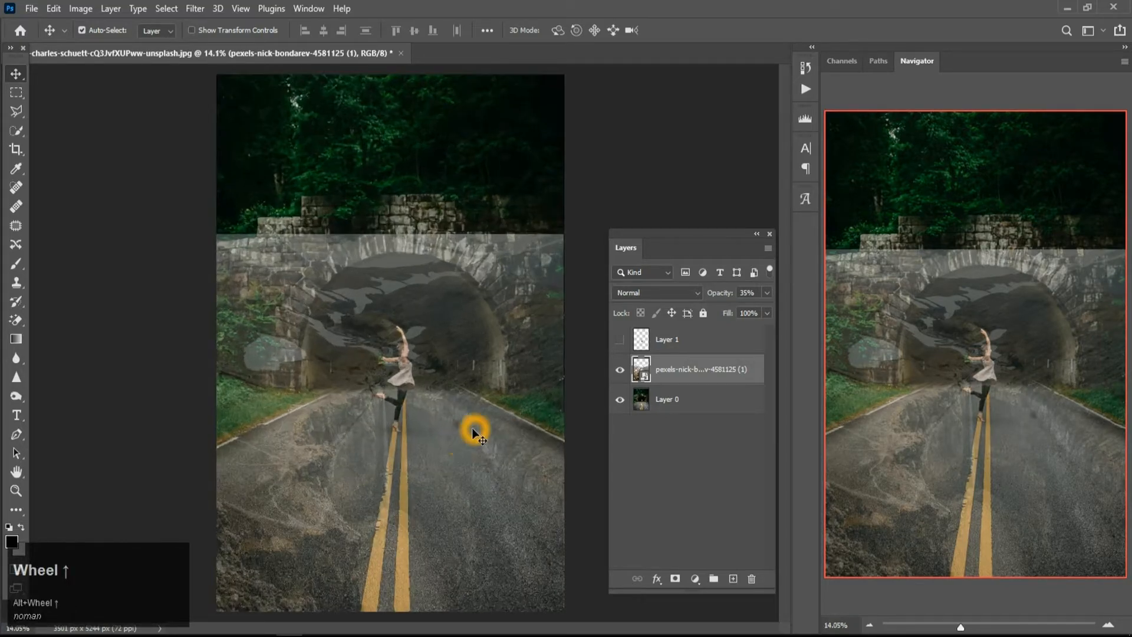
{"action": "scroll", "coordinate": [472, 427], "scroll_direction": "up", "scroll_amount": 1}
{"action": "left_click", "coordinate": [767, 293]}
{"action": "left_click", "coordinate": [717, 310]}
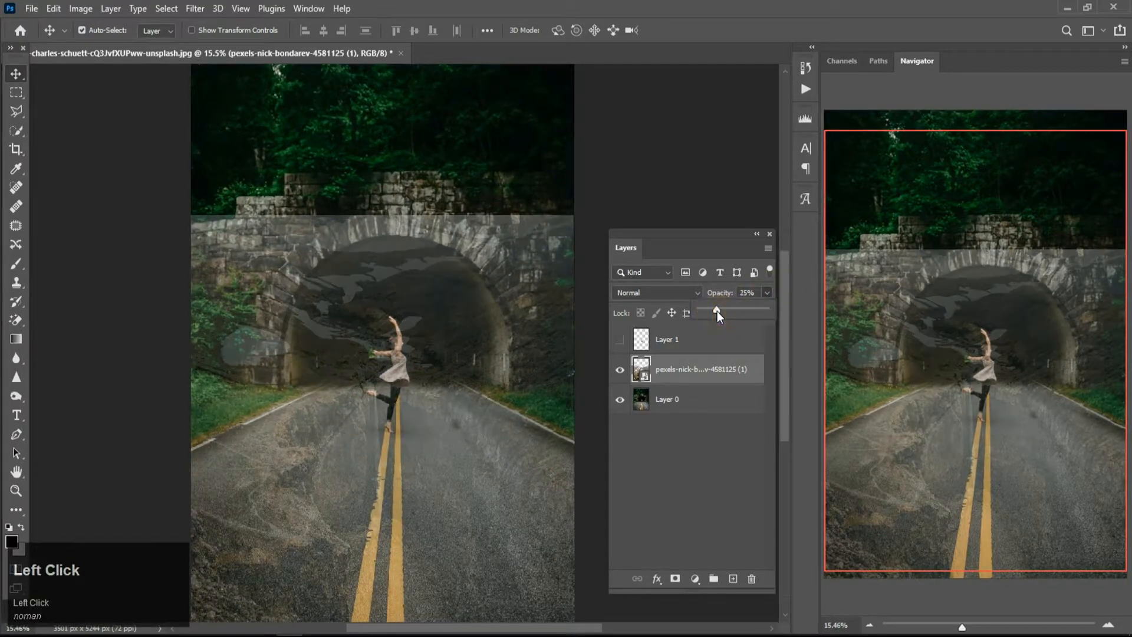
{"action": "left_click", "coordinate": [725, 311]}
{"action": "left_click", "coordinate": [689, 378]}
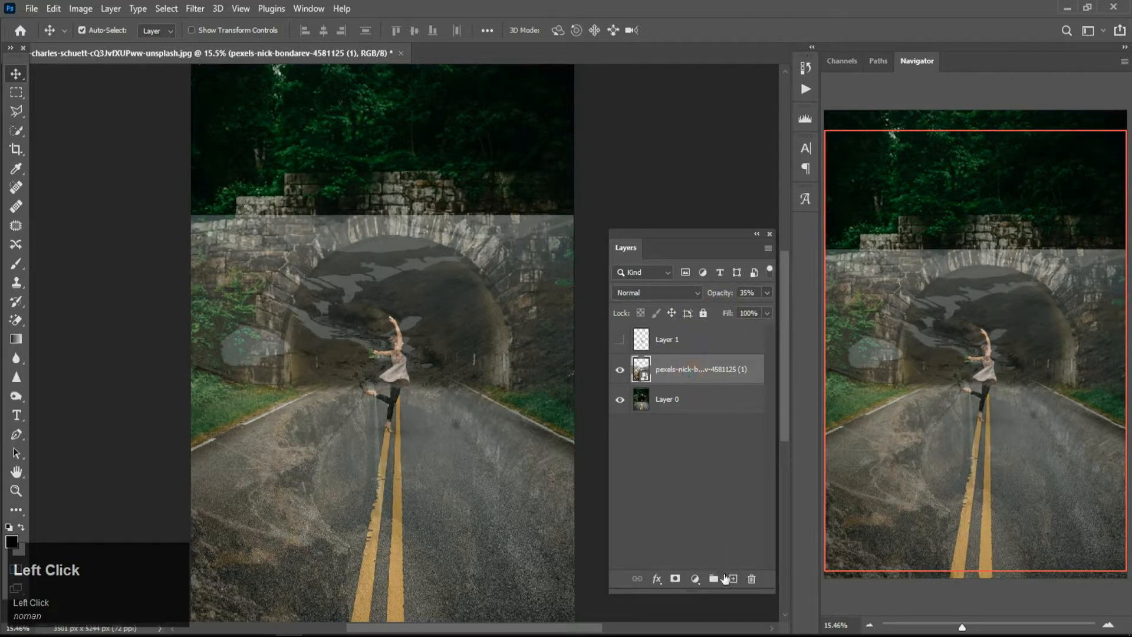
{"action": "left_click", "coordinate": [674, 578]}
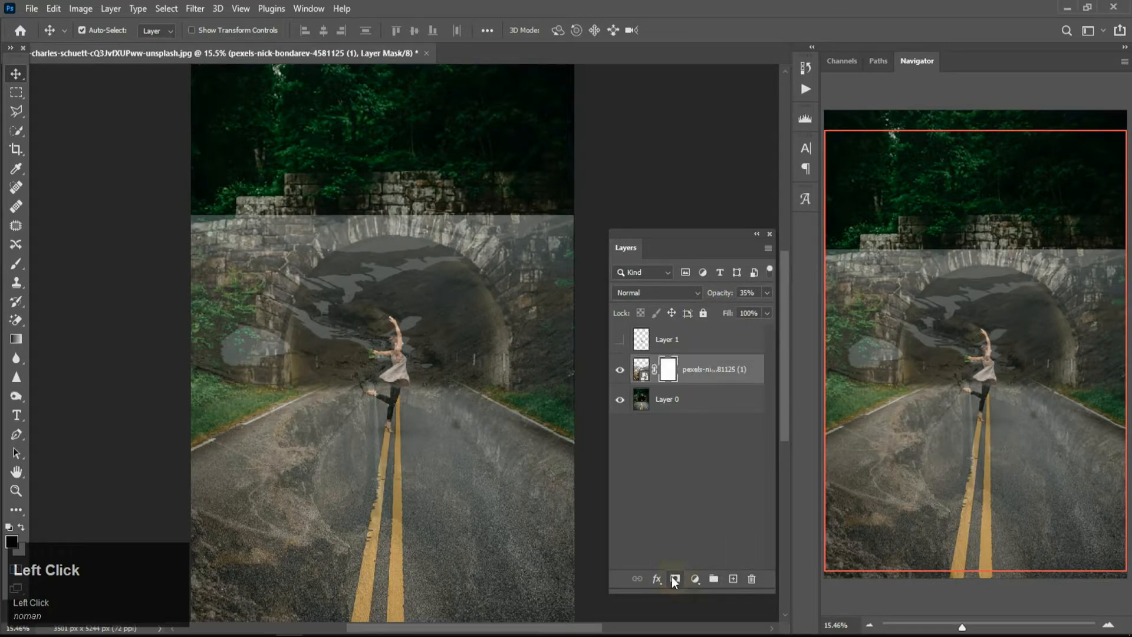
- Paint the canyon layer's mask with a black (000000) 800 px soft brush over the stone wall and tunnel arch
{"action": "left_click", "coordinate": [17, 263]}
{"action": "key", "text": "space"}
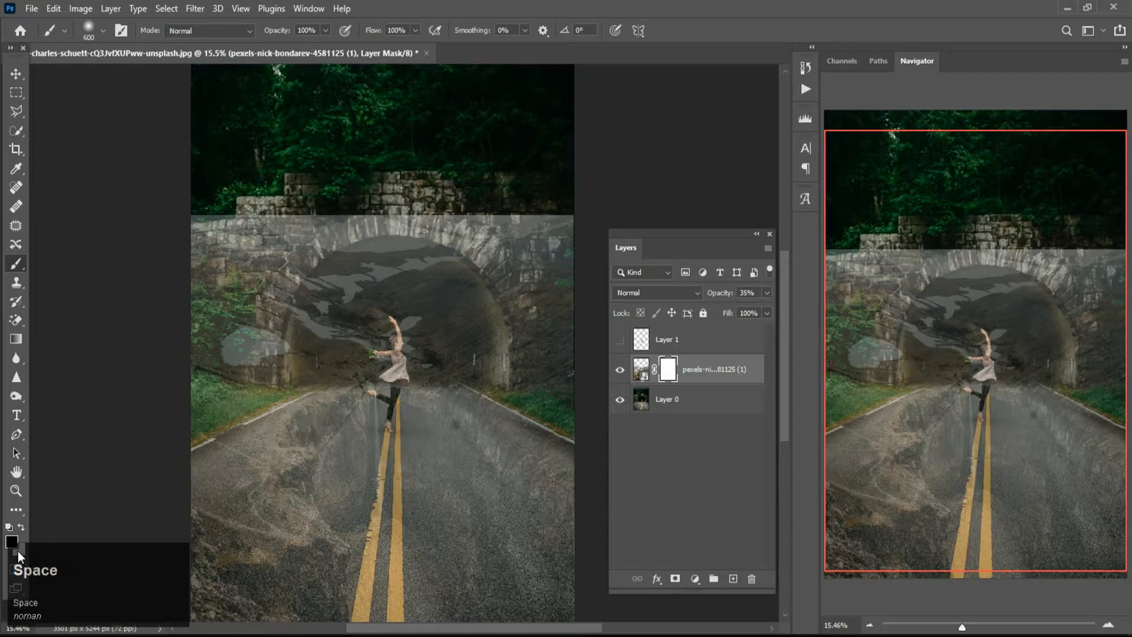
{"action": "left_click", "coordinate": [11, 540]}
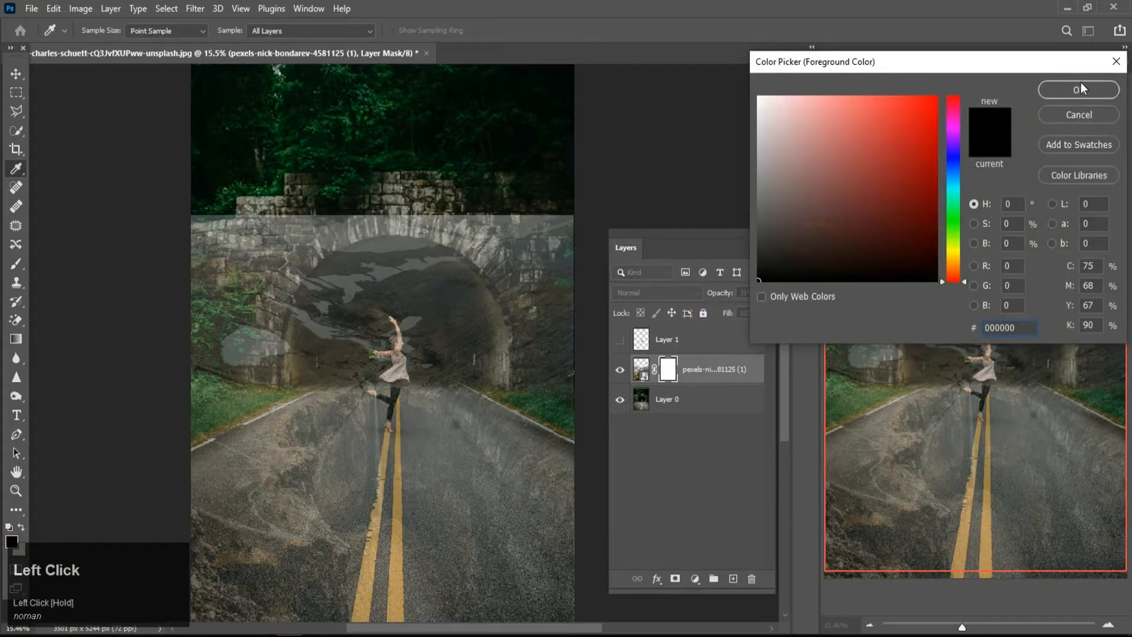
{"action": "left_click", "coordinate": [1080, 89]}
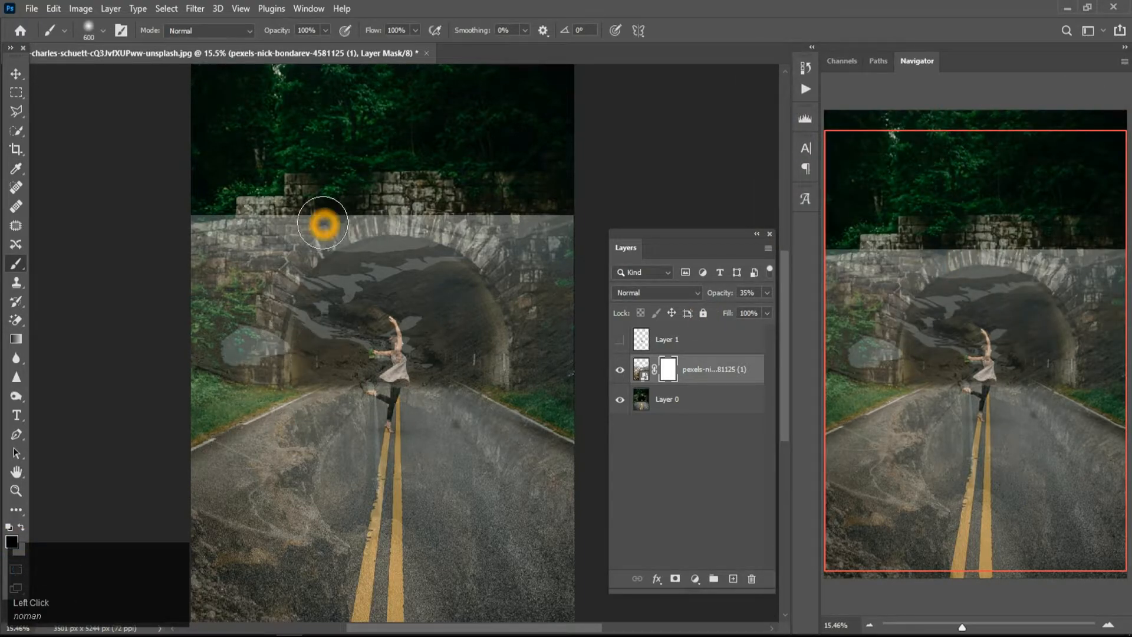
{"action": "key", "text": "bracketright"}
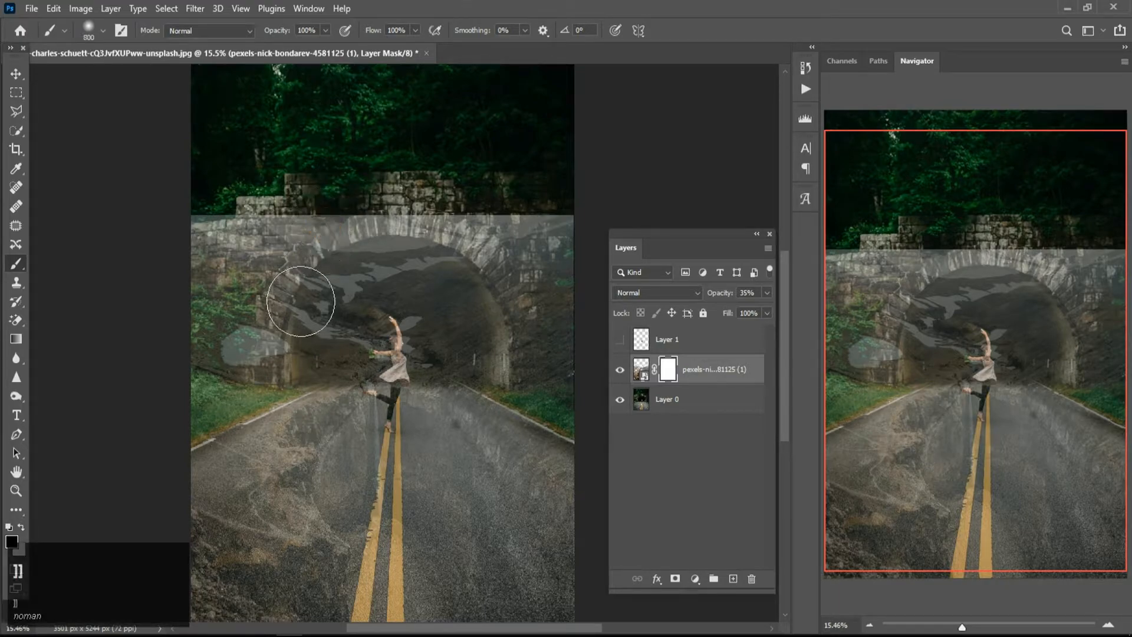
{"action": "key", "text": "bracketright"}
{"action": "mouse_move", "coordinate": [297, 283]}
{"action": "left_mouse_down"}
{"action": "mouse_move", "coordinate": [206, 219]}
{"action": "mouse_move", "coordinate": [262, 205]}
{"action": "mouse_move", "coordinate": [266, 221]}
{"action": "mouse_move", "coordinate": [329, 200]}
{"action": "left_mouse_up"}
{"action": "mouse_move", "coordinate": [245, 245]}
{"action": "left_mouse_down"}
{"action": "mouse_move", "coordinate": [219, 283]}
{"action": "mouse_move", "coordinate": [225, 292]}
{"action": "mouse_move", "coordinate": [289, 214]}
{"action": "left_mouse_up"}
{"action": "mouse_move", "coordinate": [363, 182]}
{"action": "left_mouse_down"}
{"action": "mouse_move", "coordinate": [397, 181]}
{"action": "mouse_move", "coordinate": [323, 190]}
{"action": "mouse_move", "coordinate": [518, 189]}
{"action": "mouse_move", "coordinate": [325, 191]}
{"action": "mouse_move", "coordinate": [470, 178]}
{"action": "mouse_move", "coordinate": [509, 193]}
{"action": "mouse_move", "coordinate": [463, 199]}
{"action": "mouse_move", "coordinate": [532, 221]}
{"action": "mouse_move", "coordinate": [576, 259]}
{"action": "mouse_move", "coordinate": [551, 232]}
{"action": "mouse_move", "coordinate": [537, 257]}
{"action": "mouse_move", "coordinate": [562, 364]}
{"action": "mouse_move", "coordinate": [516, 268]}
{"action": "mouse_move", "coordinate": [527, 261]}
{"action": "mouse_move", "coordinate": [574, 335]}
{"action": "left_mouse_up"}
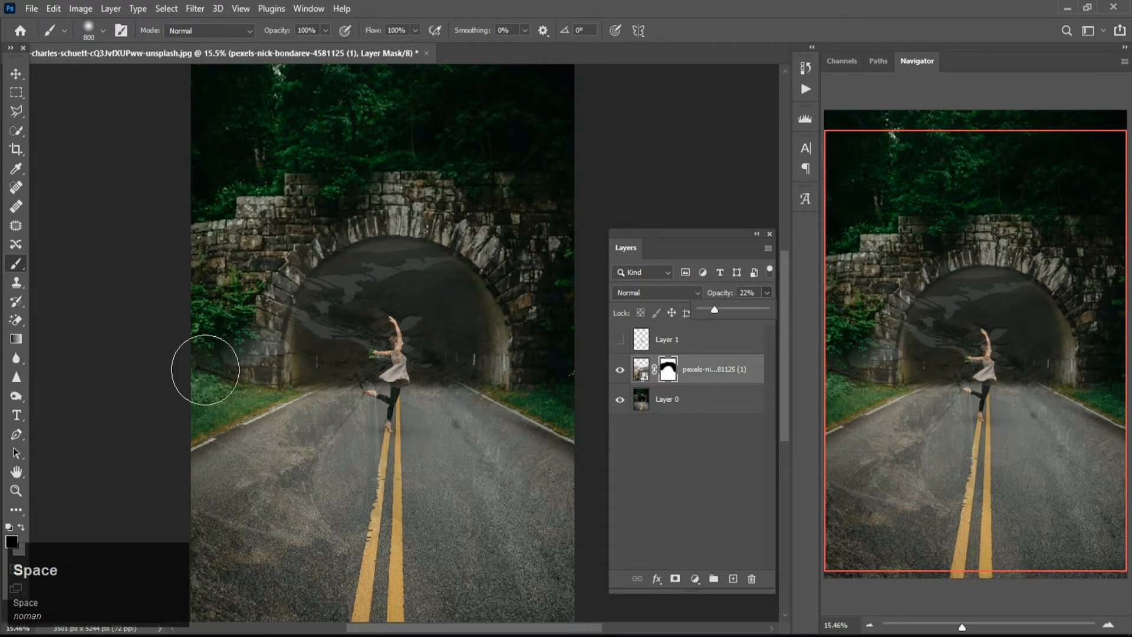
- Mask the canyon photo off the side bushes, grass verges and dark tunnel interior, adjusting the layer's opacity to 29%
{"action": "left_click", "coordinate": [225, 310]}
{"action": "mouse_move", "coordinate": [226, 310]}
{"action": "left_mouse_down"}
{"action": "mouse_move", "coordinate": [237, 348]}
{"action": "mouse_move", "coordinate": [173, 395]}
{"action": "mouse_move", "coordinate": [203, 389]}
{"action": "mouse_move", "coordinate": [184, 402]}
{"action": "mouse_move", "coordinate": [218, 354]}
{"action": "mouse_move", "coordinate": [259, 349]}
{"action": "mouse_move", "coordinate": [168, 445]}
{"action": "mouse_move", "coordinate": [197, 395]}
{"action": "mouse_move", "coordinate": [238, 389]}
{"action": "mouse_move", "coordinate": [244, 401]}
{"action": "mouse_move", "coordinate": [190, 450]}
{"action": "mouse_move", "coordinate": [164, 451]}
{"action": "mouse_move", "coordinate": [243, 357]}
{"action": "mouse_move", "coordinate": [262, 352]}
{"action": "mouse_move", "coordinate": [242, 338]}
{"action": "mouse_move", "coordinate": [245, 319]}
{"action": "mouse_move", "coordinate": [276, 287]}
{"action": "mouse_move", "coordinate": [300, 285]}
{"action": "mouse_move", "coordinate": [299, 308]}
{"action": "mouse_move", "coordinate": [344, 243]}
{"action": "mouse_move", "coordinate": [293, 285]}
{"action": "left_mouse_up"}
{"action": "mouse_move", "coordinate": [293, 331]}
{"action": "left_mouse_down"}
{"action": "mouse_move", "coordinate": [343, 257]}
{"action": "mouse_move", "coordinate": [370, 254]}
{"action": "mouse_move", "coordinate": [376, 270]}
{"action": "mouse_move", "coordinate": [495, 314]}
{"action": "mouse_move", "coordinate": [470, 290]}
{"action": "mouse_move", "coordinate": [491, 283]}
{"action": "mouse_move", "coordinate": [414, 248]}
{"action": "mouse_move", "coordinate": [371, 203]}
{"action": "mouse_move", "coordinate": [540, 264]}
{"action": "mouse_move", "coordinate": [520, 336]}
{"action": "mouse_move", "coordinate": [551, 378]}
{"action": "mouse_move", "coordinate": [508, 364]}
{"action": "mouse_move", "coordinate": [489, 372]}
{"action": "mouse_move", "coordinate": [425, 261]}
{"action": "mouse_move", "coordinate": [592, 392]}
{"action": "mouse_move", "coordinate": [524, 383]}
{"action": "mouse_move", "coordinate": [467, 341]}
{"action": "mouse_move", "coordinate": [484, 385]}
{"action": "mouse_move", "coordinate": [512, 392]}
{"action": "mouse_move", "coordinate": [525, 422]}
{"action": "mouse_move", "coordinate": [588, 472]}
{"action": "left_mouse_up"}
{"action": "mouse_move", "coordinate": [492, 354]}
{"action": "left_mouse_down"}
{"action": "mouse_move", "coordinate": [408, 280]}
{"action": "mouse_move", "coordinate": [363, 282]}
{"action": "mouse_move", "coordinate": [325, 314]}
{"action": "mouse_move", "coordinate": [327, 330]}
{"action": "mouse_move", "coordinate": [324, 319]}
{"action": "mouse_move", "coordinate": [299, 341]}
{"action": "mouse_move", "coordinate": [324, 324]}
{"action": "mouse_move", "coordinate": [304, 307]}
{"action": "mouse_move", "coordinate": [351, 318]}
{"action": "mouse_move", "coordinate": [432, 301]}
{"action": "mouse_move", "coordinate": [394, 316]}
{"action": "left_mouse_up"}
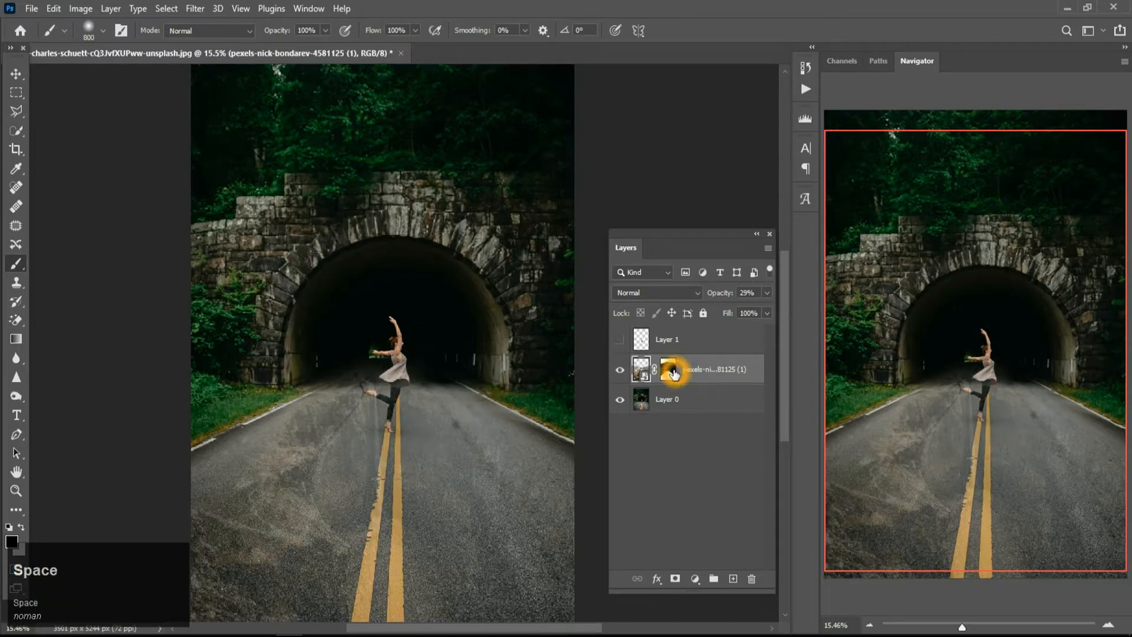
- Reduce the brush to 500 px and paint black on the mask along the tunnel base, far road and grass verges
{"action": "left_click", "coordinate": [673, 371]}
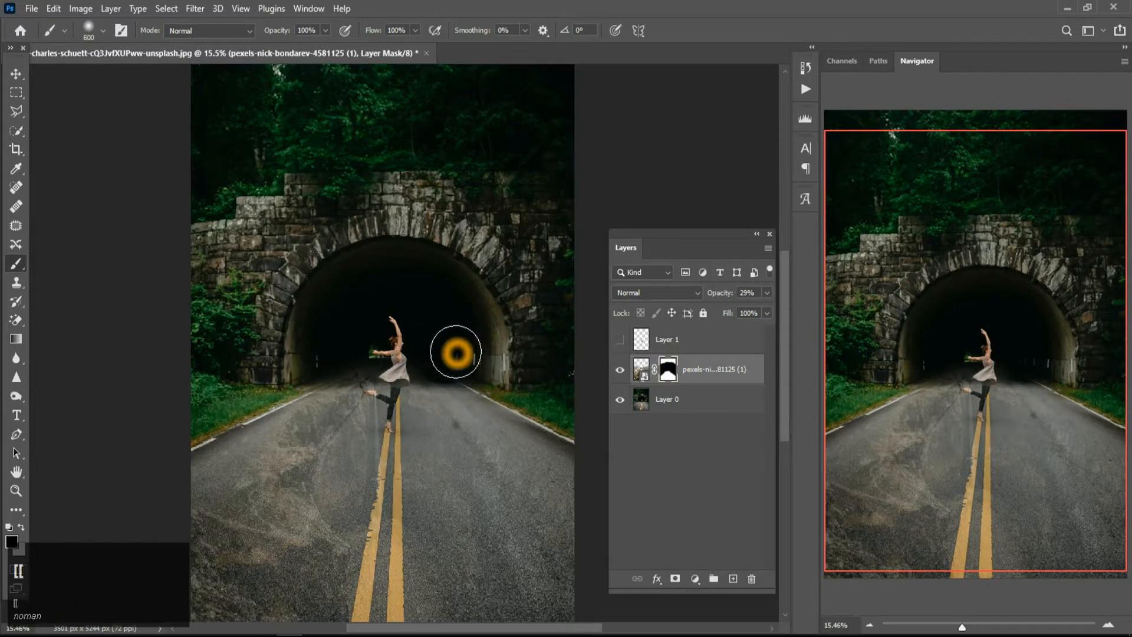
{"action": "key", "text": "bracketleft"}
{"action": "key", "text": "bracketleft"}
{"action": "mouse_move", "coordinate": [441, 359]}
{"action": "left_mouse_down"}
{"action": "mouse_move", "coordinate": [388, 342]}
{"action": "mouse_move", "coordinate": [350, 346]}
{"action": "mouse_move", "coordinate": [363, 340]}
{"action": "mouse_move", "coordinate": [290, 378]}
{"action": "left_mouse_up"}
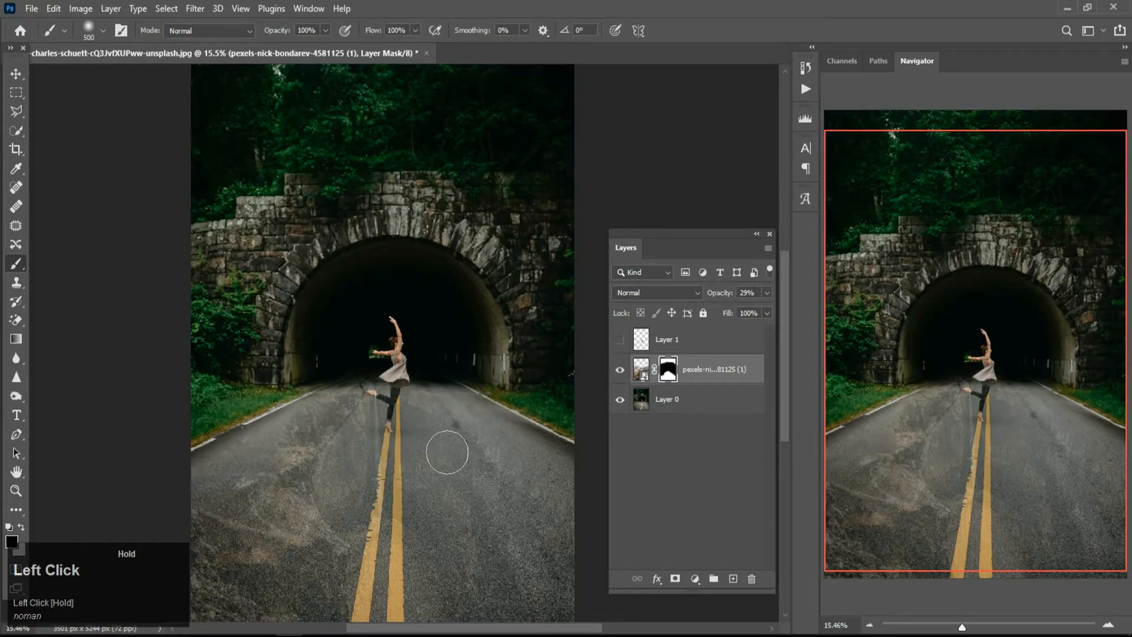
{"action": "mouse_move", "coordinate": [536, 417]}
{"action": "left_mouse_down"}
{"action": "mouse_move", "coordinate": [551, 405]}
{"action": "mouse_move", "coordinate": [455, 348]}
{"action": "mouse_move", "coordinate": [517, 387]}
{"action": "left_mouse_up"}
{"action": "mouse_move", "coordinate": [576, 470]}
{"action": "left_mouse_down"}
{"action": "mouse_move", "coordinate": [538, 386]}
{"action": "mouse_move", "coordinate": [555, 396]}
{"action": "mouse_move", "coordinate": [568, 368]}
{"action": "left_mouse_up"}
{"action": "left_click_drag", "start_coordinate": [301, 348], "coordinate": [366, 357]}
{"action": "mouse_move", "coordinate": [452, 369]}
{"action": "left_mouse_down"}
{"action": "mouse_move", "coordinate": [493, 376]}
{"action": "mouse_move", "coordinate": [393, 246]}
{"action": "left_mouse_up"}
{"action": "left_click_drag", "start_coordinate": [279, 358], "coordinate": [219, 400]}
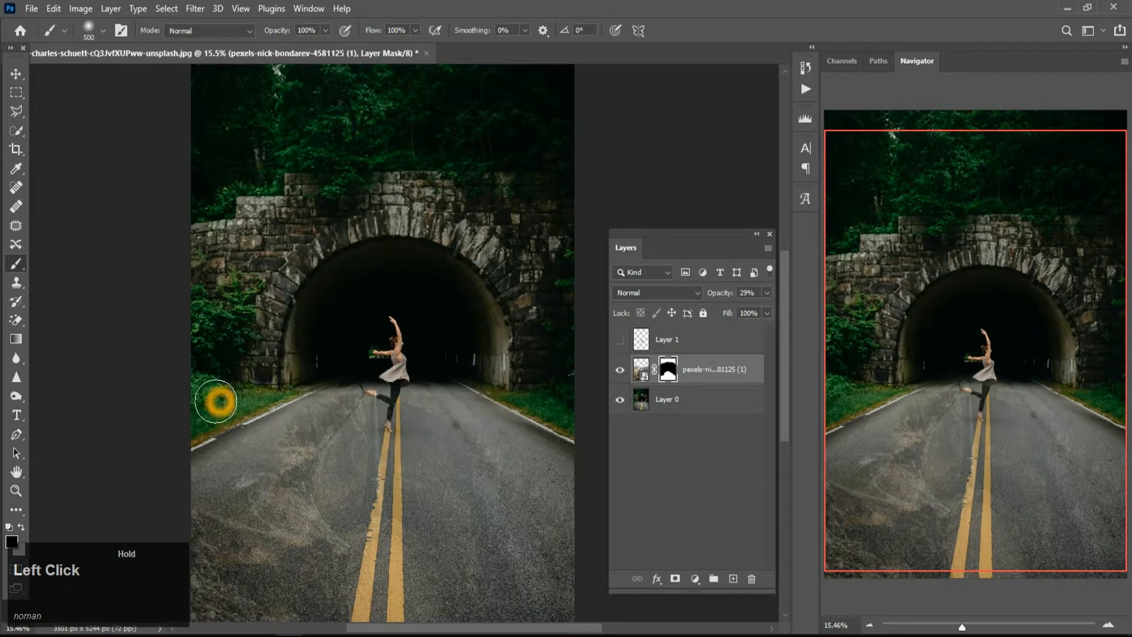
{"action": "left_click_drag", "start_coordinate": [596, 234], "coordinate": [580, 260]}
- Show the dancer on Layer 1 again and raise the canyon layer's opacity to 100%
{"action": "left_click", "coordinate": [628, 348]}
{"action": "scroll", "coordinate": [465, 389], "scroll_direction": "up", "scroll_amount": 1}
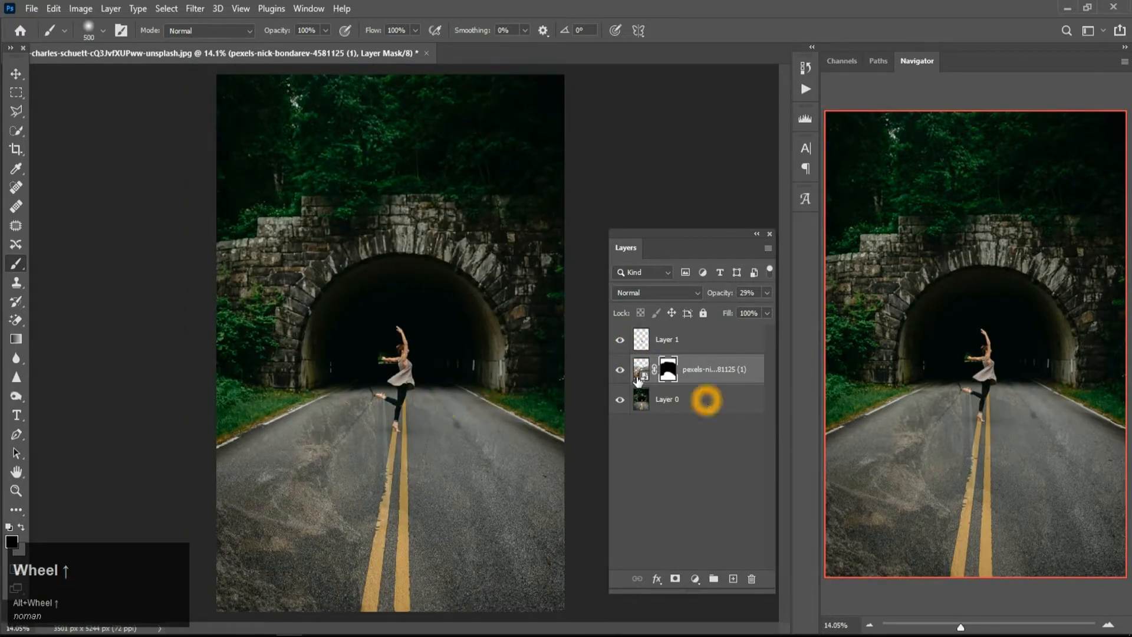
{"action": "left_click", "coordinate": [701, 402]}
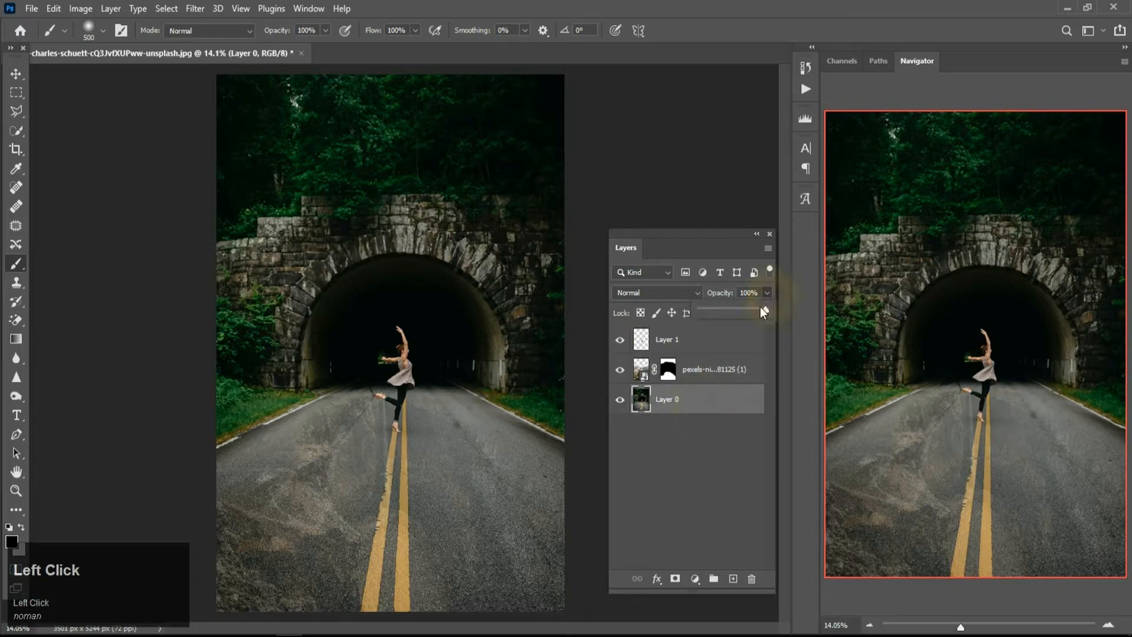
{"action": "left_click", "coordinate": [707, 369]}
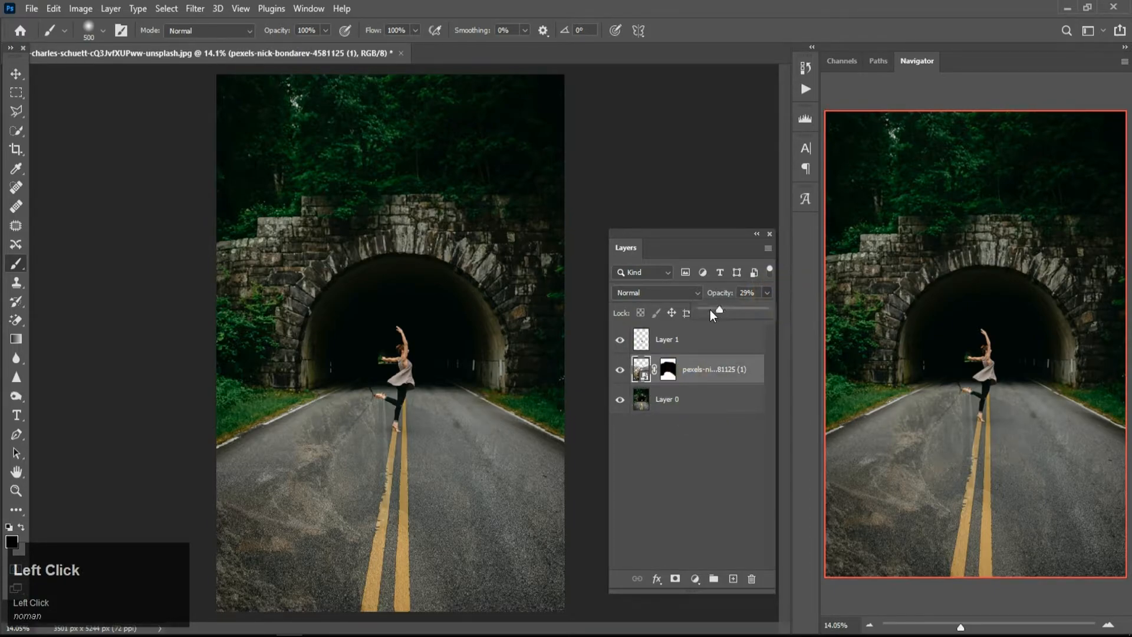
{"action": "left_click_drag", "start_coordinate": [732, 308], "coordinate": [777, 312]}
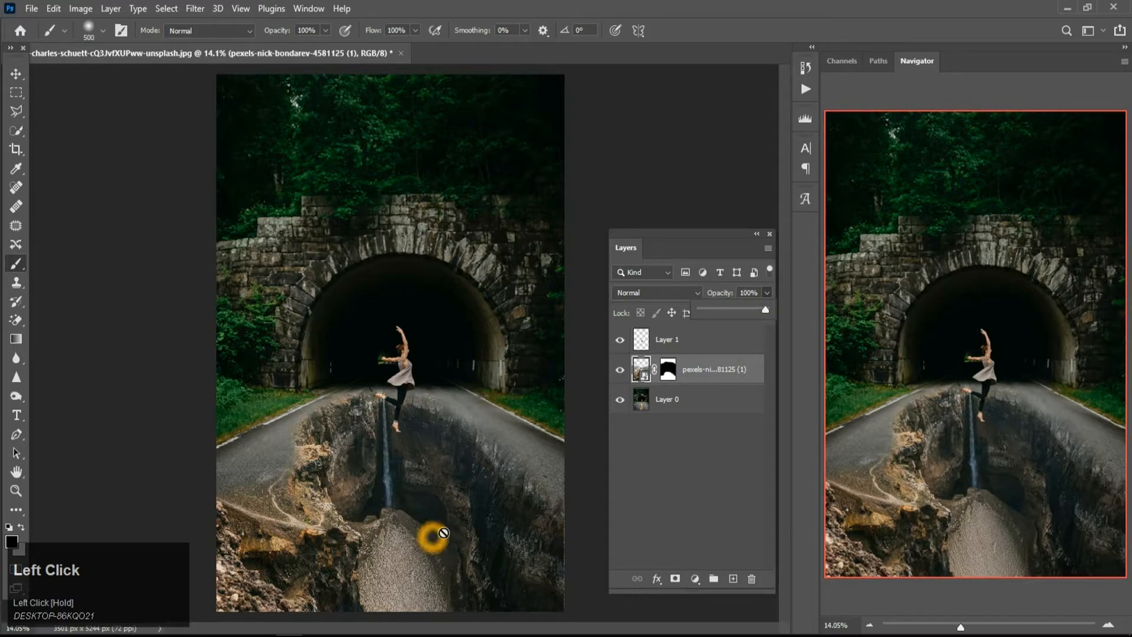
{"action": "scroll", "coordinate": [443, 533], "scroll_direction": "up", "scroll_amount": 1}
{"action": "scroll", "coordinate": [497, 531], "scroll_direction": "down", "scroll_amount": 1}
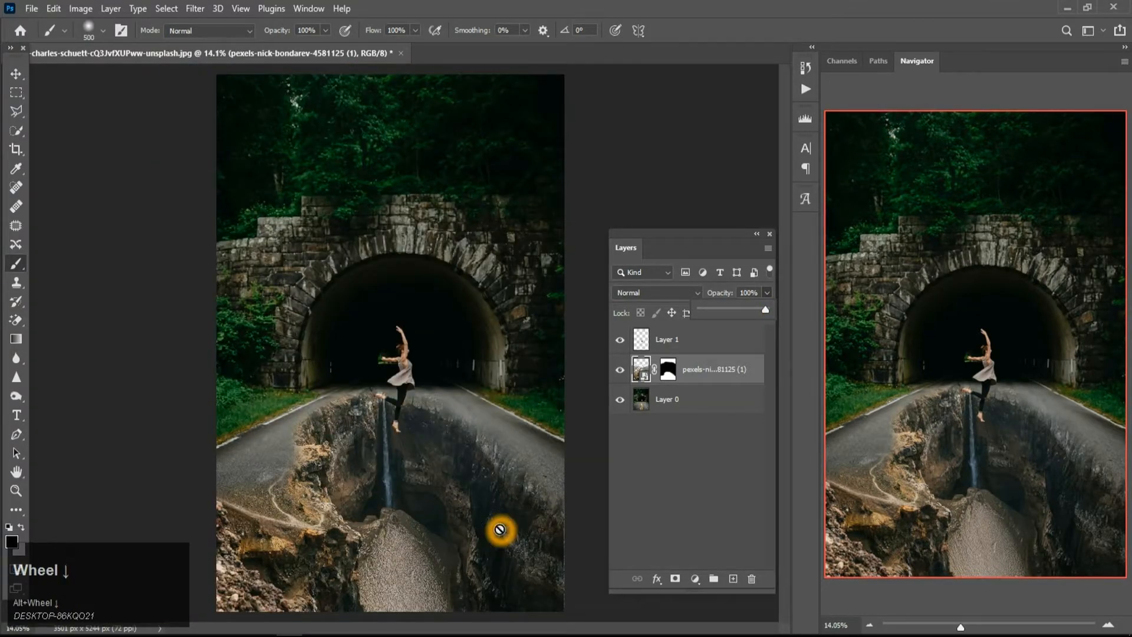
{"action": "left_click", "coordinate": [498, 533]}
- Paint white on the canyon layer's mask to bring back rock along the right-hand cliff and the left rim
{"action": "key", "text": "b"}
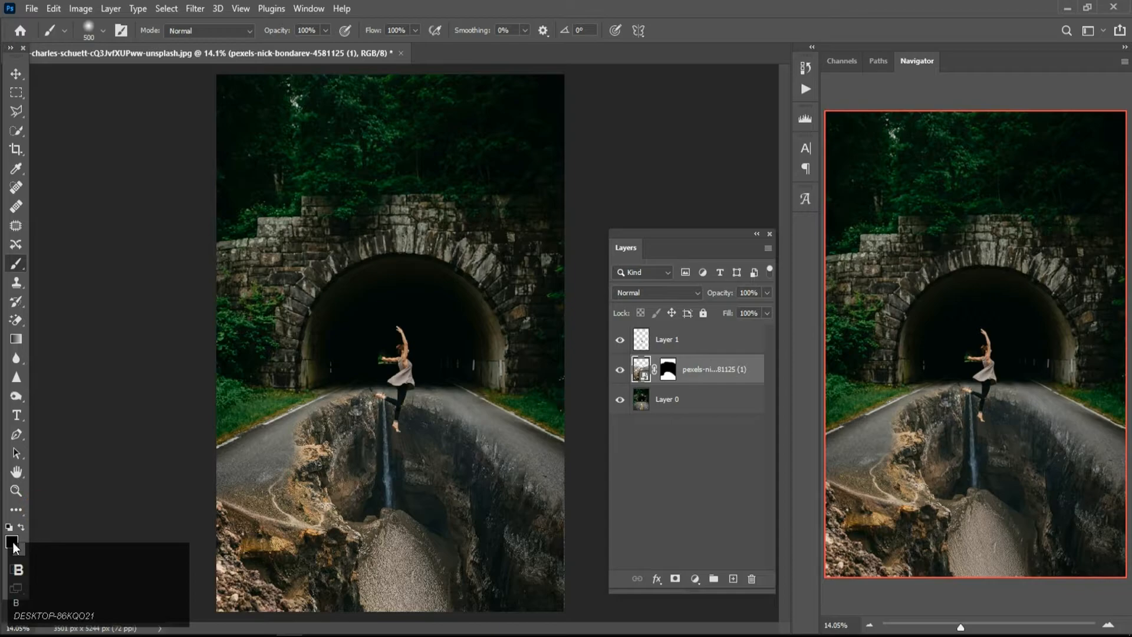
{"action": "left_click", "coordinate": [668, 369]}
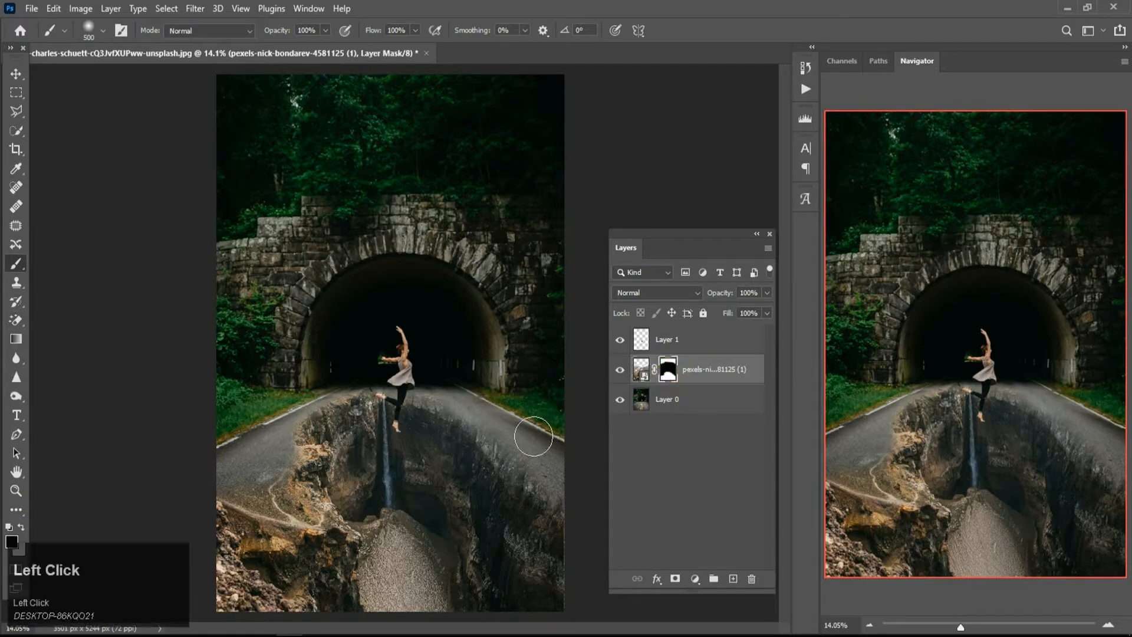
{"action": "key", "text": "x"}
{"action": "left_click_drag", "start_coordinate": [495, 457], "coordinate": [432, 429]}
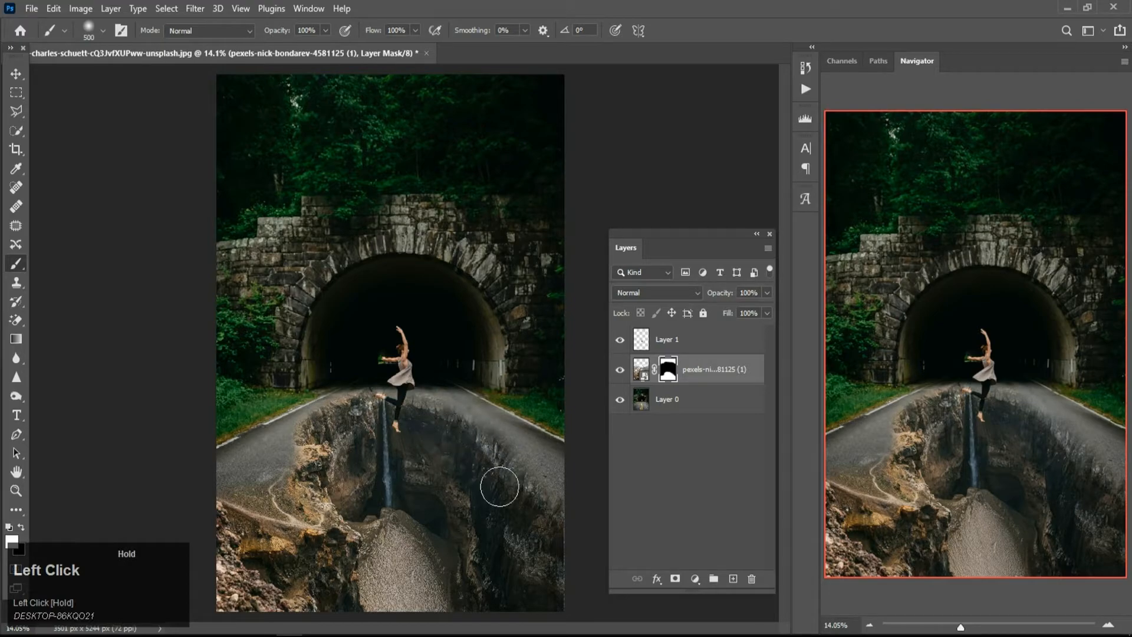
{"action": "left_click_drag", "start_coordinate": [512, 495], "coordinate": [536, 527]}
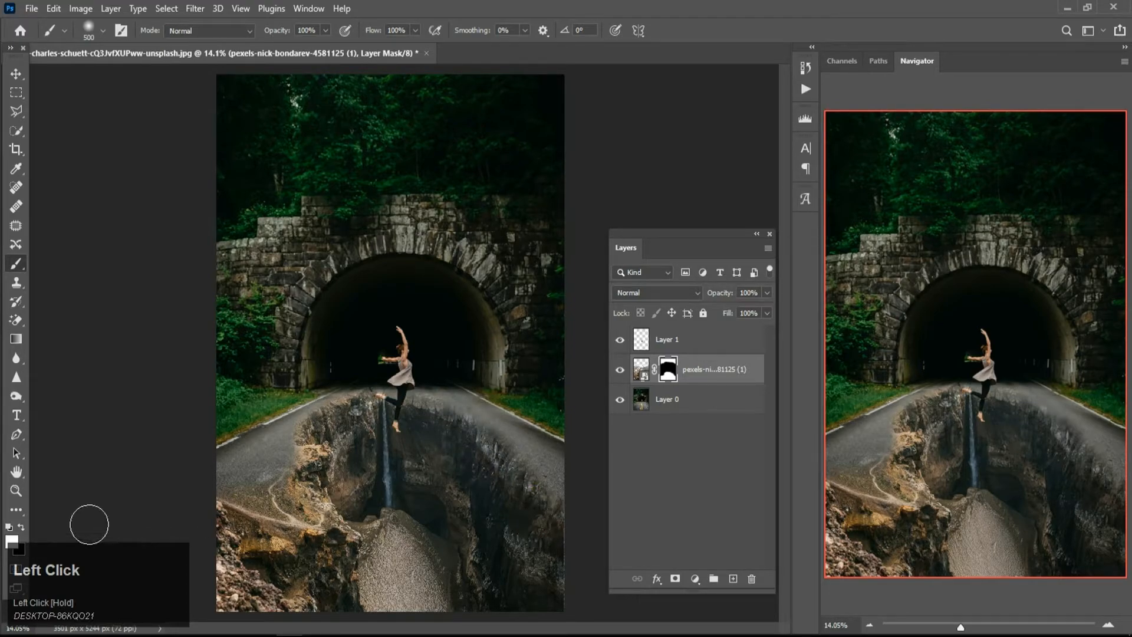
{"action": "left_click_drag", "start_coordinate": [304, 479], "coordinate": [309, 510]}
- Lower the brush flow to 55% and restore more of the canyon along both rims, around the waterfall and at the lower-left rocks
{"action": "left_click", "coordinate": [416, 30]}
{"action": "left_click_drag", "start_coordinate": [419, 47], "coordinate": [386, 47]}
{"action": "left_click_drag", "start_coordinate": [318, 476], "coordinate": [337, 426]}
{"action": "left_click_drag", "start_coordinate": [408, 423], "coordinate": [419, 417]}
{"action": "mouse_move", "coordinate": [442, 435]}
{"action": "left_mouse_down"}
{"action": "mouse_move", "coordinate": [455, 460]}
{"action": "mouse_move", "coordinate": [448, 439]}
{"action": "mouse_move", "coordinate": [487, 460]}
{"action": "mouse_move", "coordinate": [522, 518]}
{"action": "left_mouse_up"}
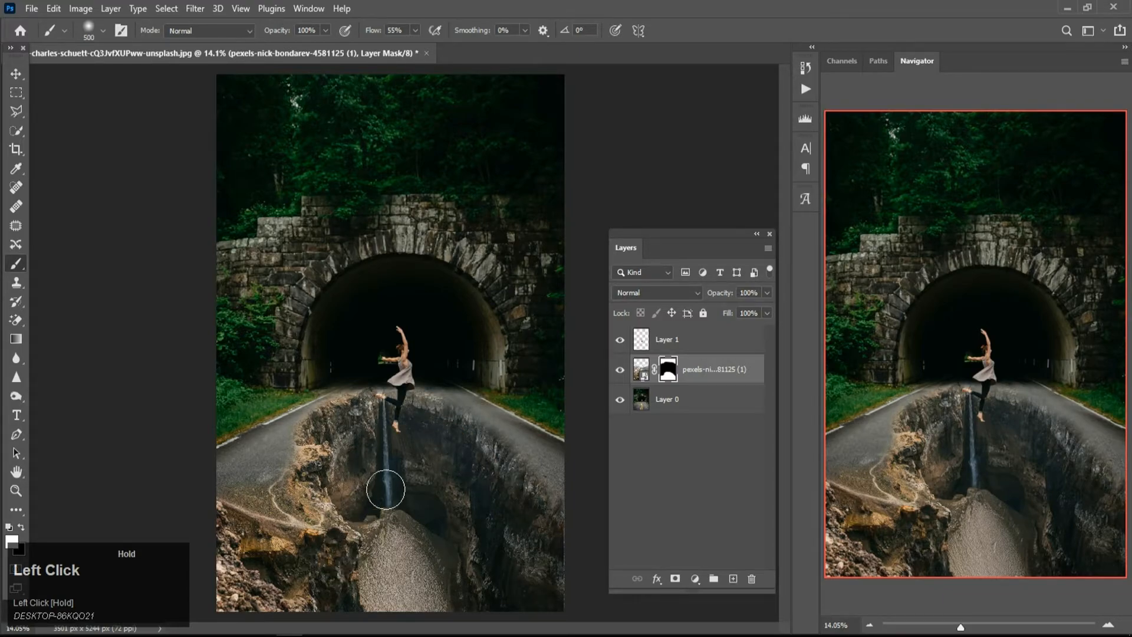
{"action": "left_click_drag", "start_coordinate": [386, 489], "coordinate": [383, 458]}
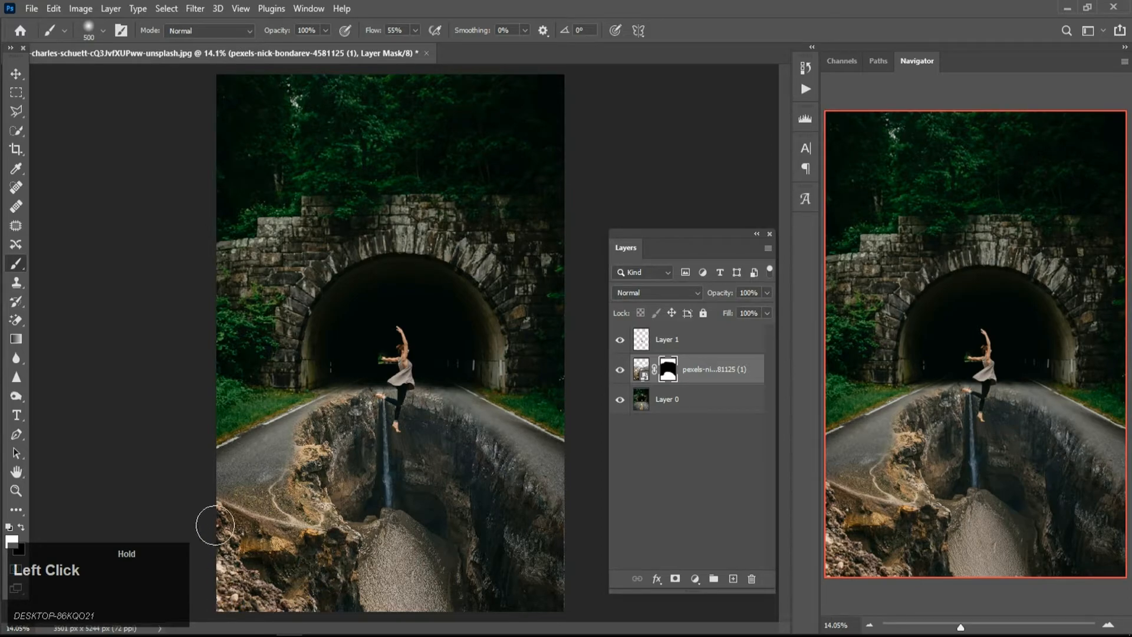
{"action": "mouse_move", "coordinate": [224, 507]}
{"action": "left_mouse_down"}
{"action": "mouse_move", "coordinate": [267, 502]}
{"action": "mouse_move", "coordinate": [315, 472]}
{"action": "left_mouse_up"}
- Paint black on the mask to clean the canyon's far edge where the road meets the tunnel
{"action": "key", "text": "x"}
{"action": "mouse_move", "coordinate": [371, 401]}
{"action": "left_mouse_down"}
{"action": "mouse_move", "coordinate": [374, 374]}
{"action": "mouse_move", "coordinate": [356, 366]}
{"action": "mouse_move", "coordinate": [329, 374]}
{"action": "mouse_move", "coordinate": [408, 365]}
{"action": "mouse_move", "coordinate": [531, 402]}
{"action": "mouse_move", "coordinate": [496, 390]}
{"action": "left_mouse_up"}
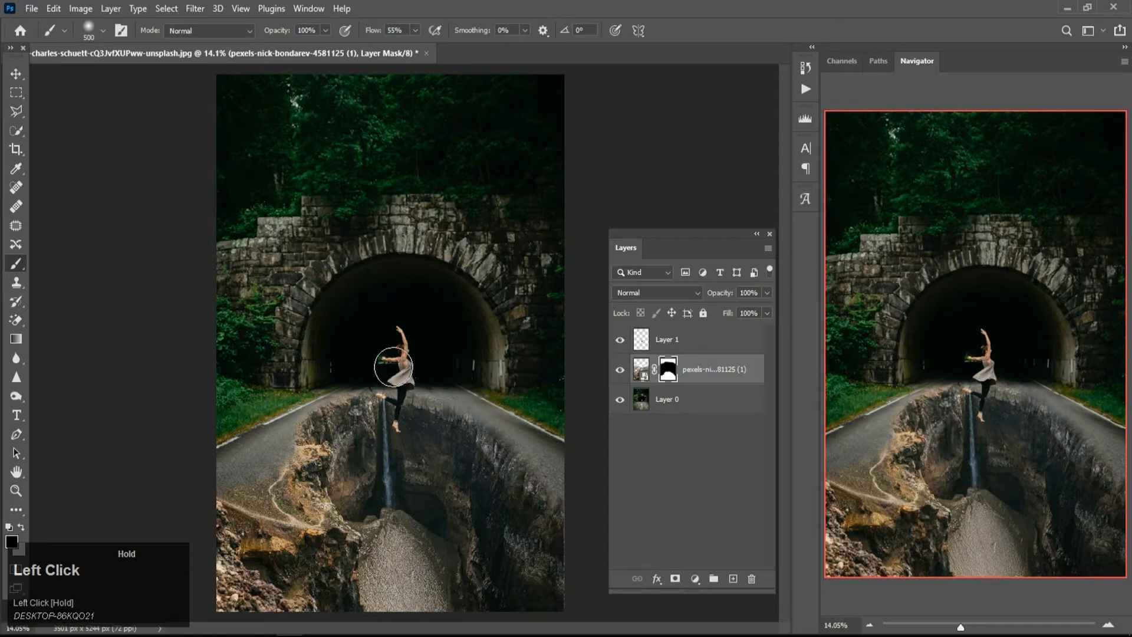
{"action": "left_click_drag", "start_coordinate": [337, 372], "coordinate": [347, 392]}
- Restore the canyon's far rim around the dancer's feet by painting white on the mask with a 175 px brush
{"action": "scroll", "coordinate": [408, 417], "scroll_direction": "up", "scroll_amount": 3, "text": "alt"}
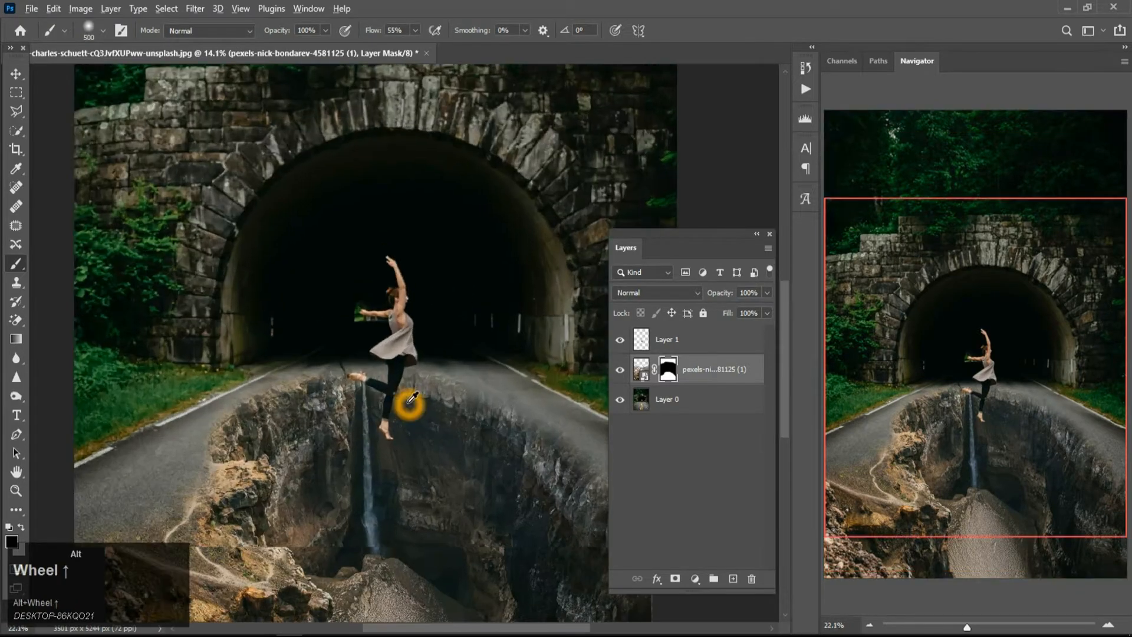
{"action": "scroll", "coordinate": [411, 399], "scroll_direction": "up", "scroll_amount": 1, "text": "alt"}
{"action": "key", "text": "x"}
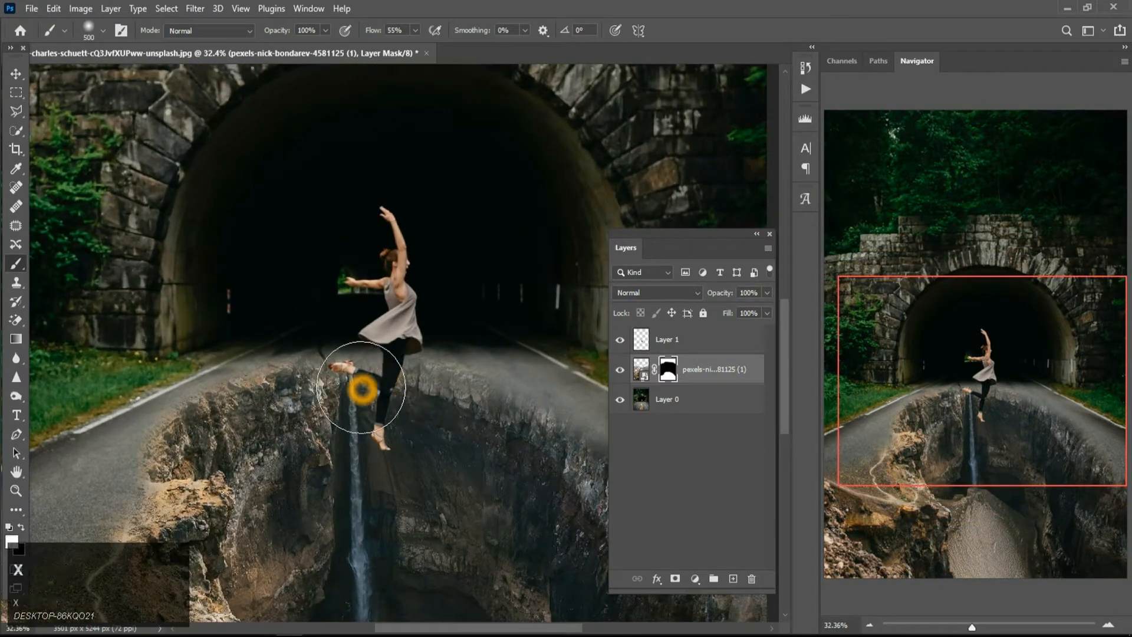
{"action": "key", "text": "bracketleft"}
{"action": "key", "text": "bracketleft"}
{"action": "key", "text": "bracketleft"}
{"action": "key", "text": "bracketleft"}
{"action": "key", "text": "bracketleft"}
{"action": "mouse_move", "coordinate": [361, 391]}
{"action": "left_mouse_down"}
{"action": "mouse_move", "coordinate": [344, 375]}
{"action": "mouse_move", "coordinate": [314, 375]}
{"action": "mouse_move", "coordinate": [330, 379]}
{"action": "mouse_move", "coordinate": [327, 362]}
{"action": "mouse_move", "coordinate": [336, 381]}
{"action": "mouse_move", "coordinate": [352, 362]}
{"action": "mouse_move", "coordinate": [370, 382]}
{"action": "left_mouse_up"}
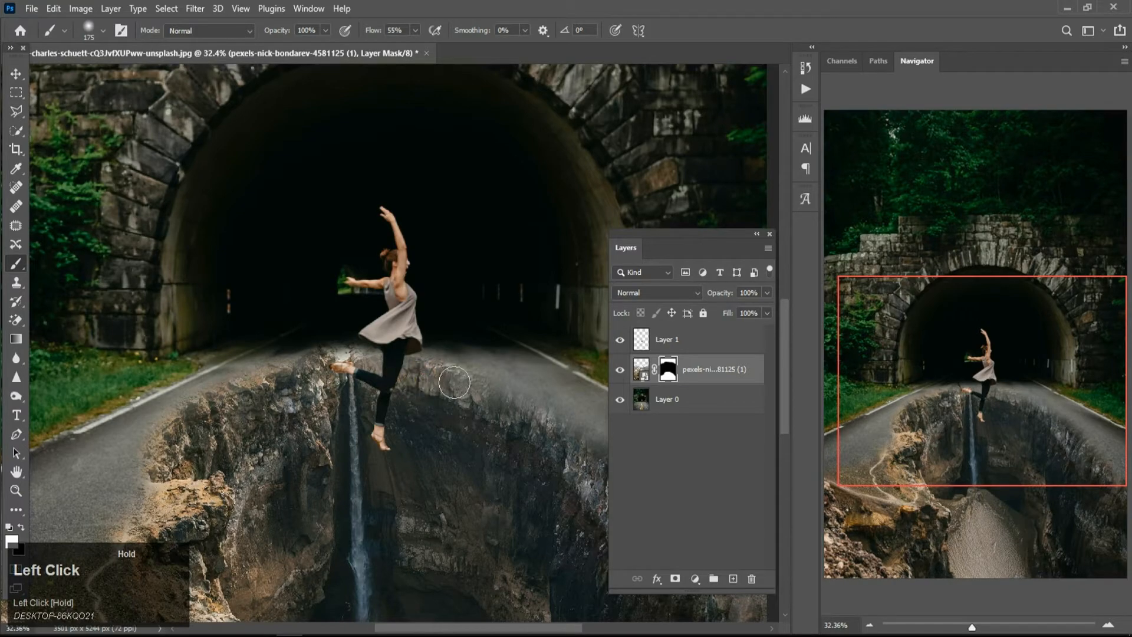
{"action": "mouse_move", "coordinate": [492, 414]}
{"action": "left_mouse_down"}
{"action": "mouse_move", "coordinate": [538, 437]}
{"action": "mouse_move", "coordinate": [459, 404]}
{"action": "left_mouse_up"}
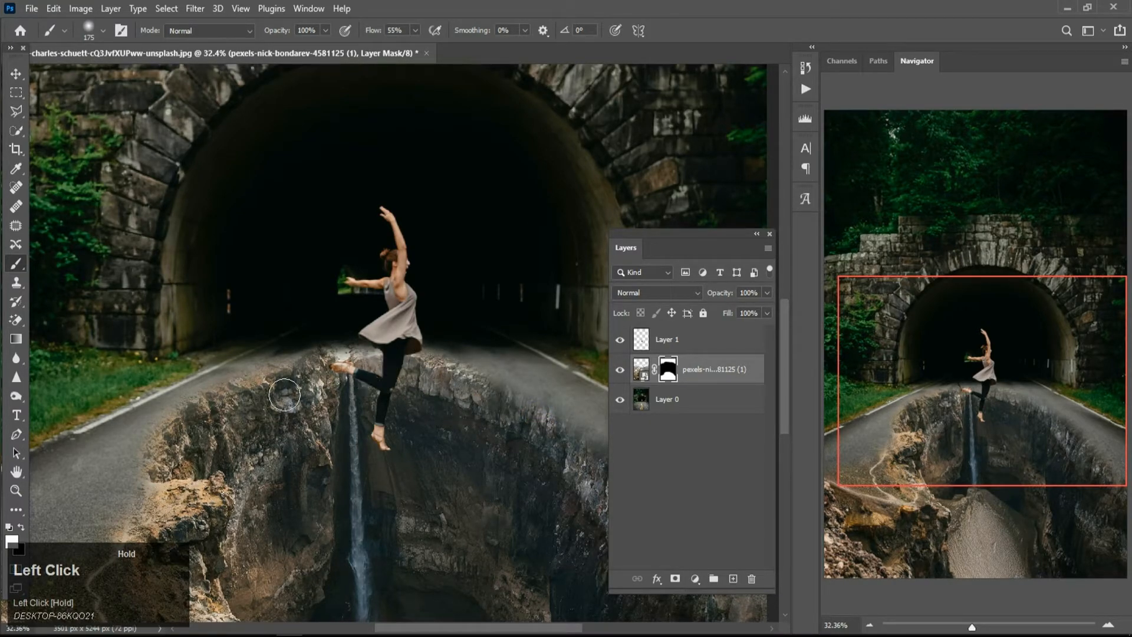
{"action": "scroll", "coordinate": [280, 412], "scroll_direction": "down", "scroll_amount": 3}
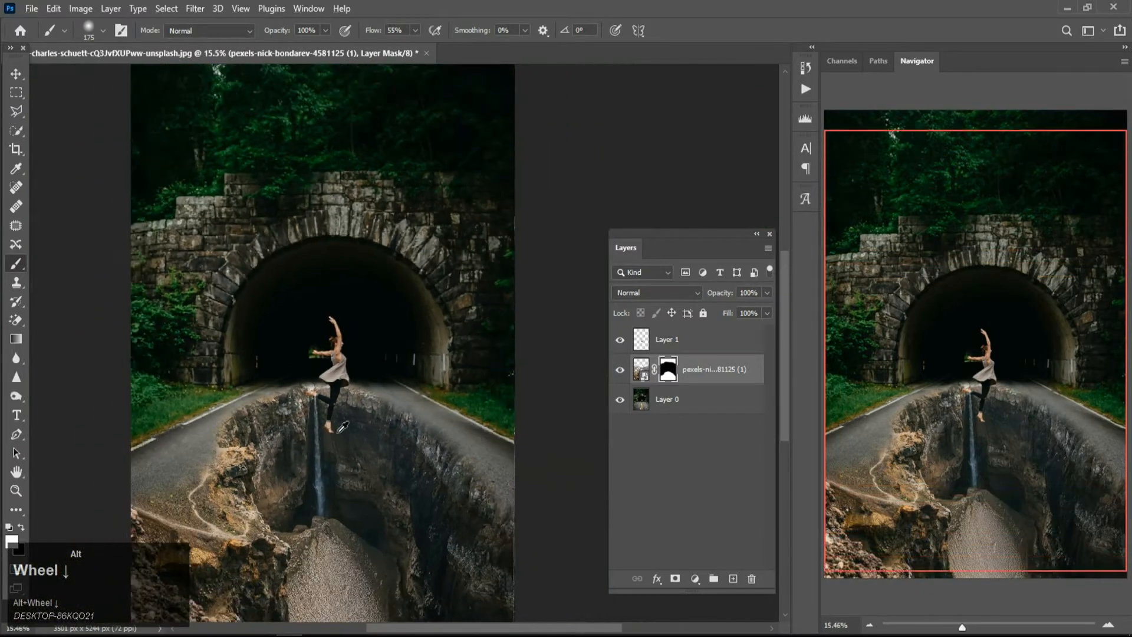
- Paint black on the canyon layer's mask to clean the rim along the right-hand road, enlarging the brush to 250 px
{"action": "scroll", "coordinate": [342, 425], "scroll_direction": "up", "scroll_amount": 4}
{"action": "mouse_move", "coordinate": [256, 402]}
{"action": "left_mouse_down"}
{"action": "mouse_move", "coordinate": [383, 398]}
{"action": "mouse_move", "coordinate": [416, 414]}
{"action": "mouse_move", "coordinate": [433, 407]}
{"action": "mouse_move", "coordinate": [425, 428]}
{"action": "mouse_move", "coordinate": [452, 432]}
{"action": "left_mouse_up"}
{"action": "key", "text": "x"}
{"action": "key", "text": "ctrl+z"}
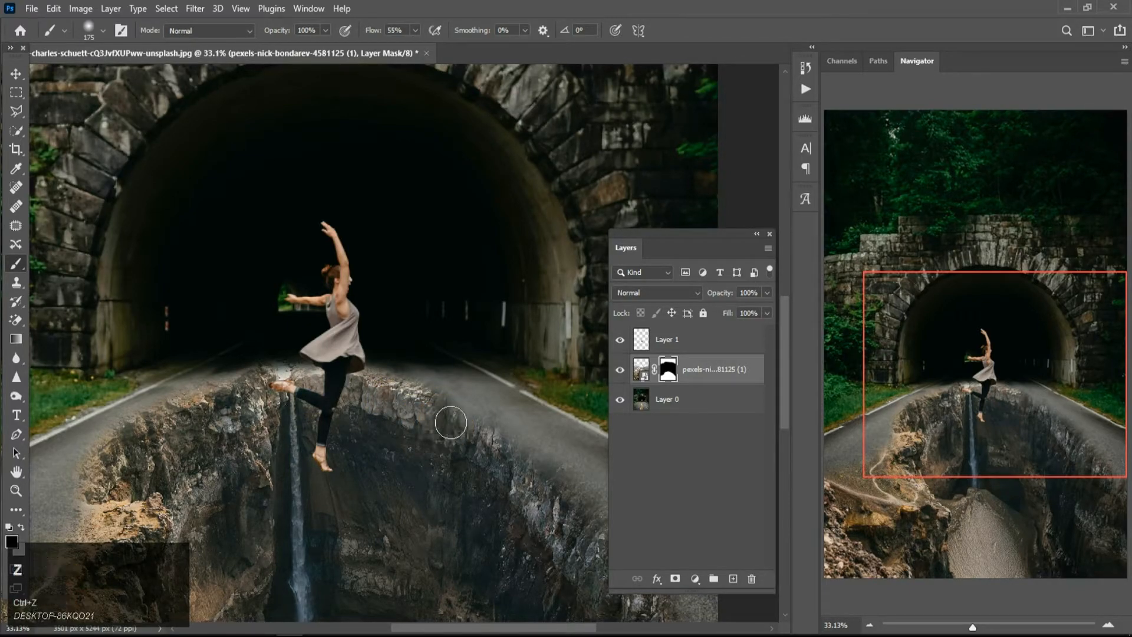
{"action": "mouse_move", "coordinate": [435, 382]}
{"action": "left_mouse_down"}
{"action": "mouse_move", "coordinate": [536, 417]}
{"action": "mouse_move", "coordinate": [582, 449]}
{"action": "mouse_move", "coordinate": [496, 405]}
{"action": "mouse_move", "coordinate": [586, 470]}
{"action": "mouse_move", "coordinate": [599, 447]}
{"action": "left_mouse_up"}
{"action": "key", "text": "bracketright"}
{"action": "key", "text": "bracketright"}
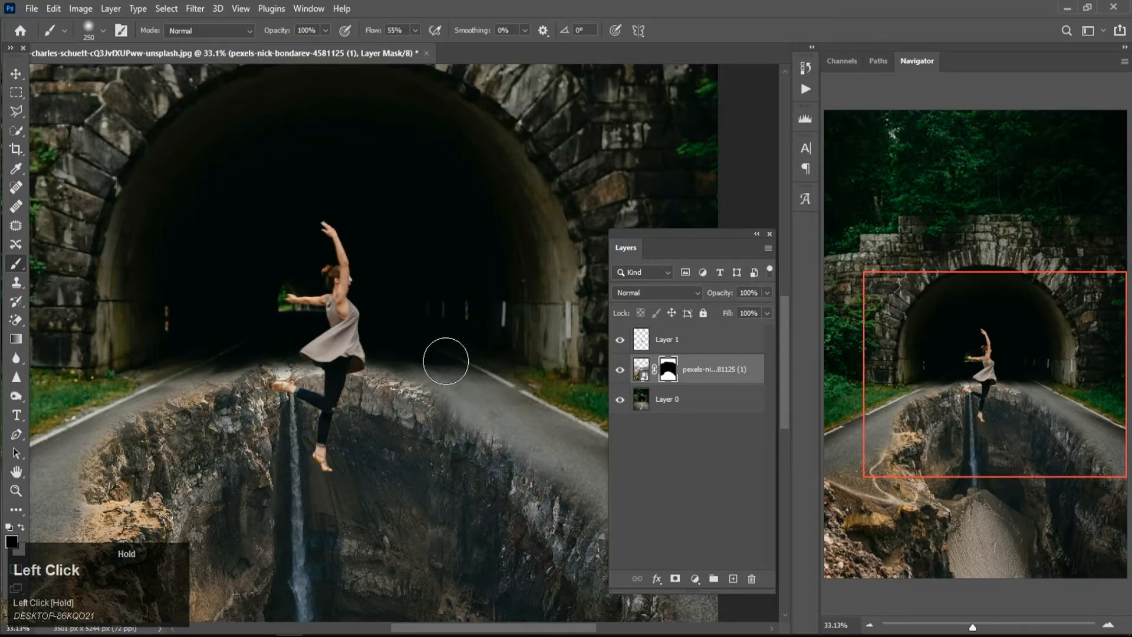
{"action": "scroll", "coordinate": [478, 463], "scroll_direction": "down", "scroll_amount": 5}
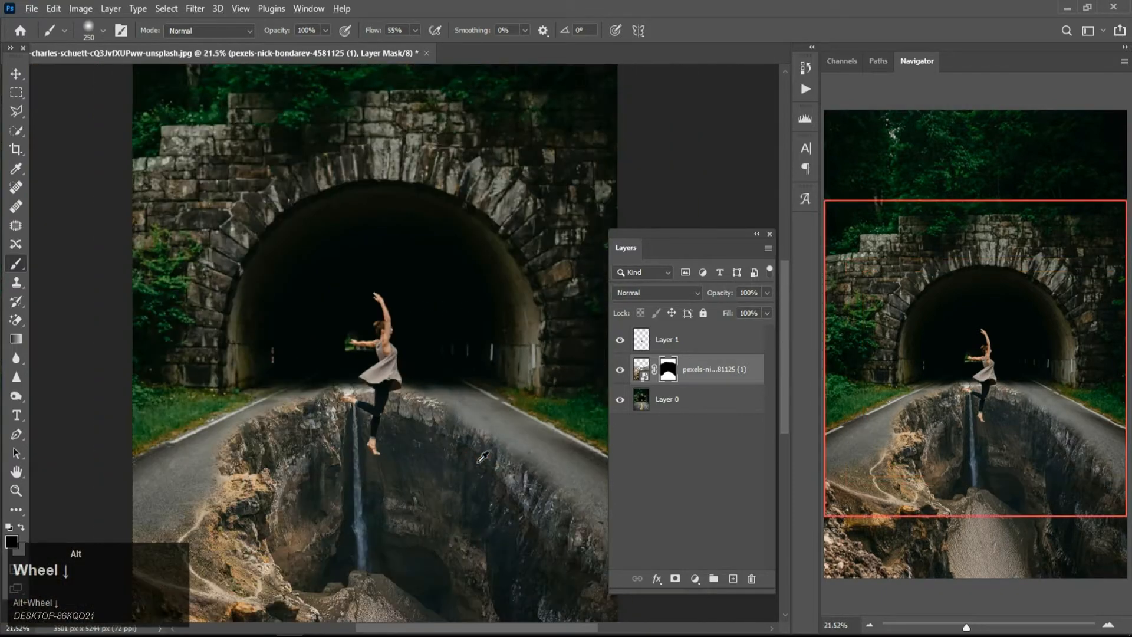
{"action": "scroll", "coordinate": [478, 463], "scroll_direction": "down", "scroll_amount": 1}
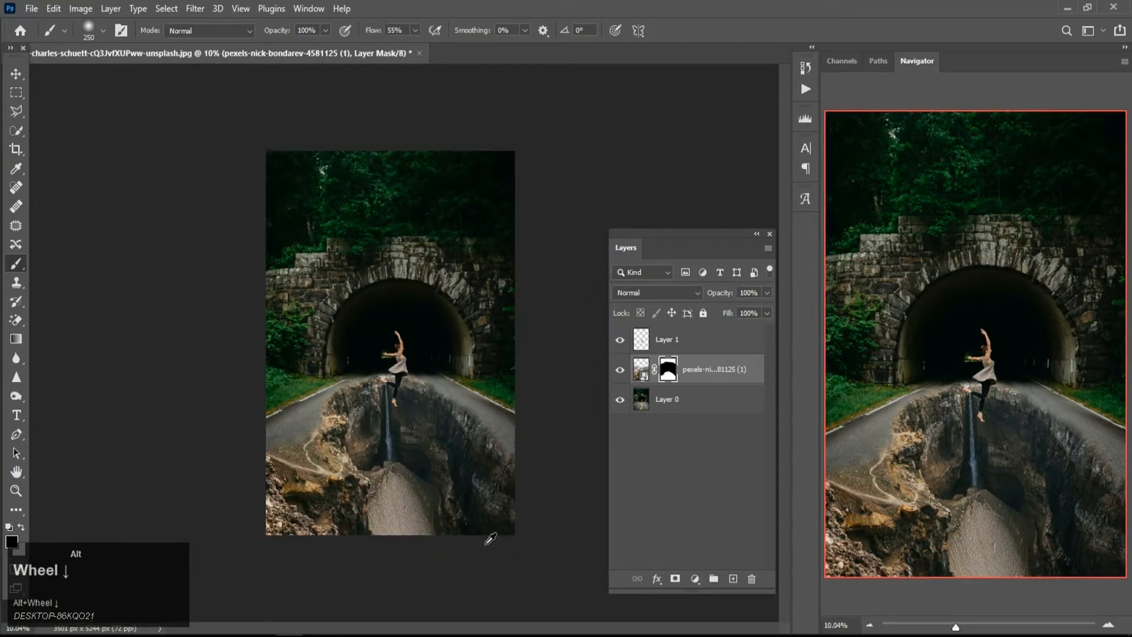
- Paint white on the mask with a 500 px brush to restore rock along the right-hand cliff and the lower-left rocks
{"action": "scroll", "coordinate": [529, 537], "scroll_direction": "up", "scroll_amount": 2}
{"action": "key", "text": "x"}
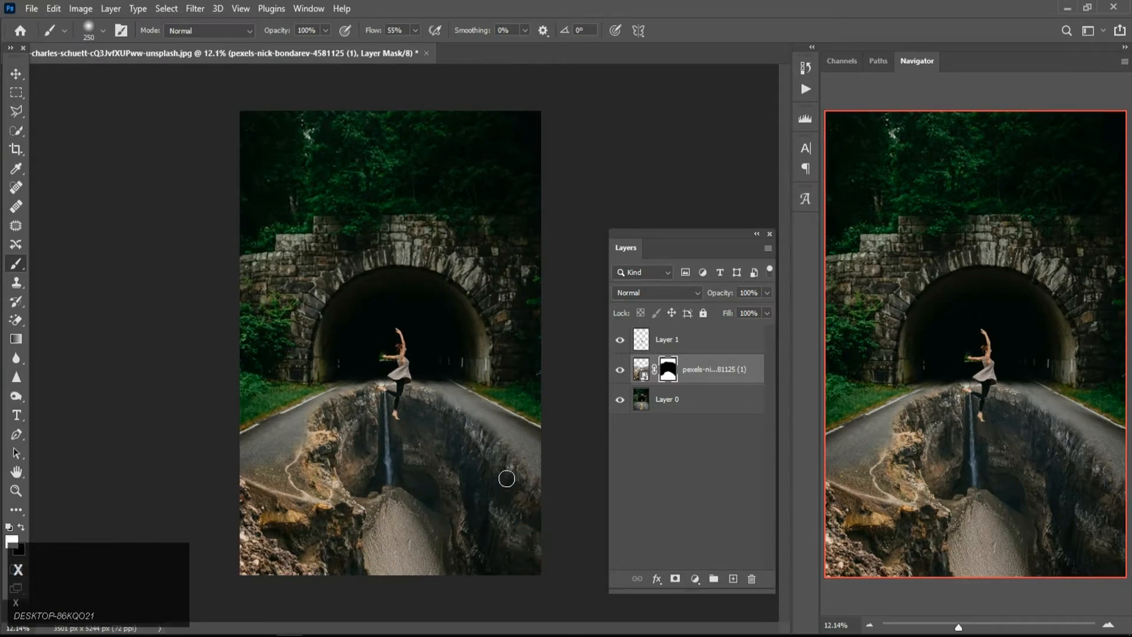
{"action": "key", "text": "bracketright"}
{"action": "key", "text": "bracketright"}
{"action": "left_click_drag", "start_coordinate": [493, 470], "coordinate": [518, 483]}
{"action": "left_click_drag", "start_coordinate": [461, 441], "coordinate": [431, 422]}
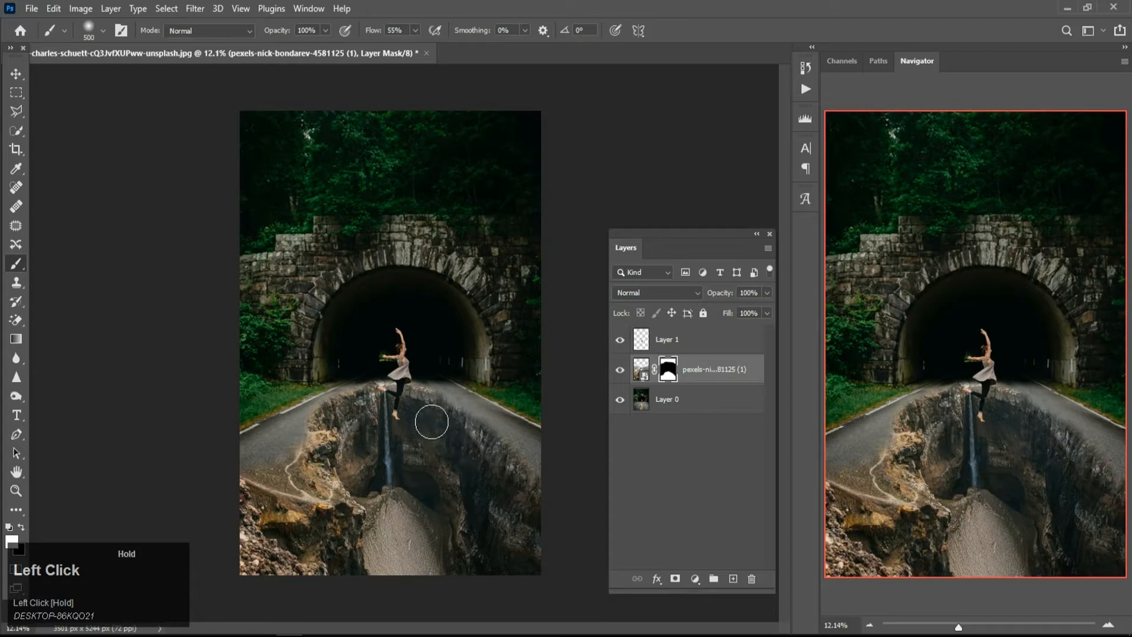
{"action": "mouse_move", "coordinate": [401, 516]}
{"action": "left_mouse_down"}
{"action": "mouse_move", "coordinate": [275, 519]}
{"action": "mouse_move", "coordinate": [248, 493]}
{"action": "mouse_move", "coordinate": [316, 466]}
{"action": "mouse_move", "coordinate": [332, 430]}
{"action": "mouse_move", "coordinate": [279, 504]}
{"action": "mouse_move", "coordinate": [253, 484]}
{"action": "left_mouse_up"}
- Paint black on the mask to bring back the asphalt along the left-hand road beside the canyon rim
{"action": "key", "text": "x"}
{"action": "left_click_drag", "start_coordinate": [262, 401], "coordinate": [252, 416]}
{"action": "mouse_move", "coordinate": [325, 373]}
{"action": "left_mouse_down"}
{"action": "mouse_move", "coordinate": [339, 361]}
{"action": "mouse_move", "coordinate": [294, 423]}
{"action": "left_mouse_up"}
{"action": "scroll", "coordinate": [390, 452], "scroll_direction": "down", "scroll_amount": 3}
{"action": "scroll", "coordinate": [411, 348], "scroll_direction": "up", "scroll_amount": 4}
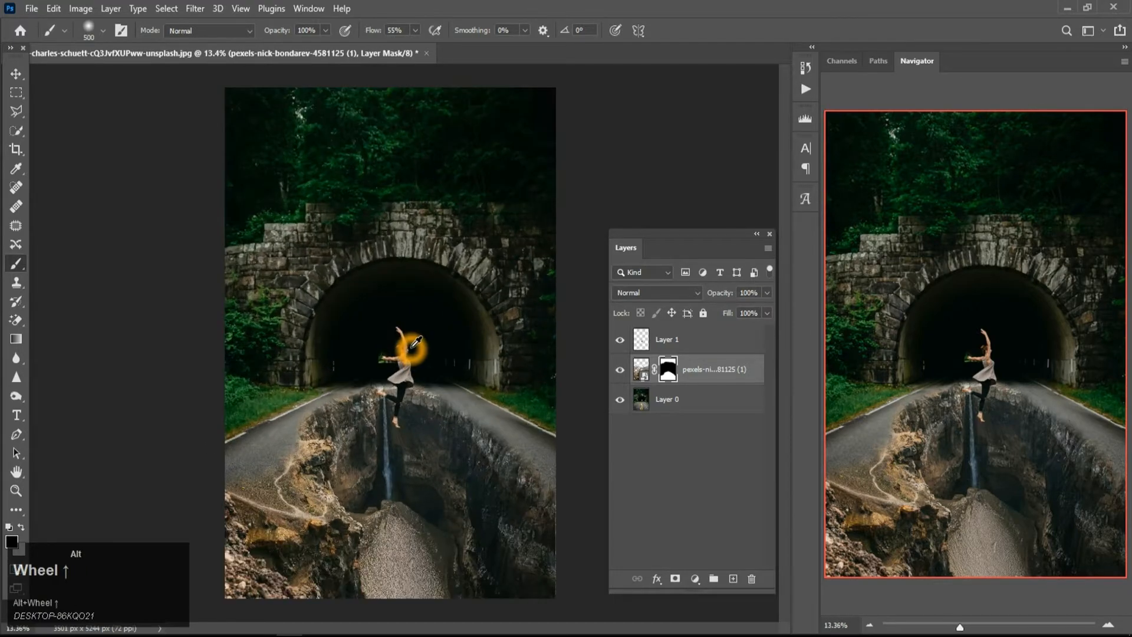
{"action": "scroll", "coordinate": [415, 342], "scroll_direction": "up", "scroll_amount": 3}
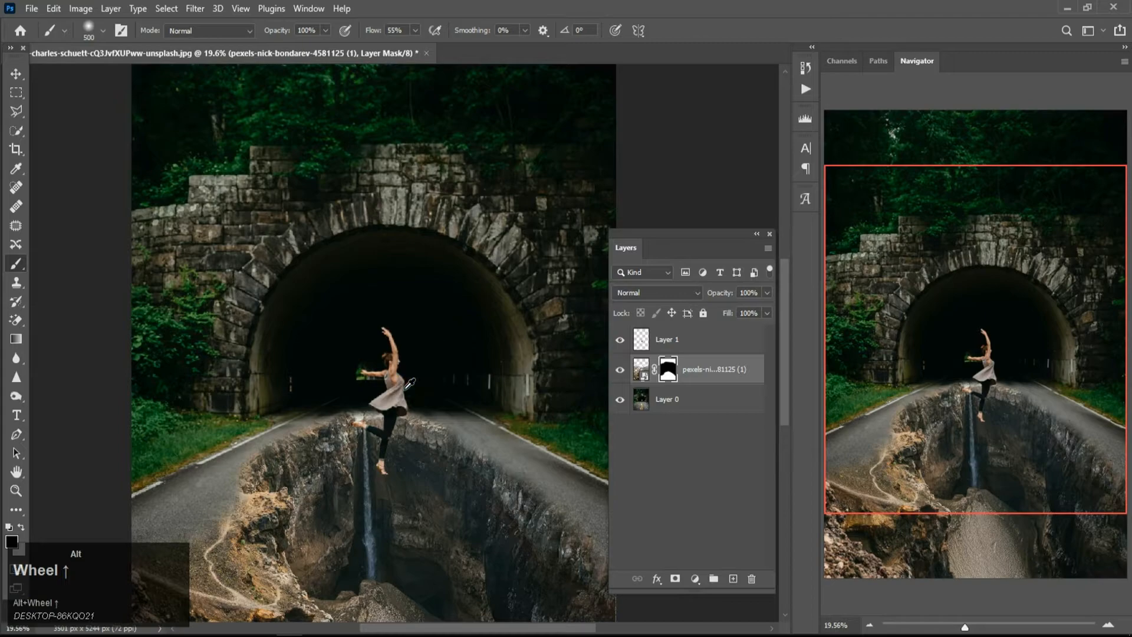
{"action": "scroll", "coordinate": [410, 383], "scroll_direction": "up", "scroll_amount": 1}
{"action": "scroll", "coordinate": [409, 383], "scroll_direction": "down", "scroll_amount": 6}
{"action": "scroll", "coordinate": [407, 387], "scroll_direction": "down", "scroll_amount": 1}
{"action": "scroll", "coordinate": [405, 380], "scroll_direction": "up", "scroll_amount": 8}
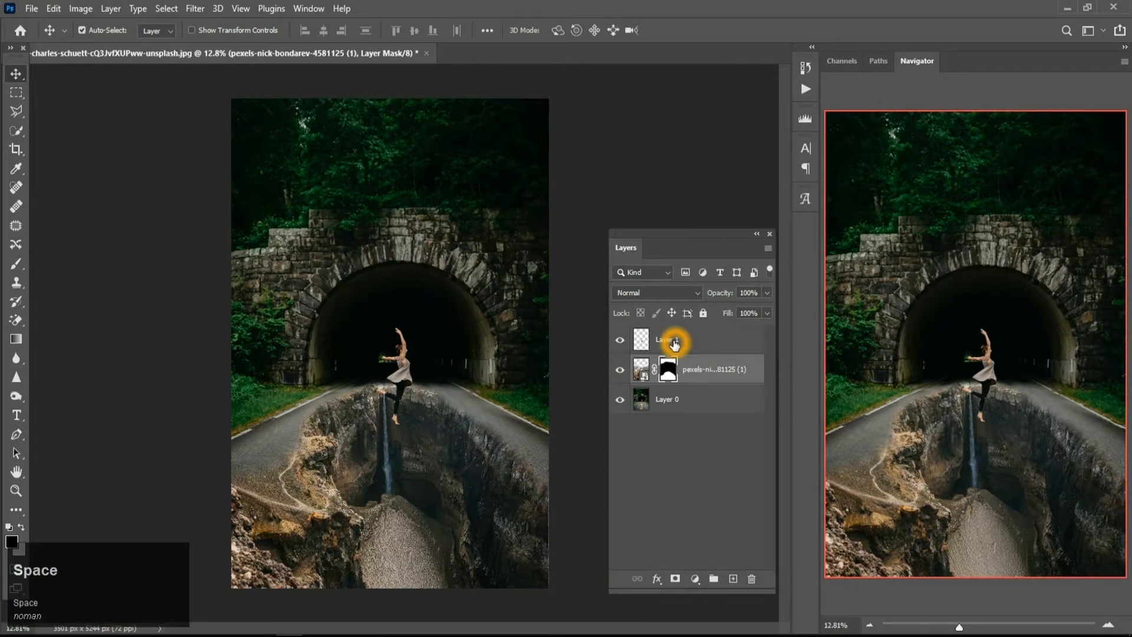
- Add a Hue/Saturation adjustment above the canyon layer and clip it to that layer
{"action": "left_click", "coordinate": [674, 340]}
{"action": "left_click", "coordinate": [680, 382]}
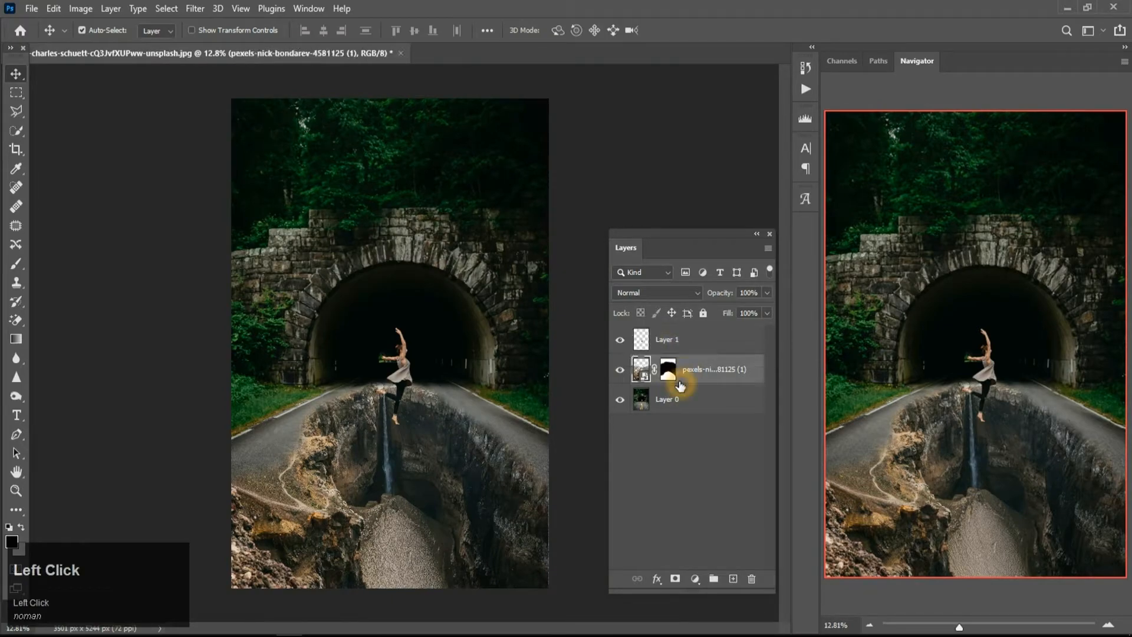
{"action": "scroll", "coordinate": [450, 480], "scroll_direction": "up", "scroll_amount": 2}
{"action": "left_click", "coordinate": [619, 399]}
{"action": "left_click", "coordinate": [619, 399]}
{"action": "left_click", "coordinate": [695, 578]}
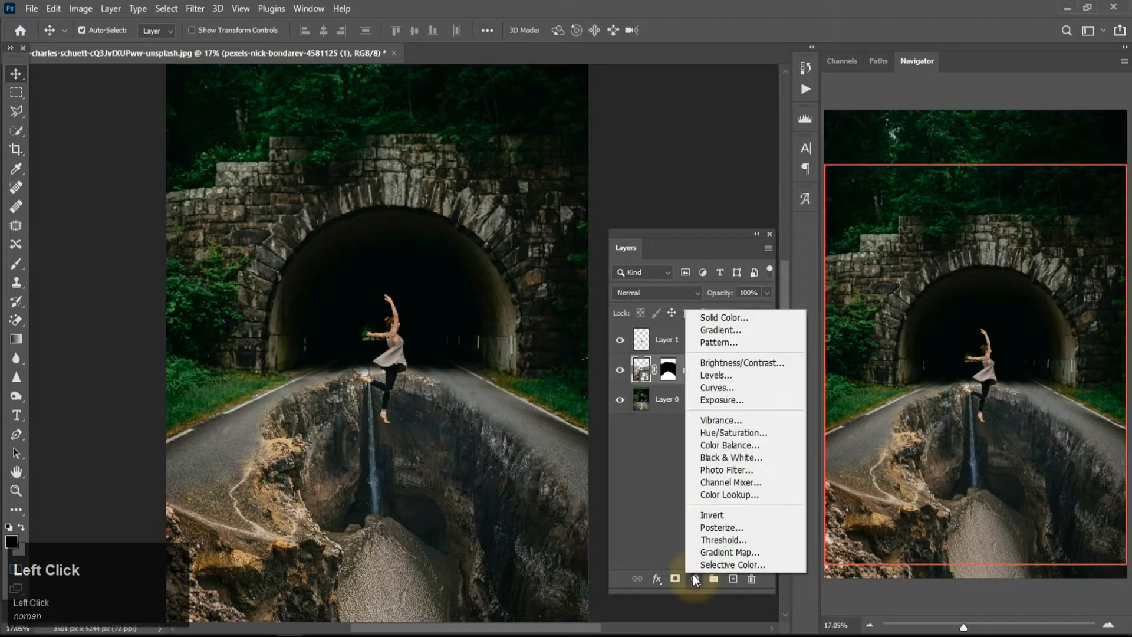
{"action": "left_click", "coordinate": [774, 433]}
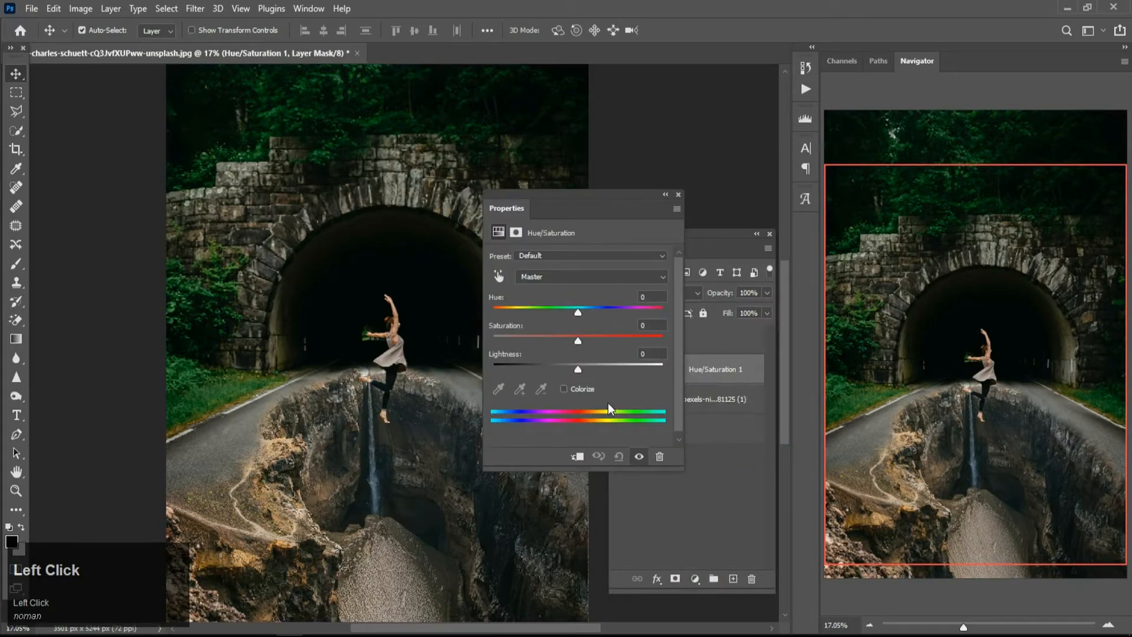
{"action": "left_click", "coordinate": [577, 456]}
{"action": "left_click_drag", "start_coordinate": [589, 214], "coordinate": [590, 71]}
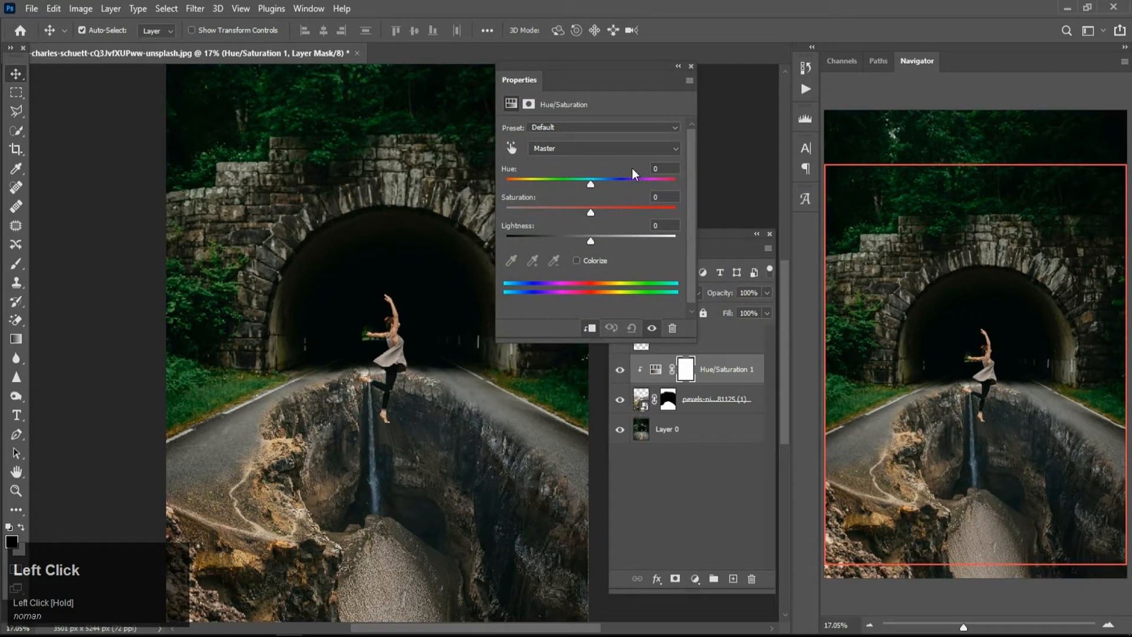
- Desaturate the canyon by setting the clipped adjustment's saturation to -65
{"action": "left_click_drag", "start_coordinate": [590, 212], "coordinate": [539, 217]}
{"action": "key", "text": "space"}
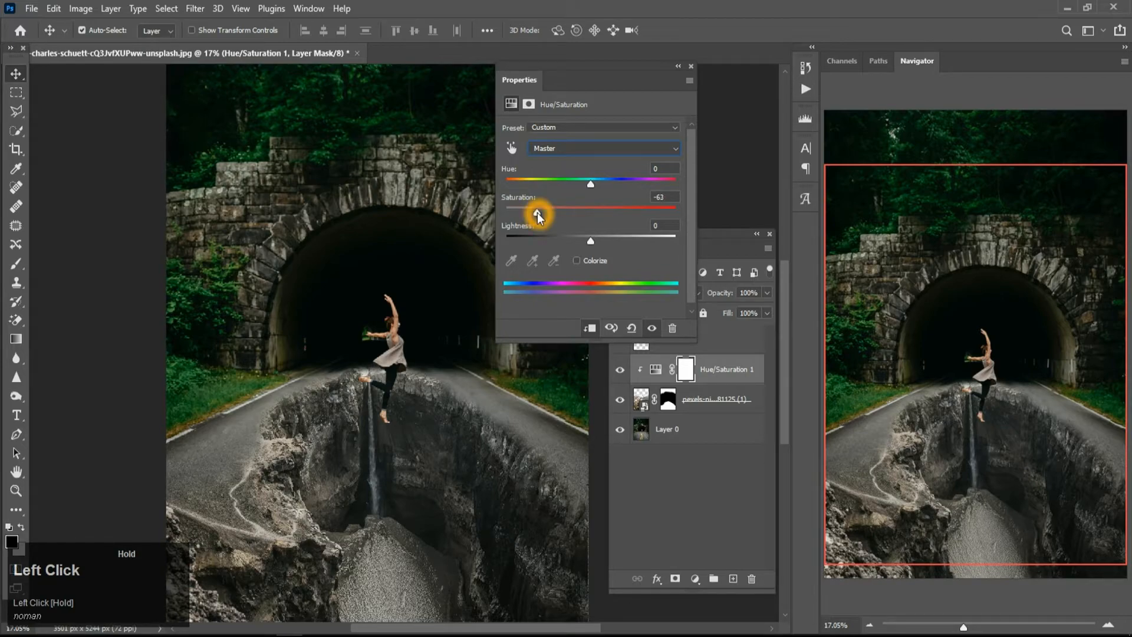
{"action": "key", "text": "space"}
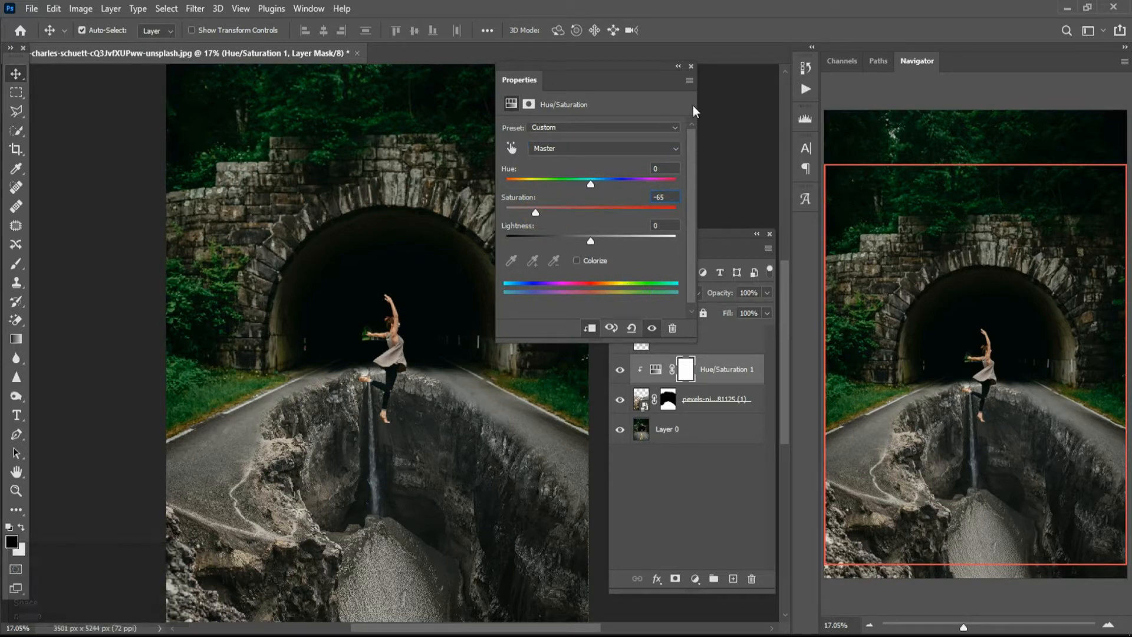
{"action": "left_click", "coordinate": [691, 67]}
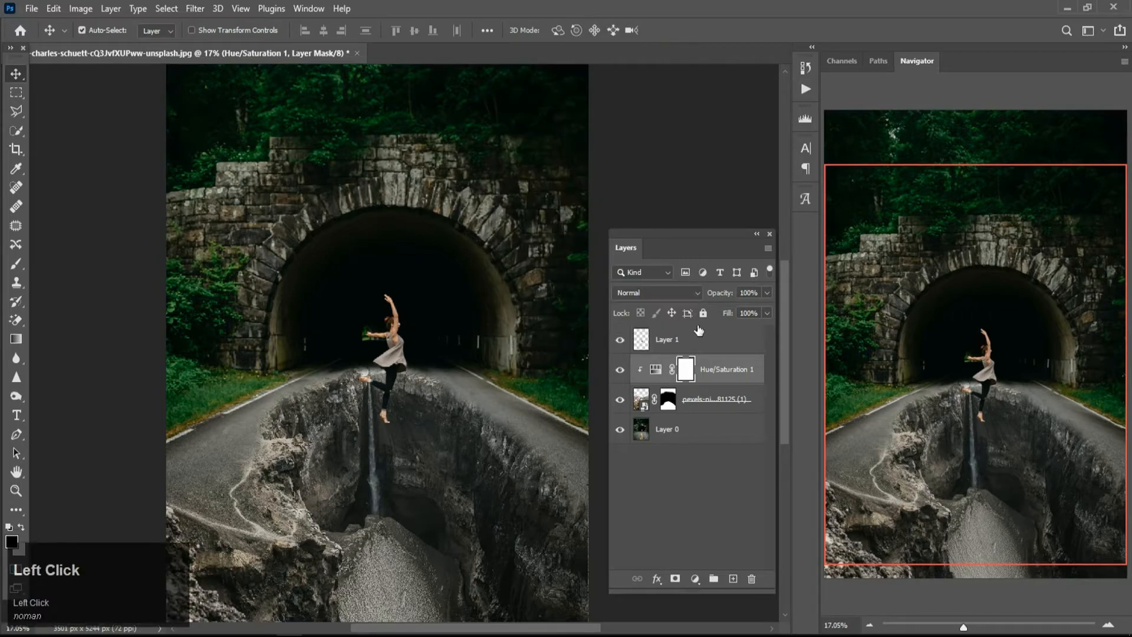
{"action": "key", "text": "space"}
- Paint black on the Hue/Saturation mask with a 700 px brush to restore color at the top of the gravel mound and the waterfall's base
{"action": "left_click", "coordinate": [17, 268]}
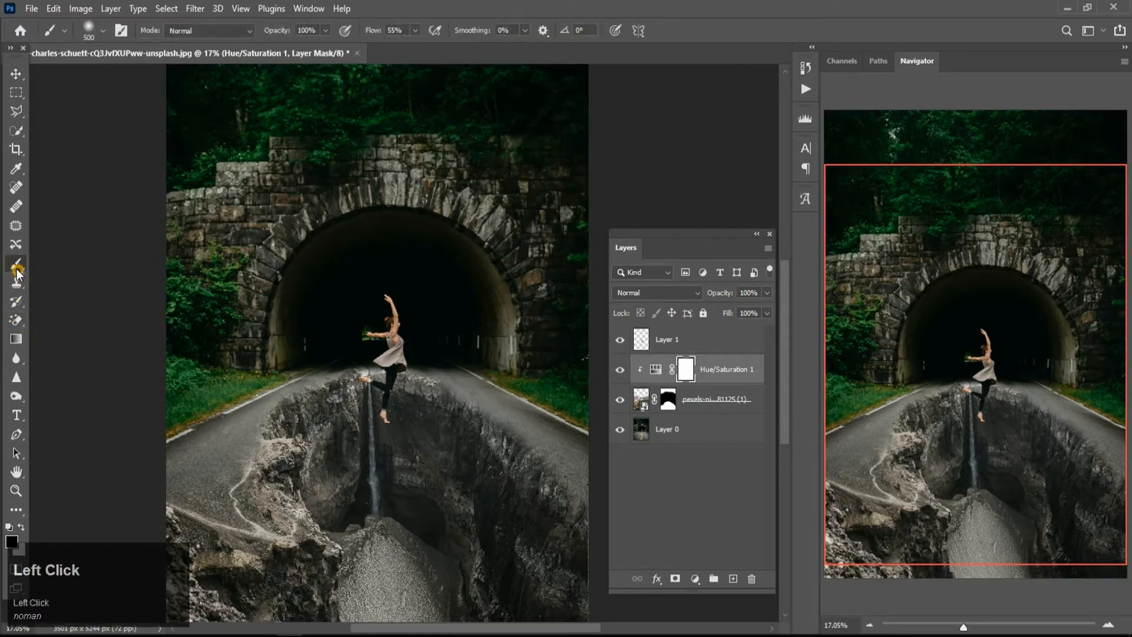
{"action": "left_click", "coordinate": [11, 541]}
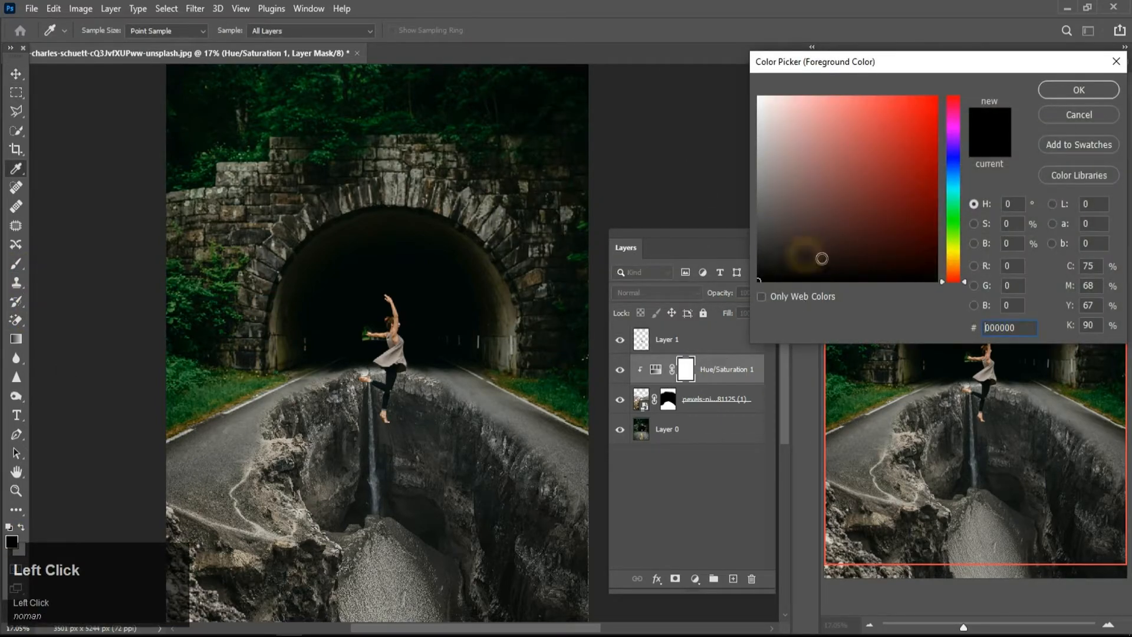
{"action": "left_click", "coordinate": [1076, 91]}
{"action": "scroll", "coordinate": [442, 568], "scroll_direction": "down", "scroll_amount": 3}
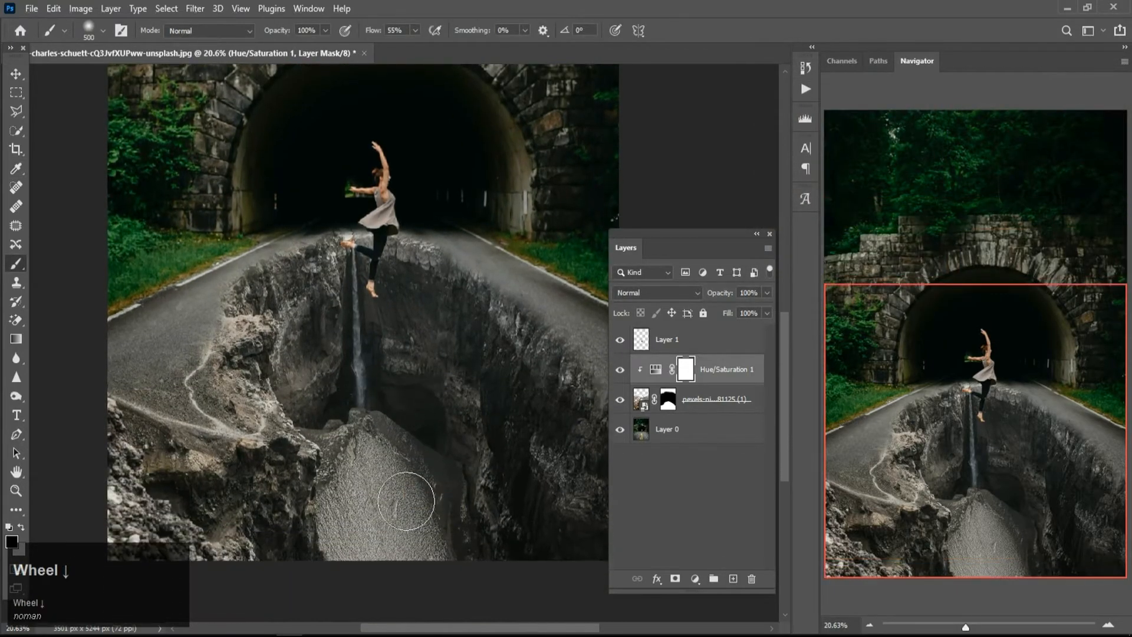
{"action": "key", "text": "bracketright"}
{"action": "key", "text": "bracketright"}
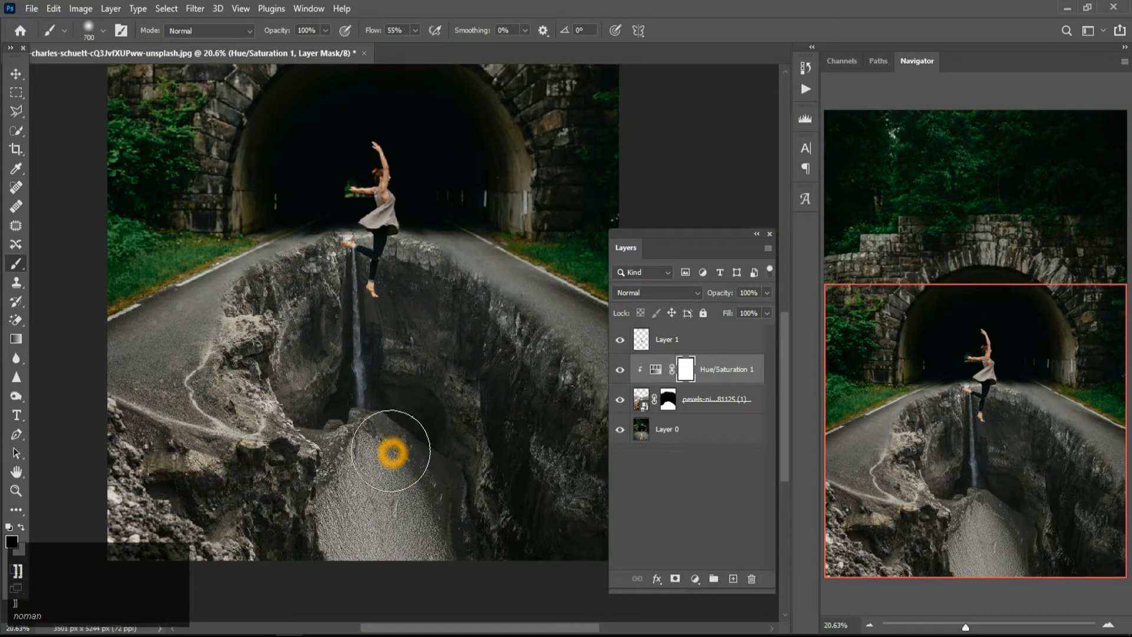
{"action": "mouse_move", "coordinate": [366, 458]}
{"action": "left_mouse_down"}
{"action": "mouse_move", "coordinate": [420, 516]}
{"action": "mouse_move", "coordinate": [361, 483]}
{"action": "mouse_move", "coordinate": [343, 433]}
{"action": "mouse_move", "coordinate": [403, 461]}
{"action": "mouse_move", "coordinate": [423, 485]}
{"action": "mouse_move", "coordinate": [423, 460]}
{"action": "mouse_move", "coordinate": [386, 449]}
{"action": "left_mouse_up"}
{"action": "left_click", "coordinate": [357, 394]}
- Reduce the brush to 400 px and paint black on the Hue/Saturation mask over the waterfall's base and the lower gravel mound
{"action": "key", "text": "bracketleft"}
{"action": "key", "text": "bracketleft"}
{"action": "key", "text": "bracketleft"}
{"action": "mouse_move", "coordinate": [363, 386]}
{"action": "left_mouse_down"}
{"action": "mouse_move", "coordinate": [367, 426]}
{"action": "mouse_move", "coordinate": [402, 417]}
{"action": "mouse_move", "coordinate": [416, 433]}
{"action": "mouse_move", "coordinate": [351, 431]}
{"action": "left_mouse_up"}
{"action": "mouse_move", "coordinate": [331, 489]}
{"action": "left_mouse_down"}
{"action": "mouse_move", "coordinate": [409, 531]}
{"action": "mouse_move", "coordinate": [451, 528]}
{"action": "left_mouse_up"}
{"action": "left_click_drag", "start_coordinate": [362, 515], "coordinate": [341, 544]}
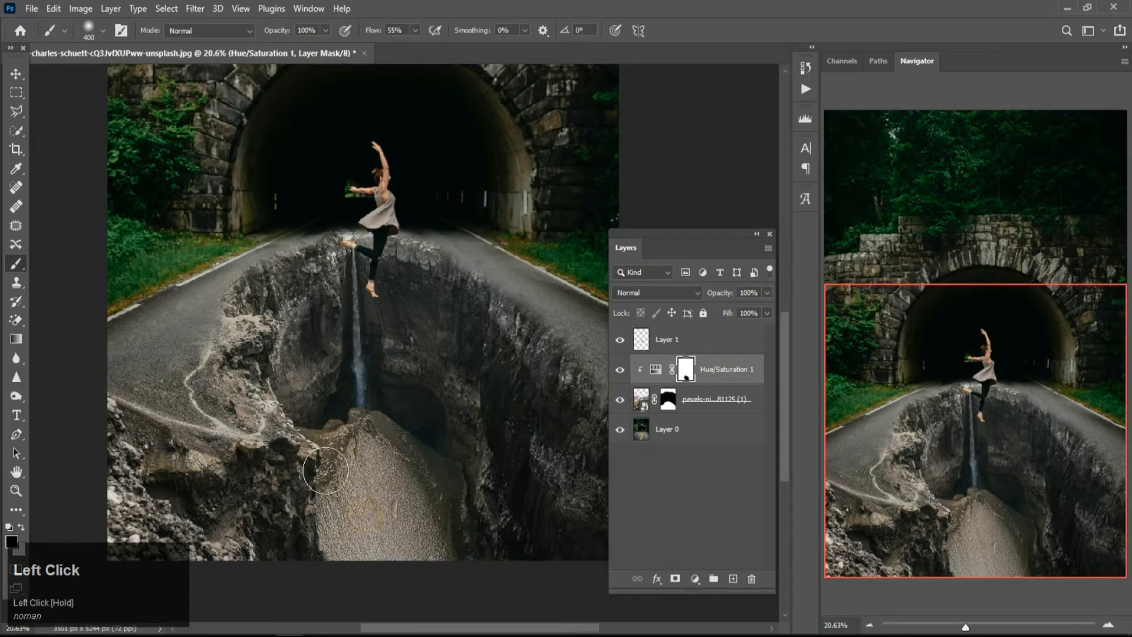
- Restore more color across the gravel mound's center and right edge by painting black on the Hue/Saturation mask
{"action": "scroll", "coordinate": [326, 471], "scroll_direction": "down", "scroll_amount": 2, "text": "alt"}
{"action": "scroll", "coordinate": [437, 488], "scroll_direction": "up", "scroll_amount": 2, "text": "alt"}
{"action": "left_click_drag", "start_coordinate": [389, 484], "coordinate": [364, 476]}
{"action": "mouse_move", "coordinate": [422, 501]}
{"action": "left_mouse_down"}
{"action": "mouse_move", "coordinate": [409, 468]}
{"action": "mouse_move", "coordinate": [465, 526]}
{"action": "mouse_move", "coordinate": [450, 477]}
{"action": "left_mouse_up"}
{"action": "scroll", "coordinate": [390, 496], "scroll_direction": "down", "scroll_amount": 5, "text": "alt"}
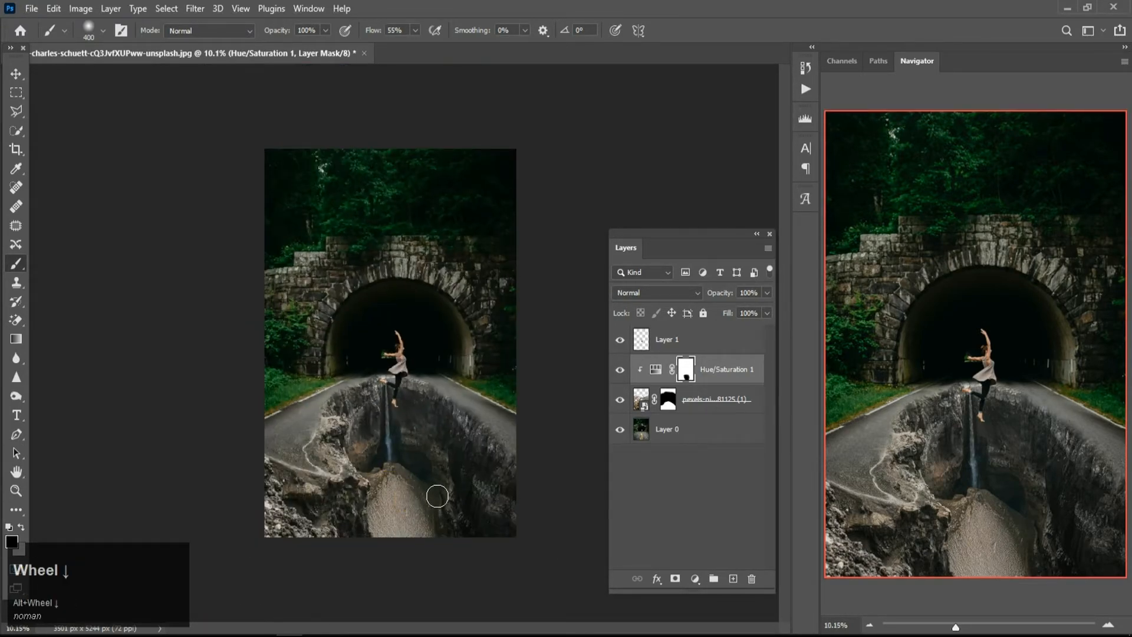
{"action": "scroll", "coordinate": [442, 474], "scroll_direction": "up", "scroll_amount": 3, "text": "alt"}
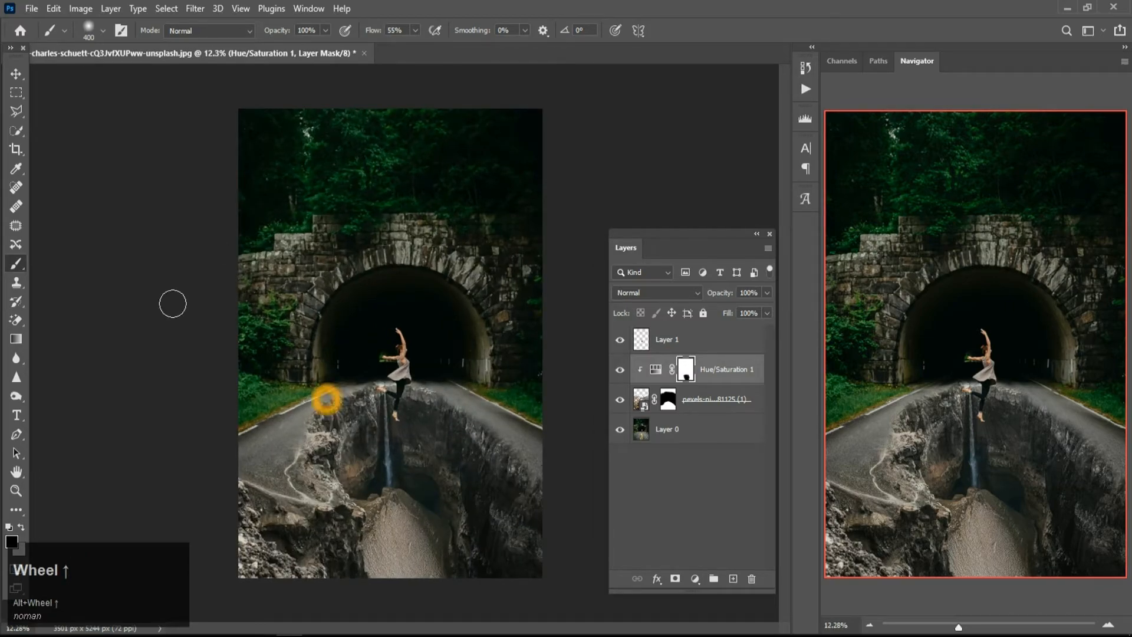
- Add a Brightness/Contrast adjustment above the dancer layer with brightness 11 and contrast 23
{"action": "left_click", "coordinate": [16, 74]}
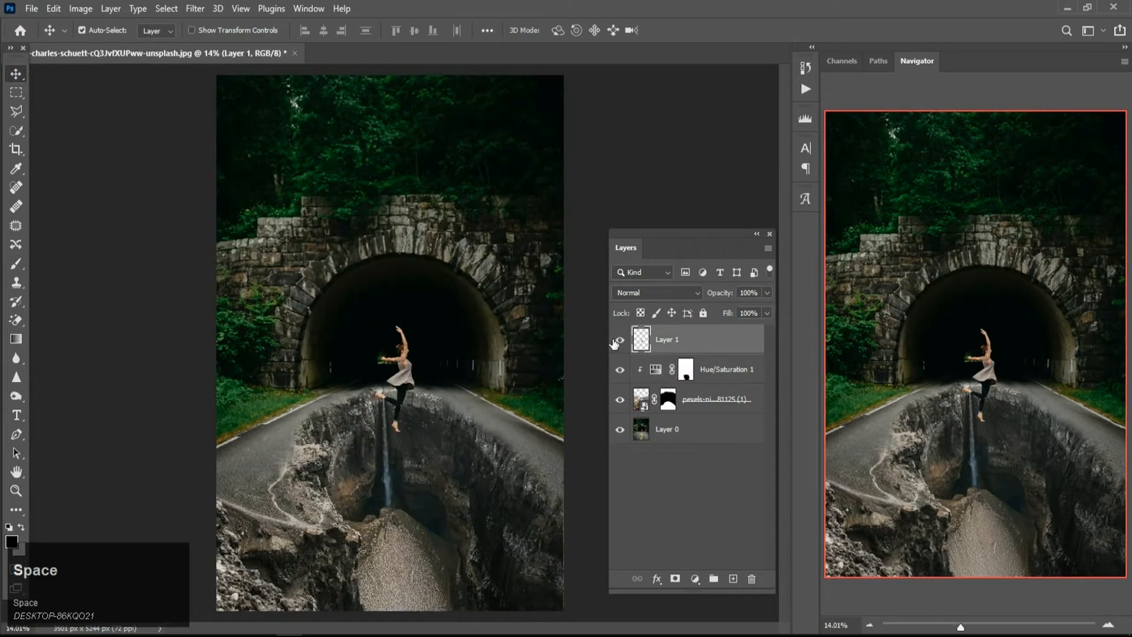
{"action": "left_click", "coordinate": [618, 341]}
{"action": "left_click", "coordinate": [619, 340]}
{"action": "left_click", "coordinate": [619, 341]}
{"action": "left_click", "coordinate": [619, 340]}
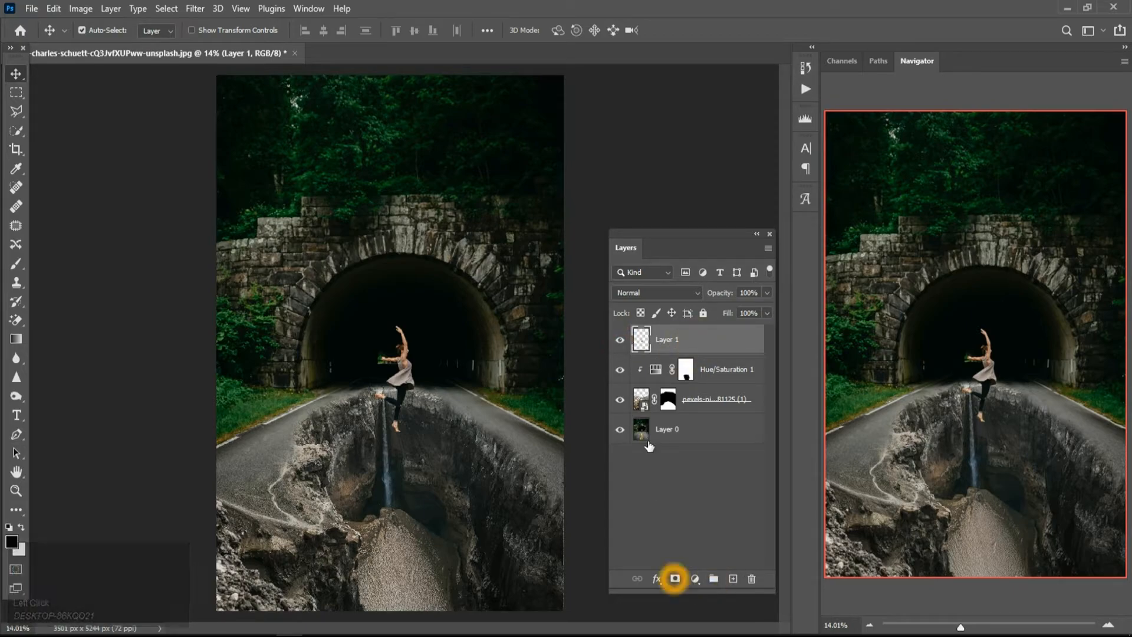
{"action": "left_click", "coordinate": [694, 580]}
{"action": "left_click", "coordinate": [766, 364]}
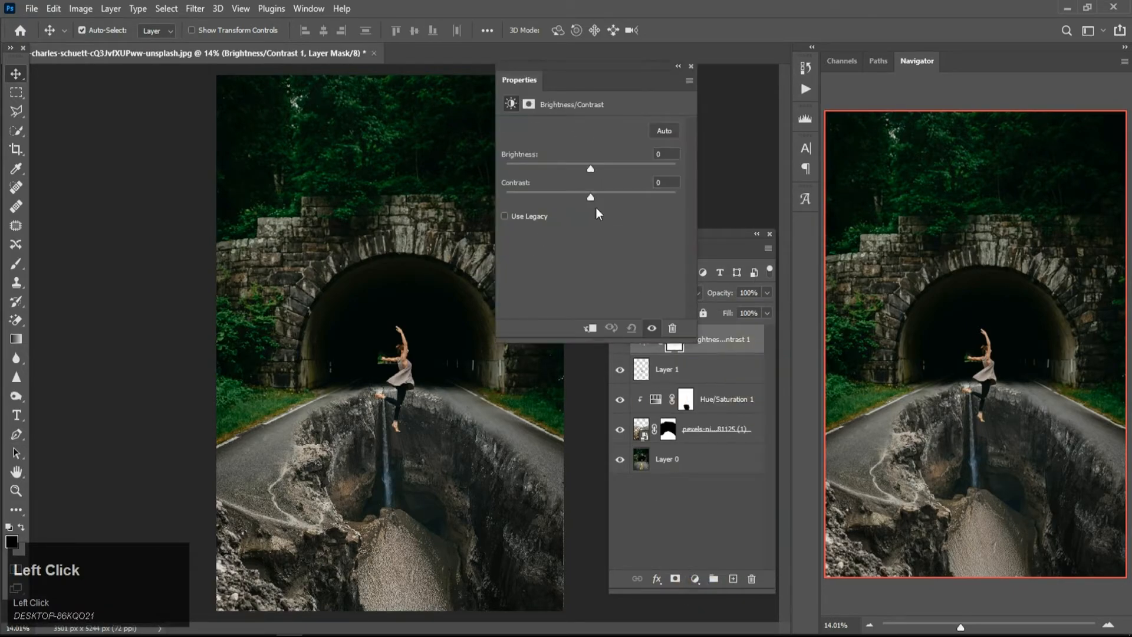
{"action": "left_click_drag", "start_coordinate": [591, 199], "coordinate": [597, 170]}
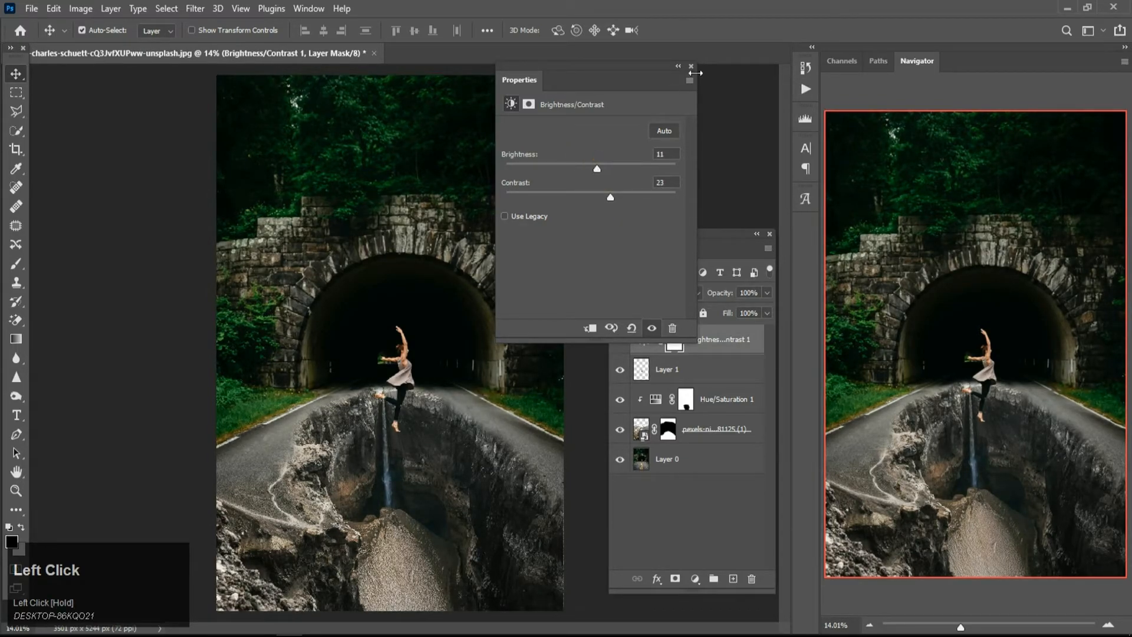
{"action": "left_click", "coordinate": [690, 67]}
- Add a second Hue/Saturation adjustment at the top of the layer stack with saturation +14
{"action": "left_click", "coordinate": [696, 579]}
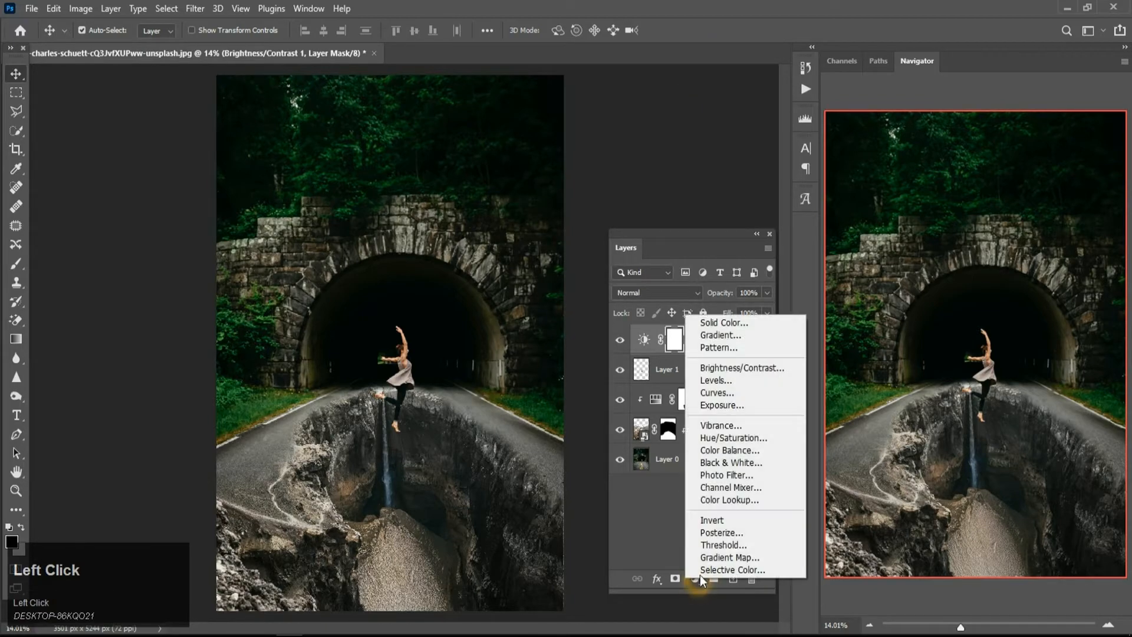
{"action": "left_click", "coordinate": [749, 447]}
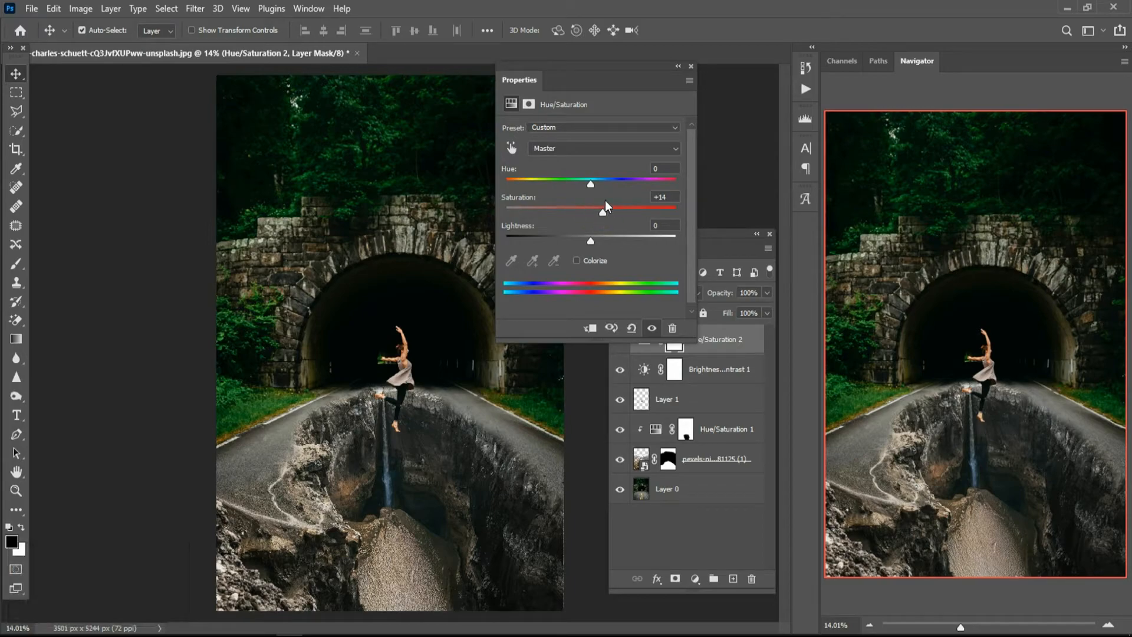
{"action": "left_click_drag", "start_coordinate": [602, 211], "coordinate": [600, 212]}
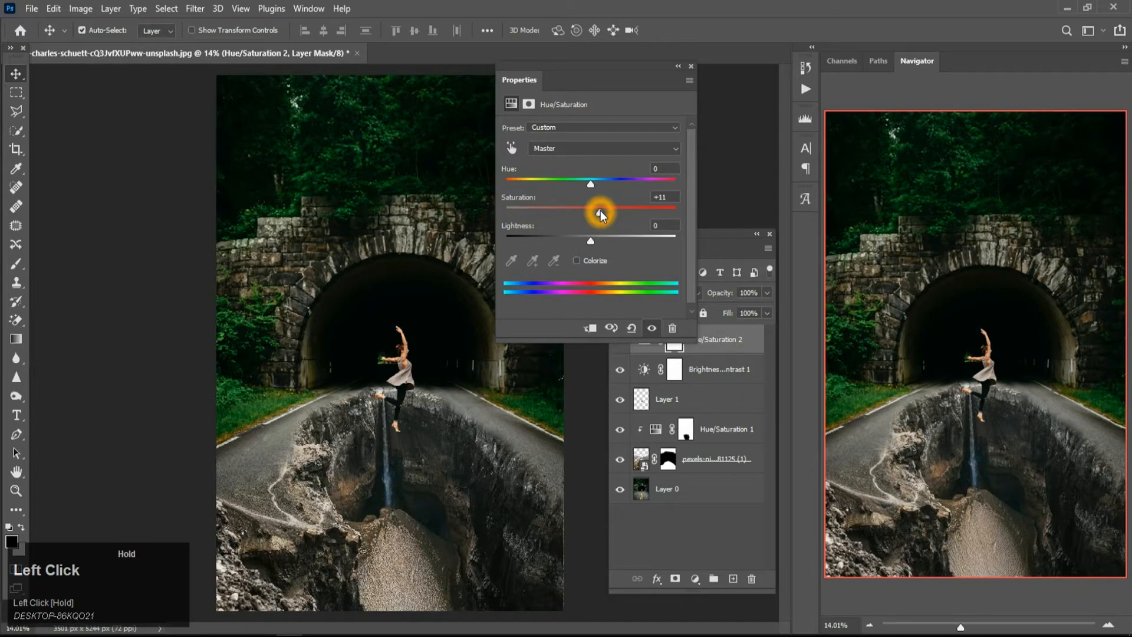
{"action": "left_click_drag", "start_coordinate": [601, 211], "coordinate": [595, 211]}
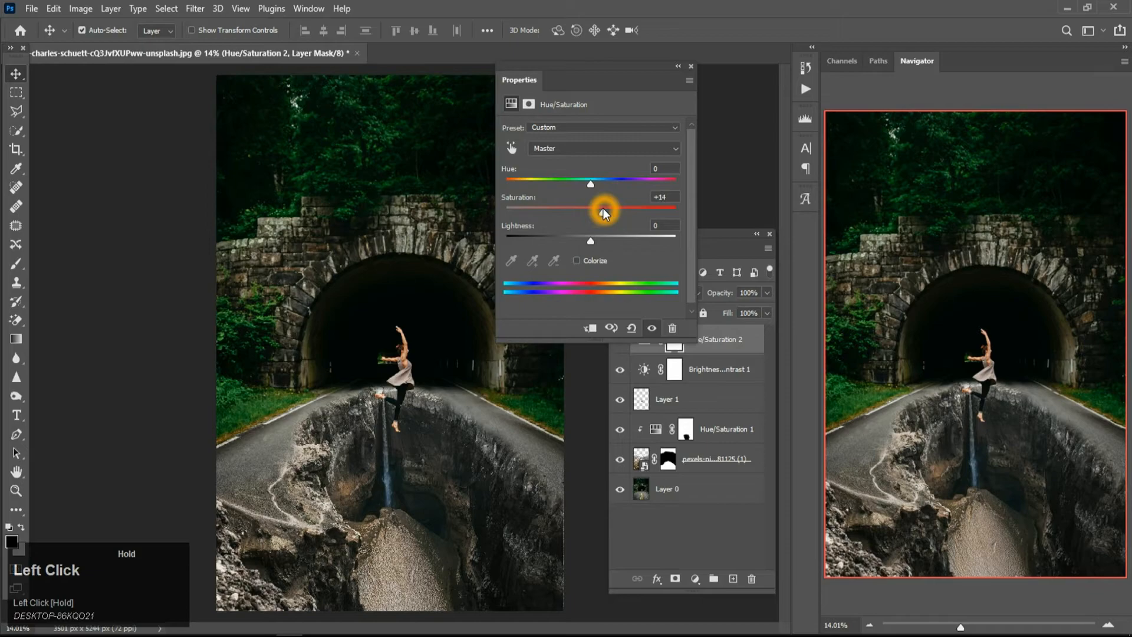
{"action": "left_click_drag", "start_coordinate": [602, 209], "coordinate": [604, 210]}
{"action": "left_click", "coordinate": [690, 67]}
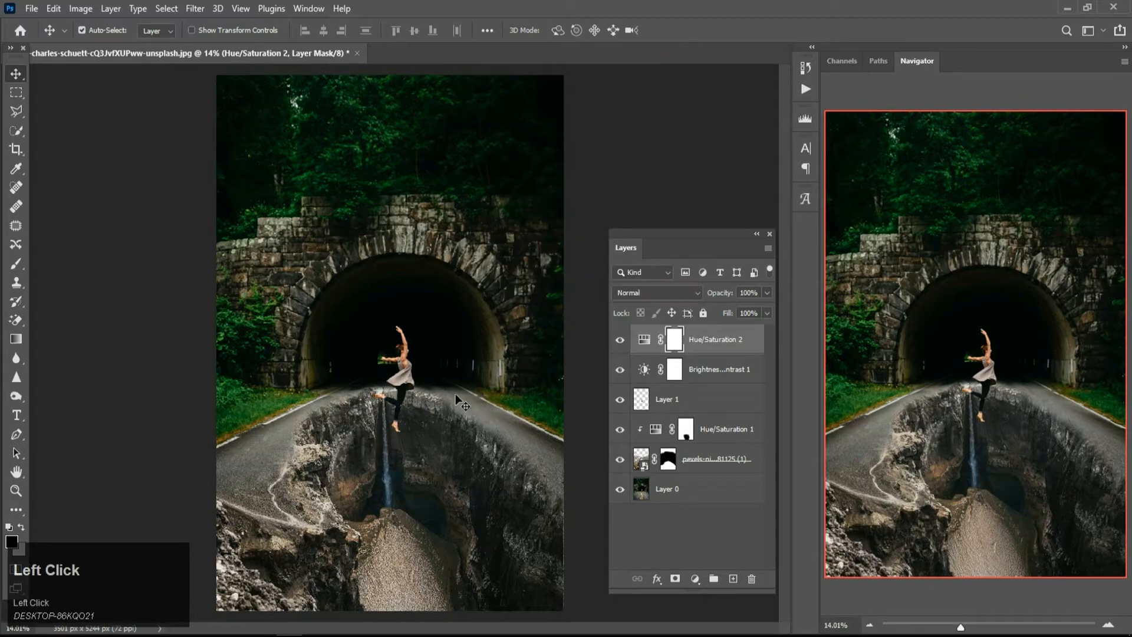
- Group the three adjustment layers, the dancer layer and the canyon layer together, leaving out the tunnel background
{"action": "scroll", "coordinate": [462, 399], "scroll_direction": "down", "scroll_amount": 1}
{"action": "left_click", "coordinate": [719, 337]}
{"action": "left_click", "coordinate": [705, 399], "text": "shift"}
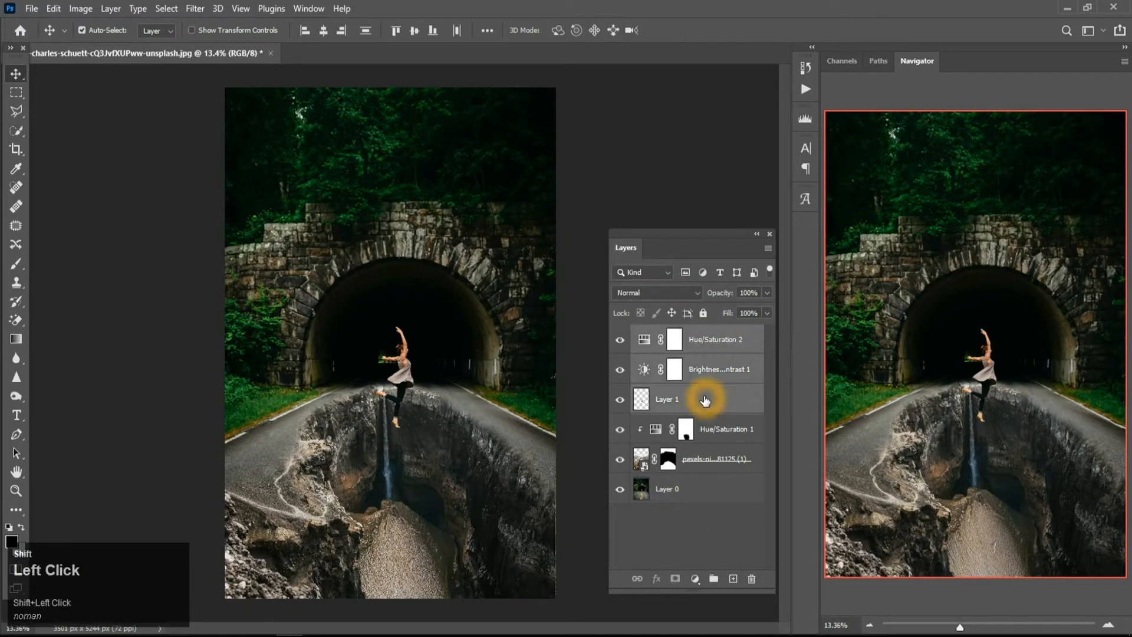
{"action": "left_click", "coordinate": [715, 436], "text": "shift"}
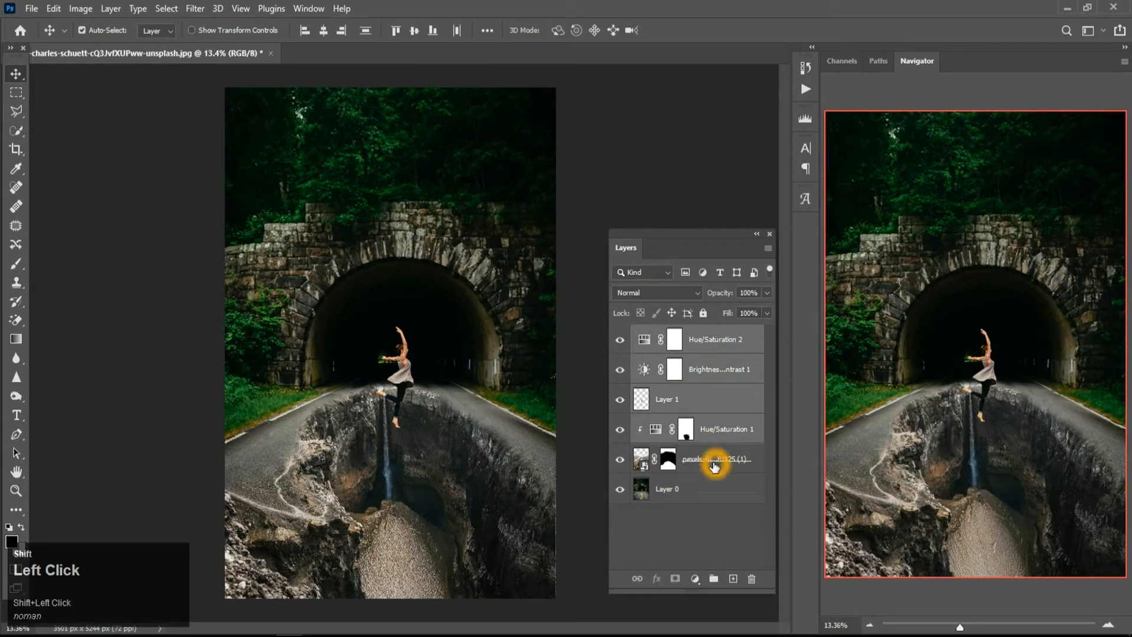
{"action": "left_click", "coordinate": [714, 466], "text": "shift"}
{"action": "left_click", "coordinate": [713, 578]}
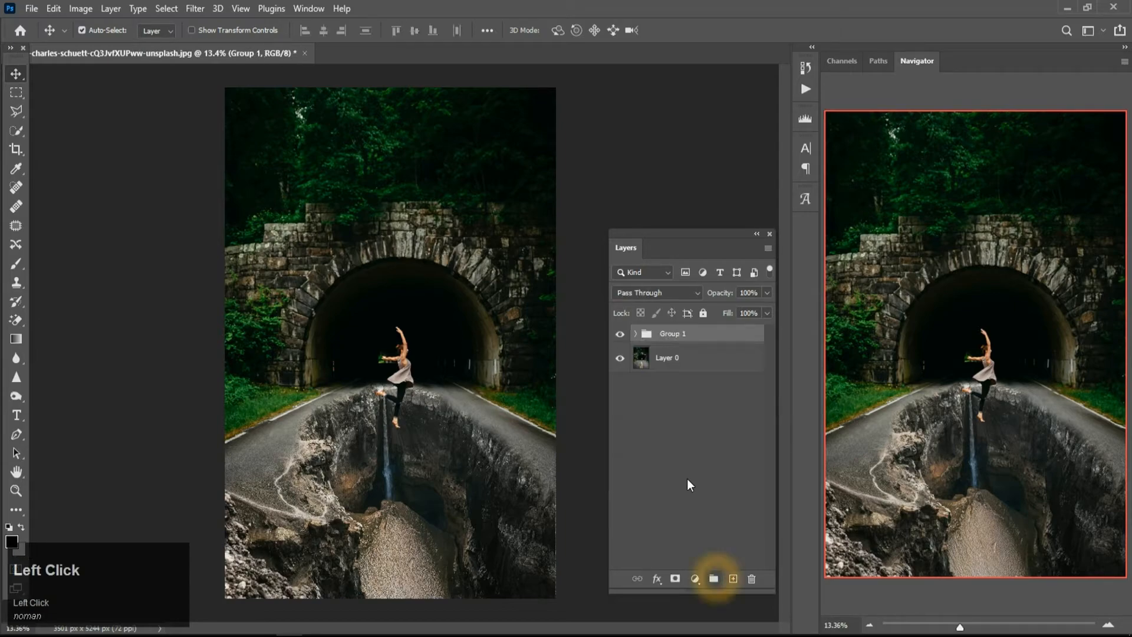
- Compare the scene with and without the grouped layers, and examine the full composite at different magnifications
{"action": "left_click", "coordinate": [623, 340]}
{"action": "left_click", "coordinate": [623, 340]}
{"action": "left_click", "coordinate": [623, 340]}
{"action": "left_click", "coordinate": [623, 341]}
{"action": "left_click", "coordinate": [623, 341]}
{"action": "left_click", "coordinate": [623, 340]}
{"action": "left_click", "coordinate": [623, 341]}
{"action": "left_click", "coordinate": [623, 341]}
{"action": "left_click", "coordinate": [623, 341]}
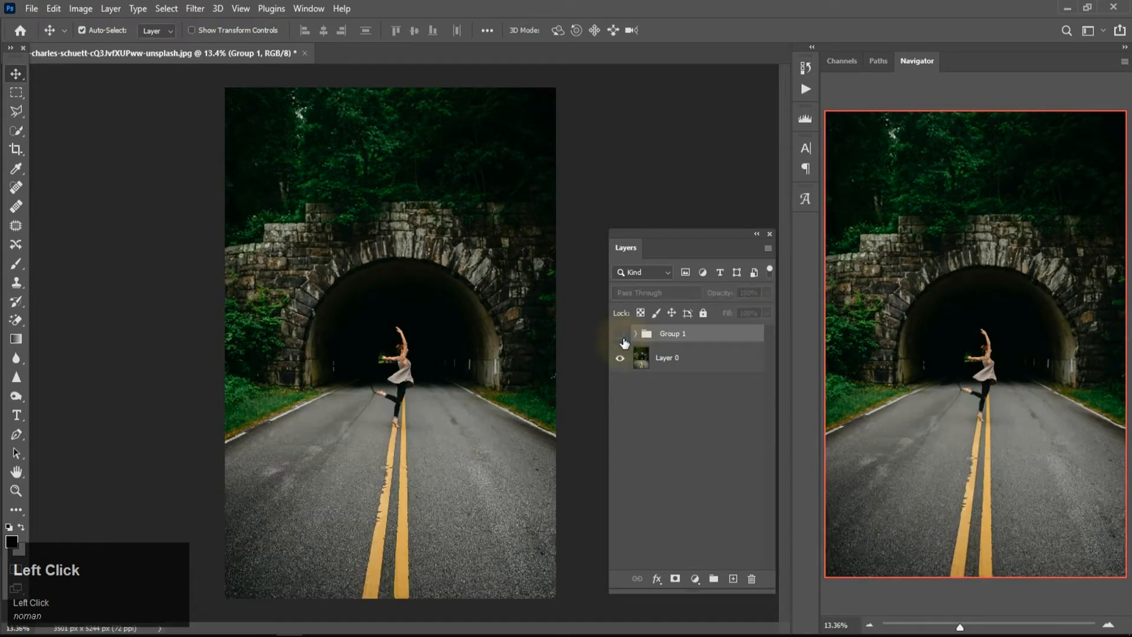
{"action": "left_click", "coordinate": [622, 340]}
{"action": "scroll", "coordinate": [414, 428], "scroll_direction": "down", "scroll_amount": 1}
{"action": "scroll", "coordinate": [414, 429], "scroll_direction": "up", "scroll_amount": 2}
{"action": "left_click", "coordinate": [620, 333]}
{"action": "left_click", "coordinate": [619, 333]}
{"action": "scroll", "coordinate": [441, 490], "scroll_direction": "down", "scroll_amount": 2}
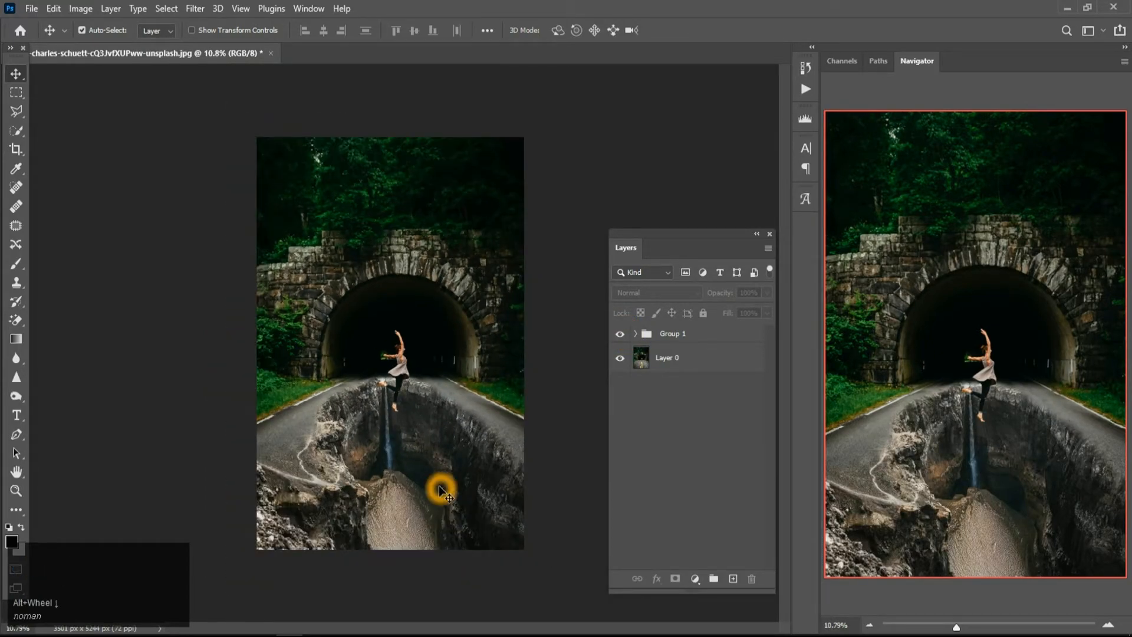
{"action": "scroll", "coordinate": [484, 418], "scroll_direction": "up", "scroll_amount": 2}
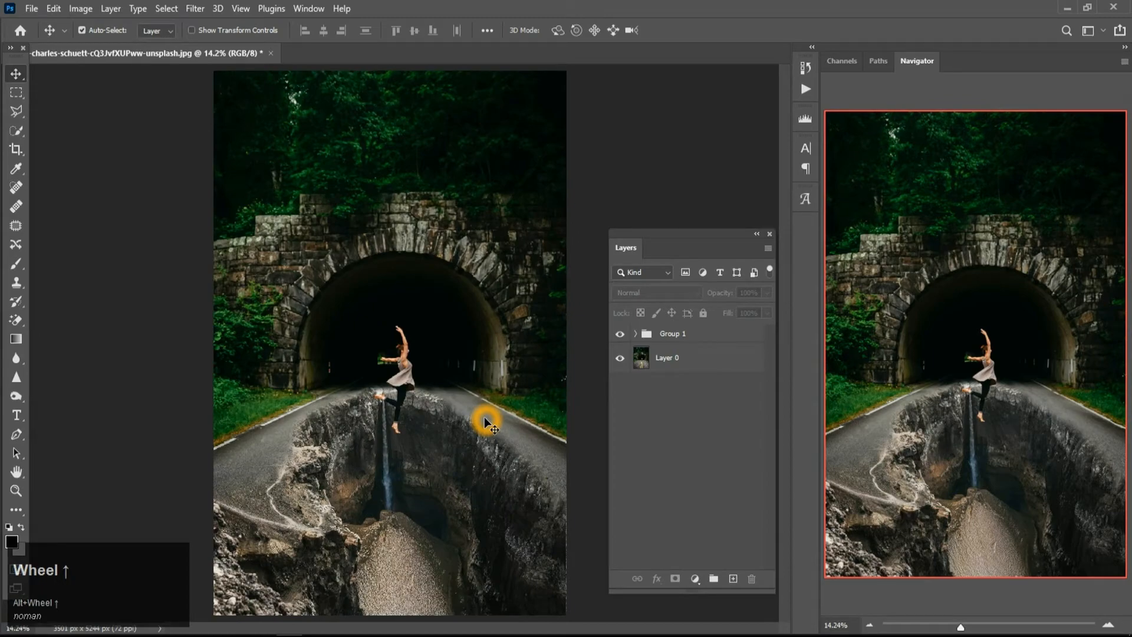
- Merge the layer group and the tunnel background into a single layer
{"action": "key", "text": "space"}
{"action": "right_click", "coordinate": [709, 359]}
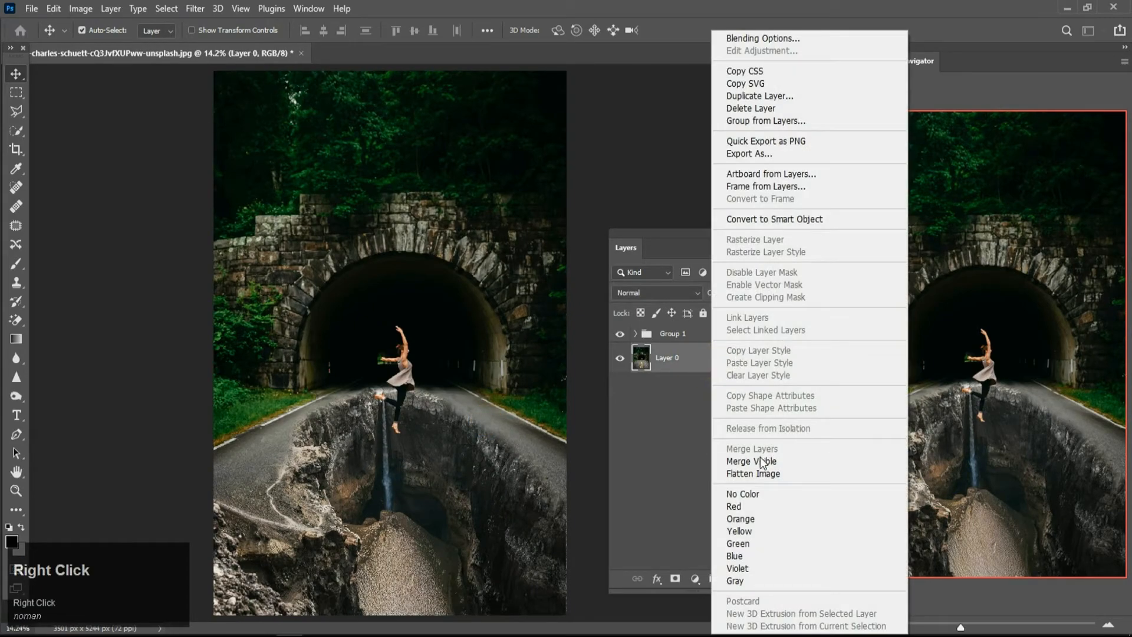
{"action": "left_click", "coordinate": [664, 358]}
- Duplicate the merged layer and convert the upper one for smart filters, leaving the copy beneath it
{"action": "left_click", "coordinate": [296, 10]}
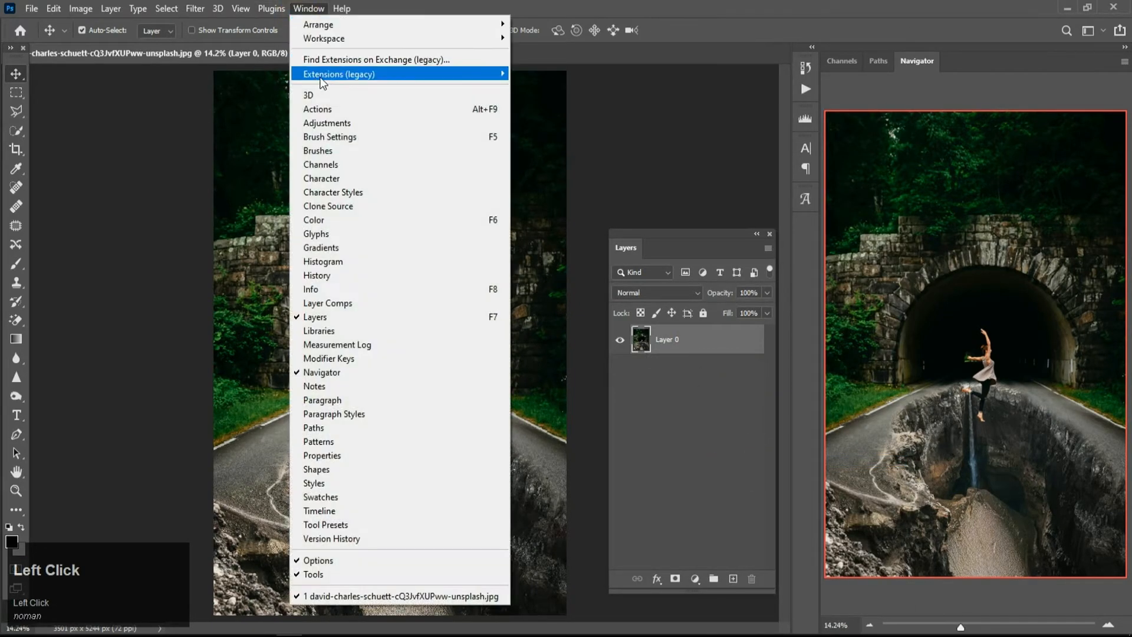
{"action": "left_click", "coordinate": [205, 12]}
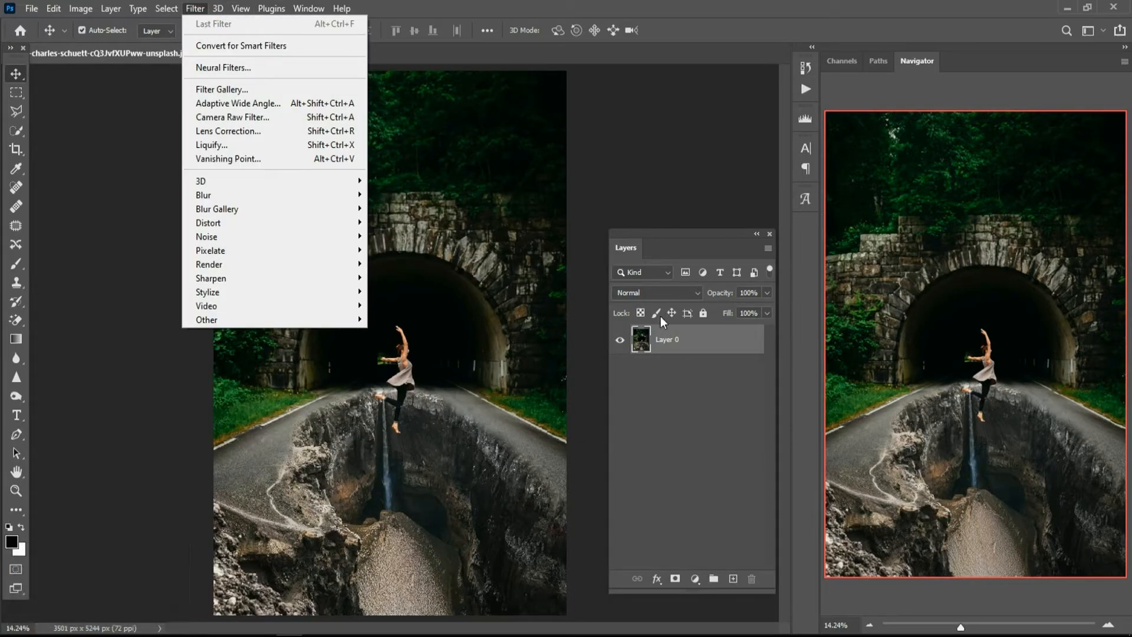
{"action": "left_click", "coordinate": [675, 343]}
{"action": "left_click_drag", "start_coordinate": [692, 348], "coordinate": [694, 364], "text": "alt"}
{"action": "left_click", "coordinate": [695, 339]}
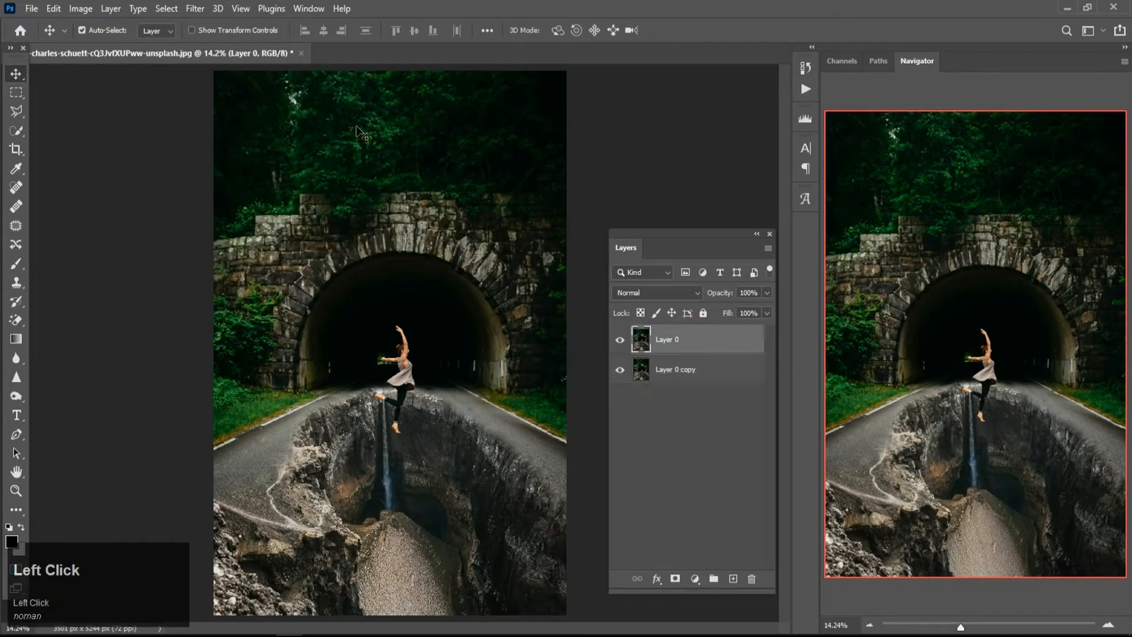
{"action": "left_click", "coordinate": [194, 9]}
{"action": "left_click", "coordinate": [217, 42]}
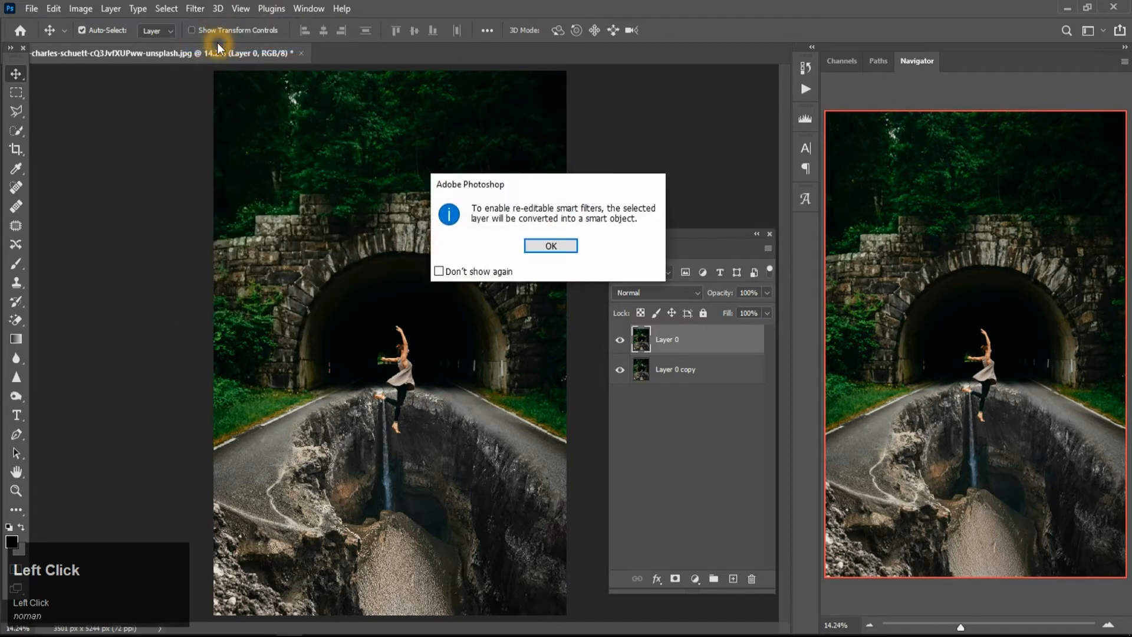
{"action": "left_click", "coordinate": [569, 248]}
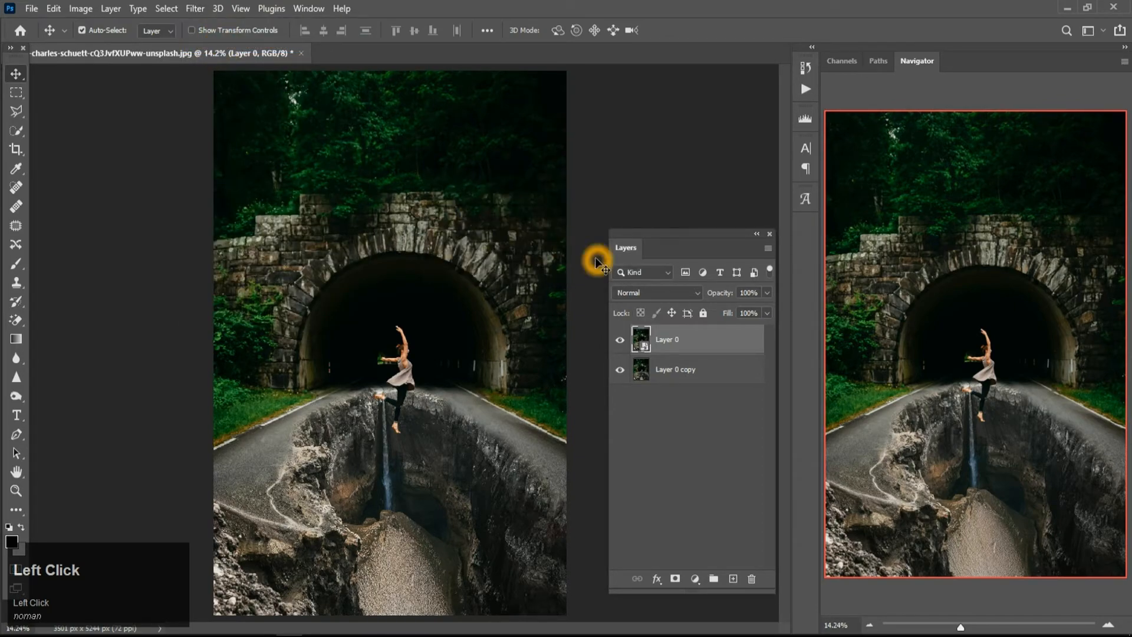
- Start the Camera Raw Filter on the smart object layer and load existing image settings with temperature -5, tint +6 and contrast +6
{"action": "left_click", "coordinate": [193, 9]}
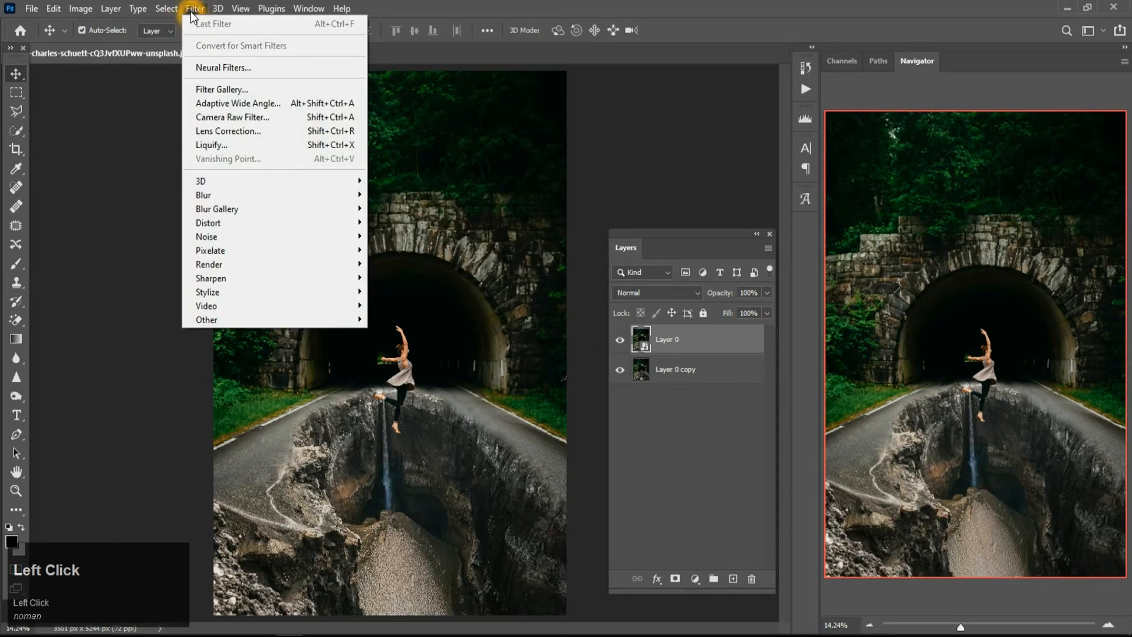
{"action": "left_click", "coordinate": [232, 117]}
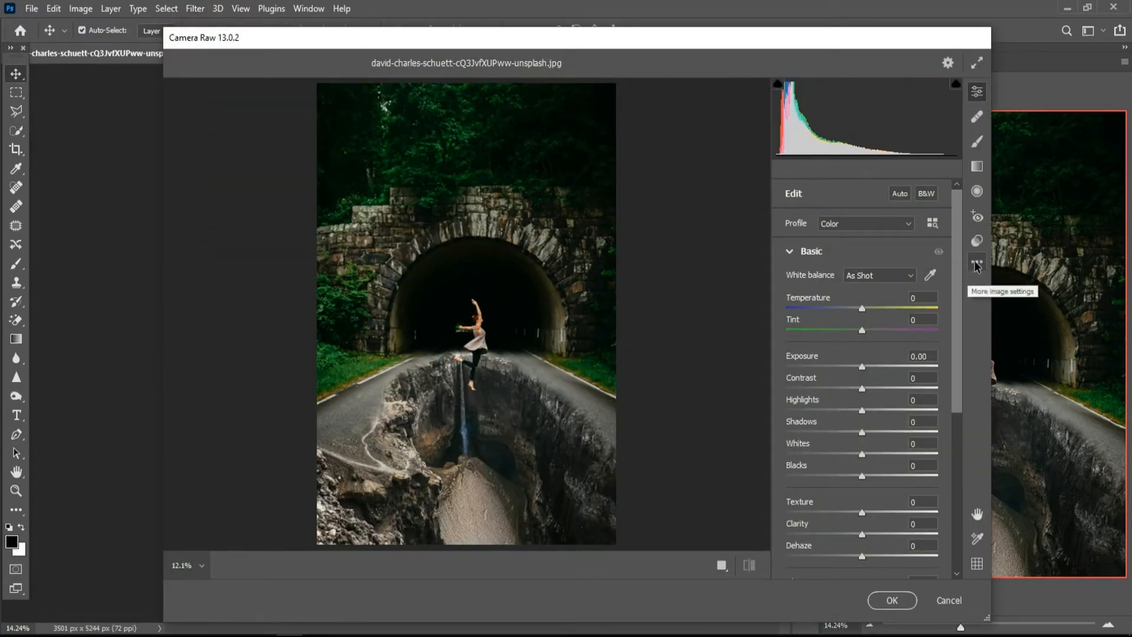
{"action": "left_click", "coordinate": [975, 267]}
{"action": "left_click", "coordinate": [979, 413]}
{"action": "key", "text": "alt"}
{"action": "scroll", "coordinate": [509, 384], "scroll_direction": "up", "scroll_amount": 1}
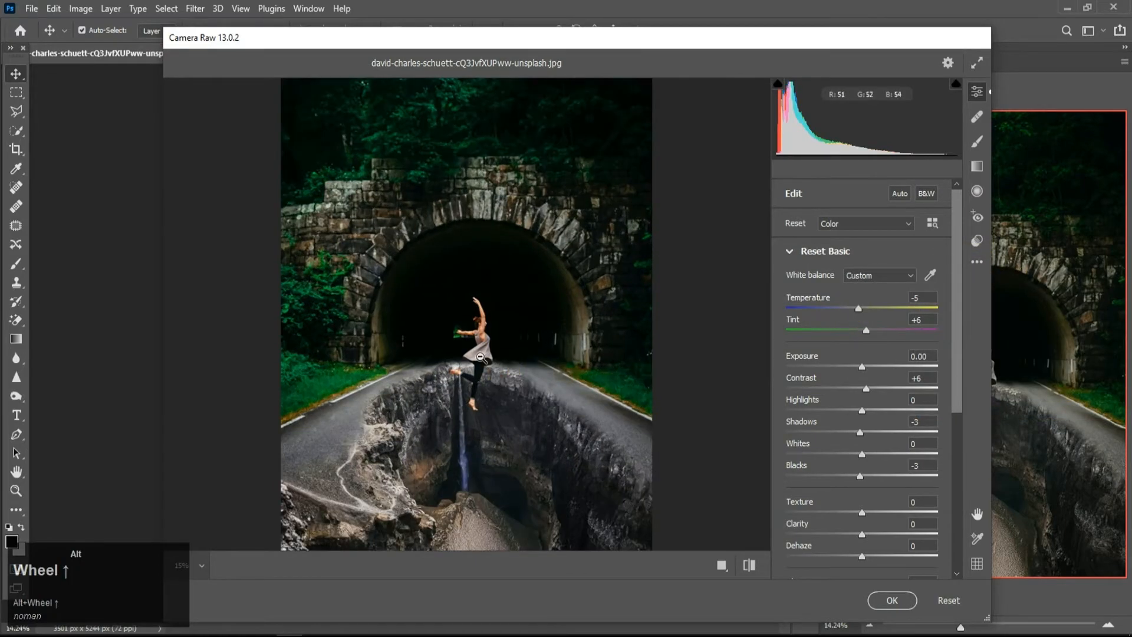
- Set the Camera Raw temperature to +2, tint to +4, contrast to +10 and shadows to -14
{"action": "left_click_drag", "start_coordinate": [861, 310], "coordinate": [860, 333]}
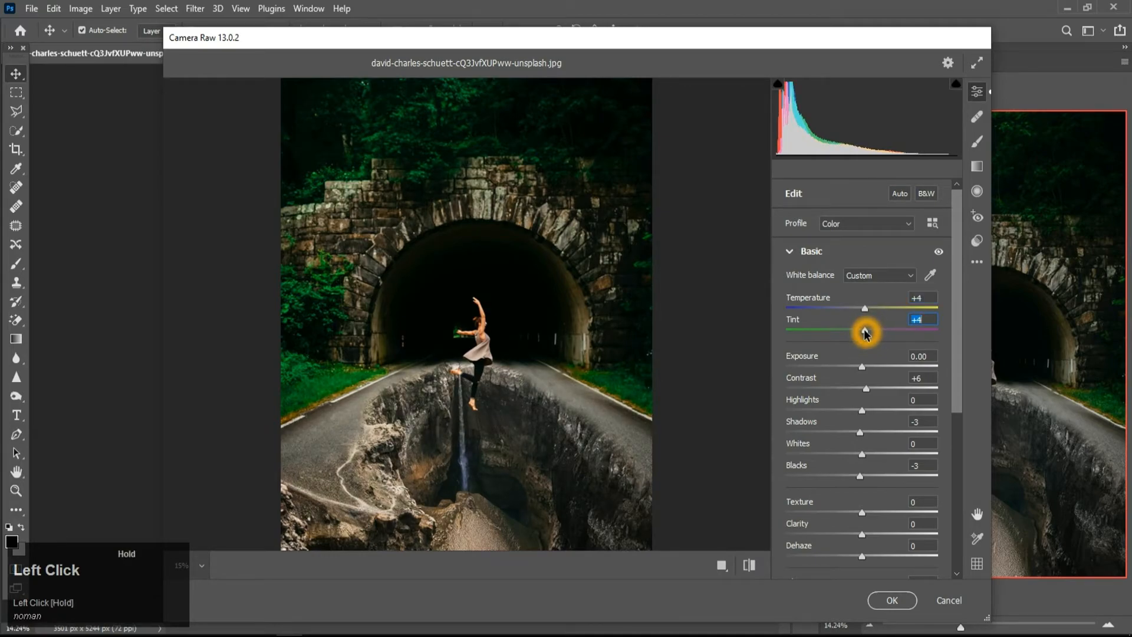
{"action": "left_click_drag", "start_coordinate": [857, 306], "coordinate": [863, 307]}
{"action": "left_click", "coordinate": [862, 389]}
{"action": "left_click_drag", "start_coordinate": [862, 389], "coordinate": [870, 388]}
{"action": "mouse_move", "coordinate": [861, 433]}
{"action": "left_mouse_down"}
{"action": "mouse_move", "coordinate": [873, 435]}
{"action": "mouse_move", "coordinate": [836, 434]}
{"action": "mouse_move", "coordinate": [852, 436]}
{"action": "left_mouse_up"}
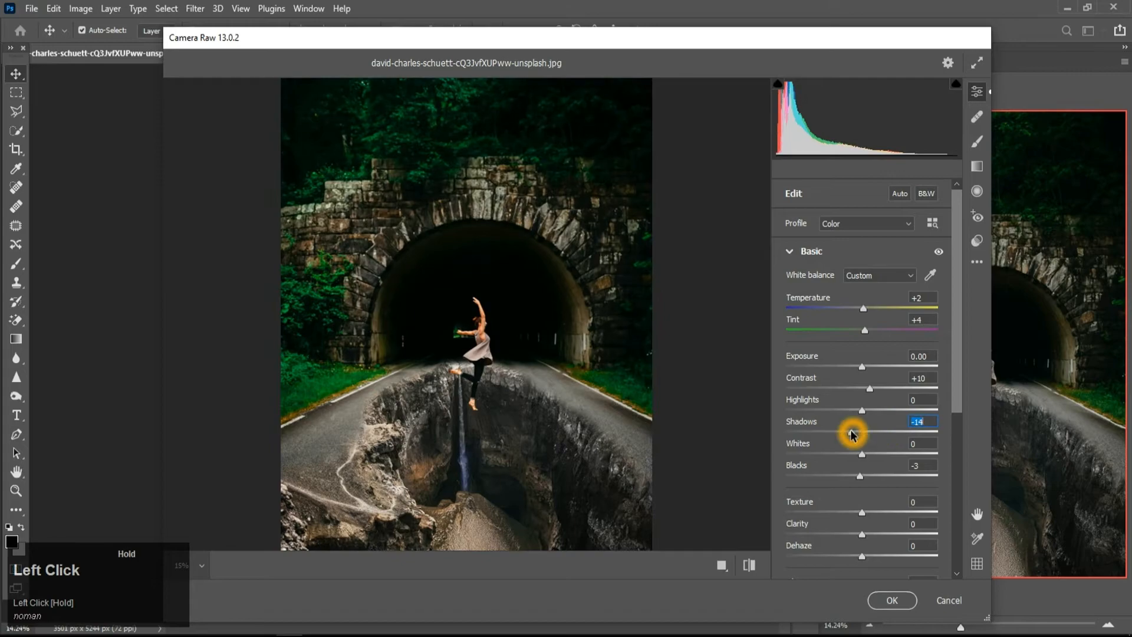
- Set the Camera Raw blacks to -7, clarity to +20, whites to -5, shadows to -4 and contrast to -4
{"action": "scroll", "coordinate": [865, 441], "scroll_direction": "down", "scroll_amount": 1}
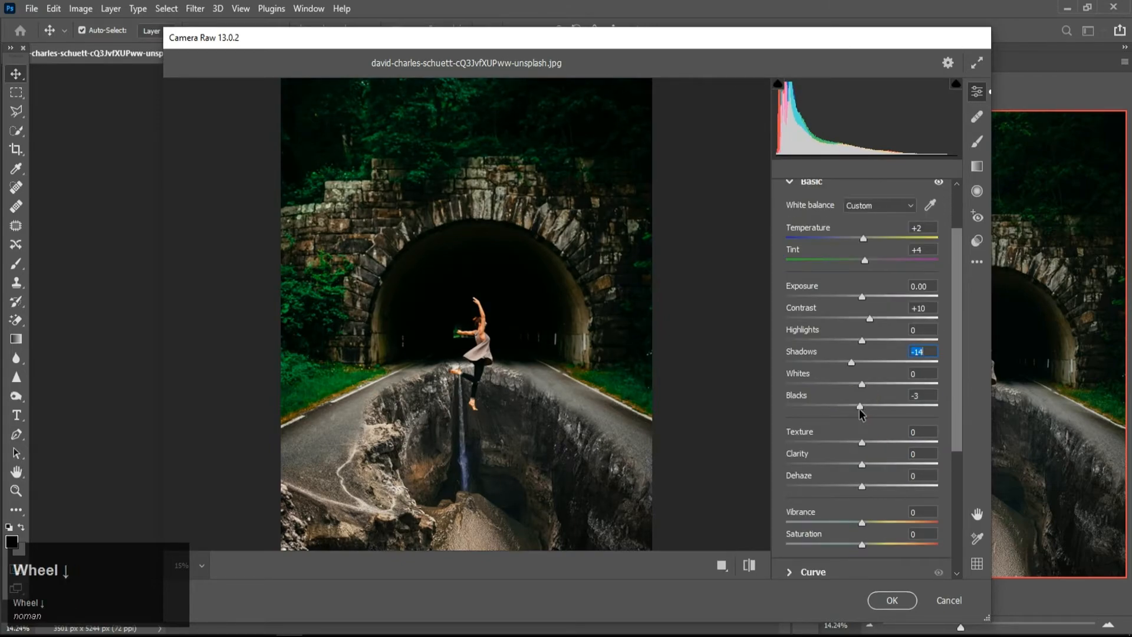
{"action": "left_click_drag", "start_coordinate": [860, 408], "coordinate": [882, 399]}
{"action": "scroll", "coordinate": [858, 409], "scroll_direction": "down", "scroll_amount": 1}
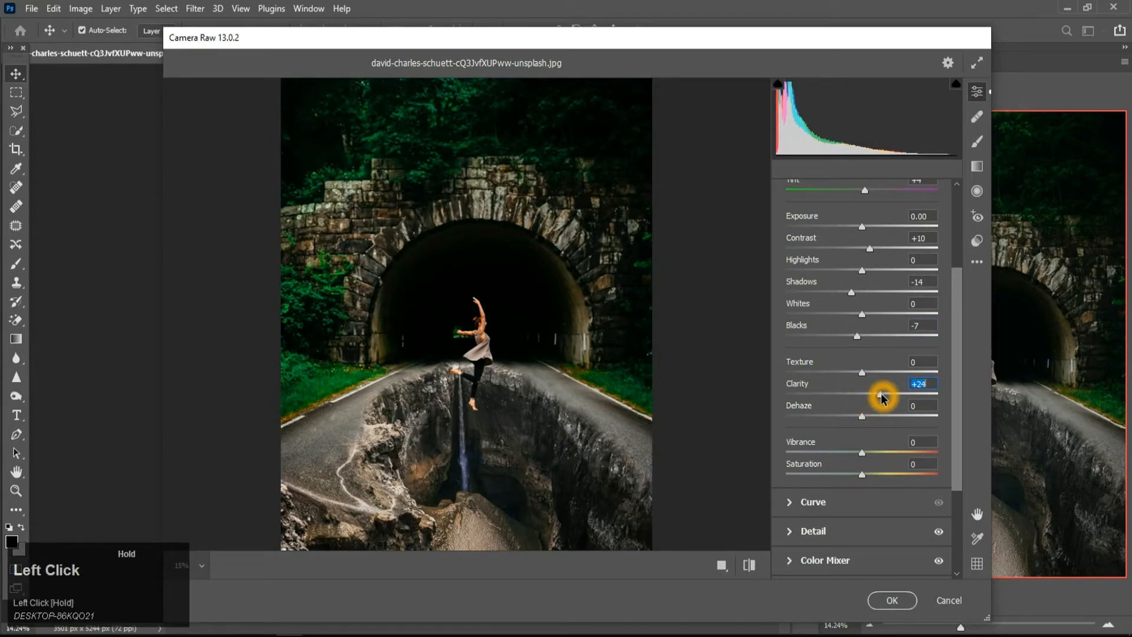
{"action": "left_click_drag", "start_coordinate": [884, 398], "coordinate": [882, 398]}
{"action": "mouse_move", "coordinate": [863, 319]}
{"action": "left_mouse_down"}
{"action": "mouse_move", "coordinate": [821, 317]}
{"action": "mouse_move", "coordinate": [859, 318]}
{"action": "left_mouse_up"}
{"action": "left_click_drag", "start_coordinate": [850, 291], "coordinate": [859, 319]}
- Set the tint to +12 and the temperature to +2, and apply the Camera Raw Filter
{"action": "scroll", "coordinate": [872, 266], "scroll_direction": "up", "scroll_amount": 2}
{"action": "left_click_drag", "start_coordinate": [863, 241], "coordinate": [872, 264]}
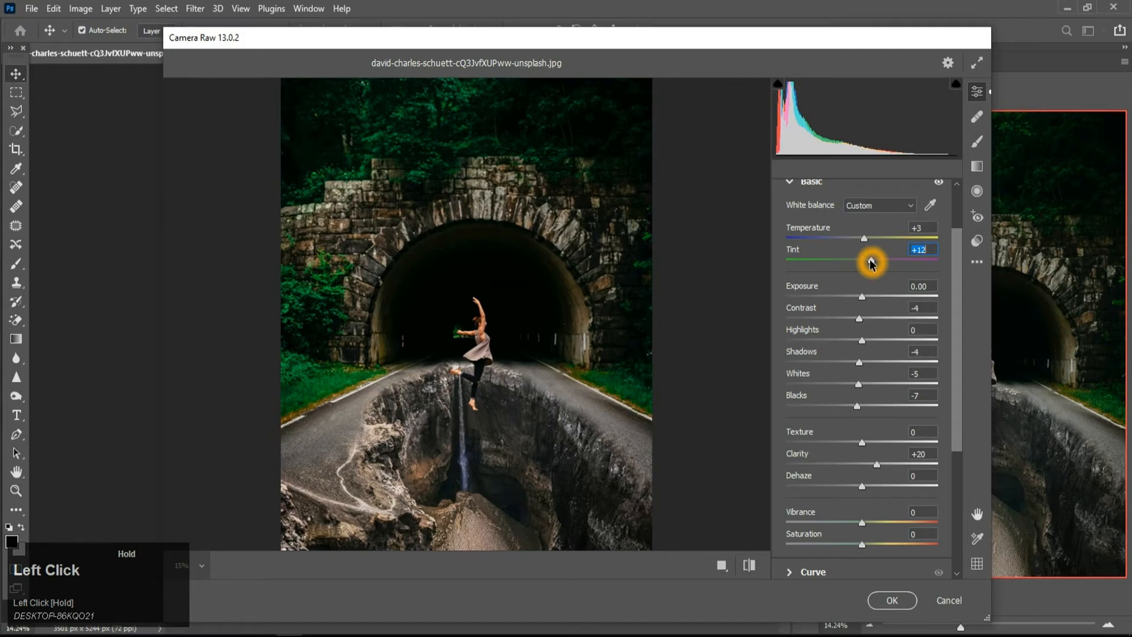
{"action": "left_click_drag", "start_coordinate": [864, 239], "coordinate": [865, 239]}
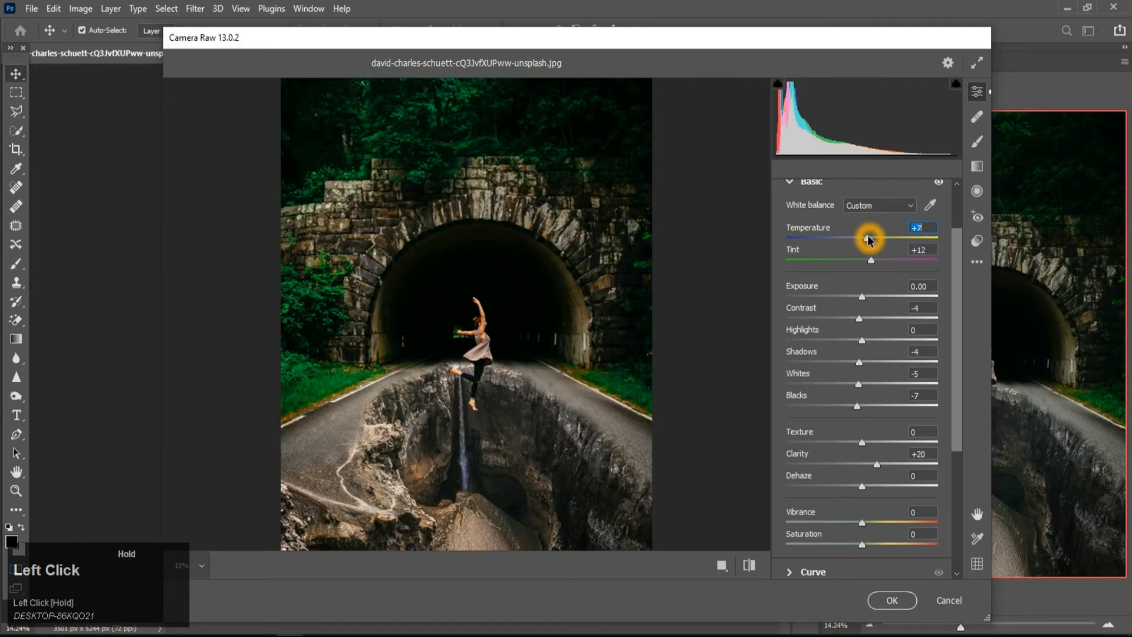
{"action": "left_click_drag", "start_coordinate": [865, 238], "coordinate": [865, 239]}
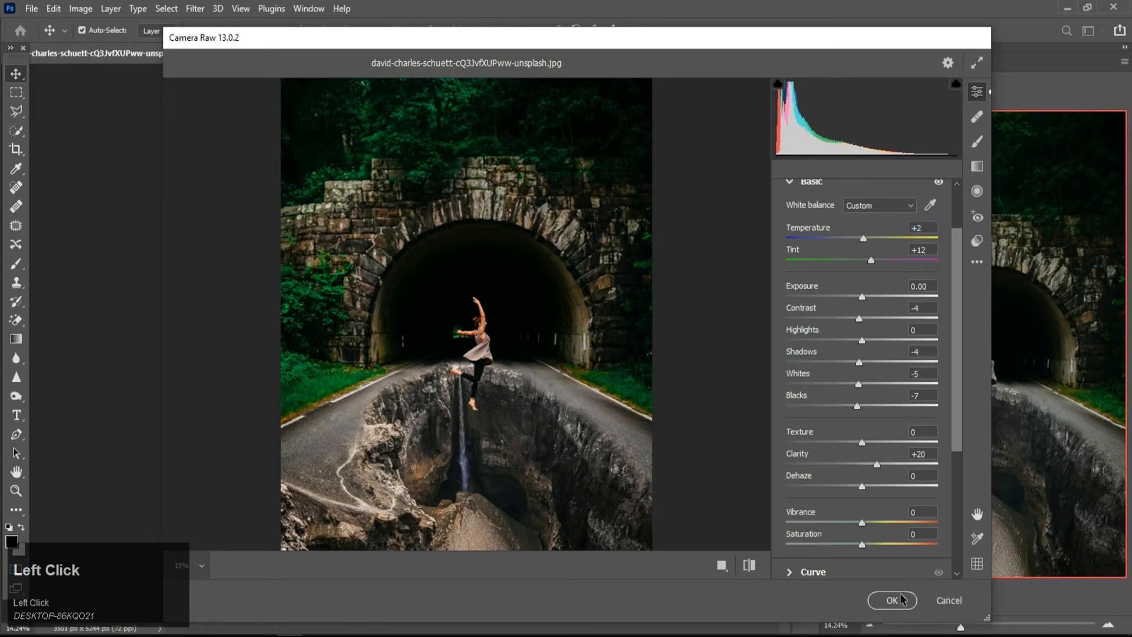
{"action": "left_click", "coordinate": [891, 600]}
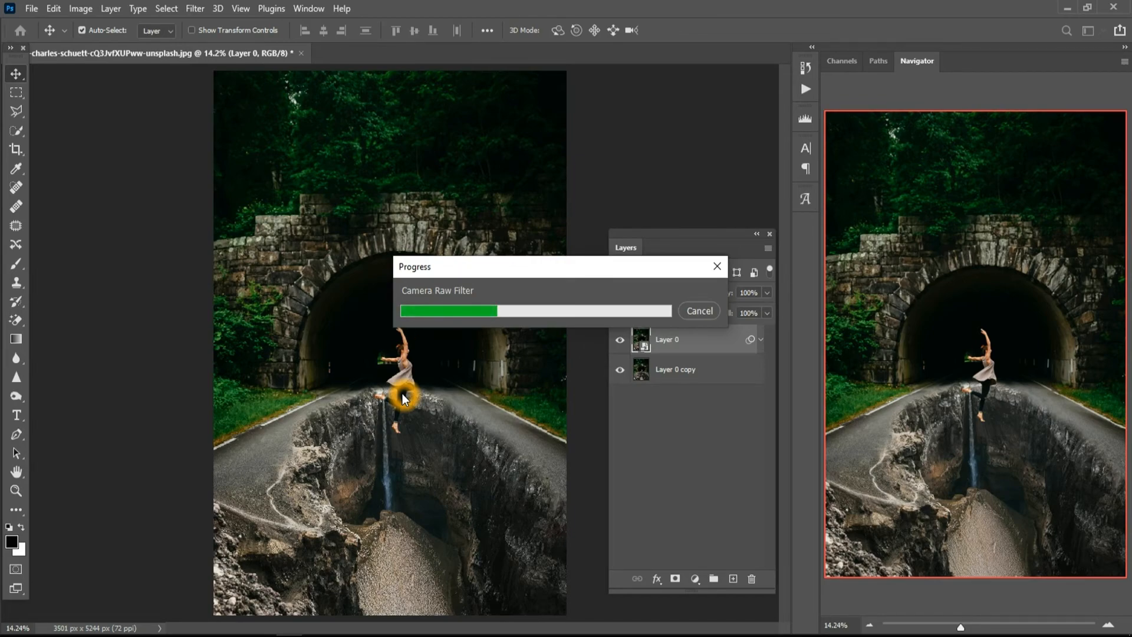
- Duplicate the filtered smart object layer as "Layer 0 copy 2" and set the duplicate's blend mode to Multiply
{"action": "key", "text": "space"}
{"action": "right_click", "coordinate": [715, 337]}
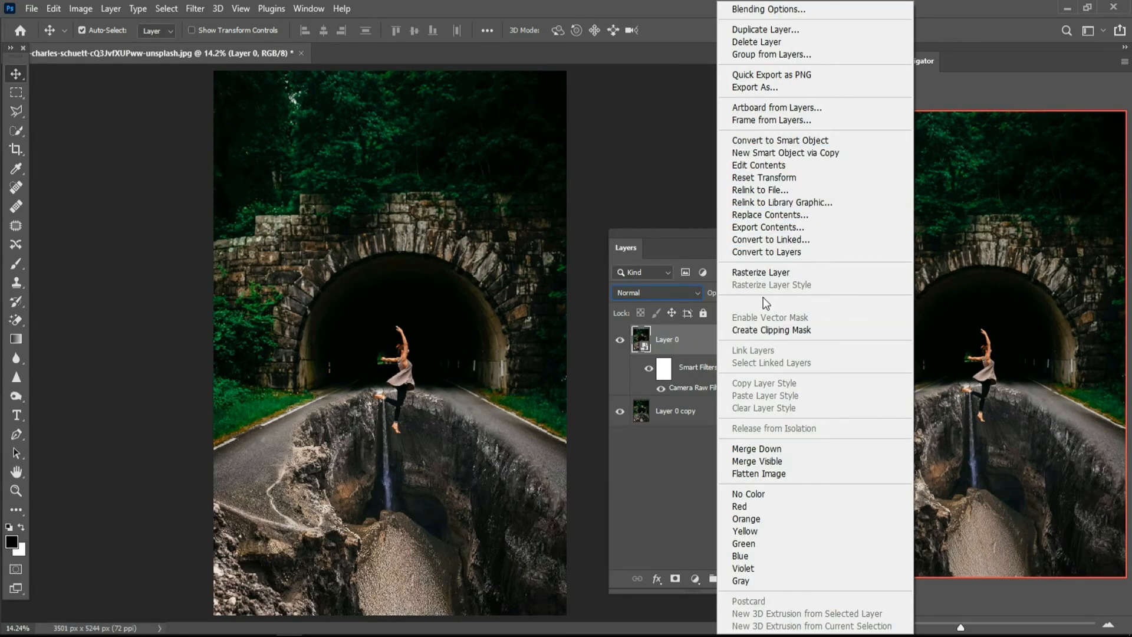
{"action": "left_click", "coordinate": [766, 30]}
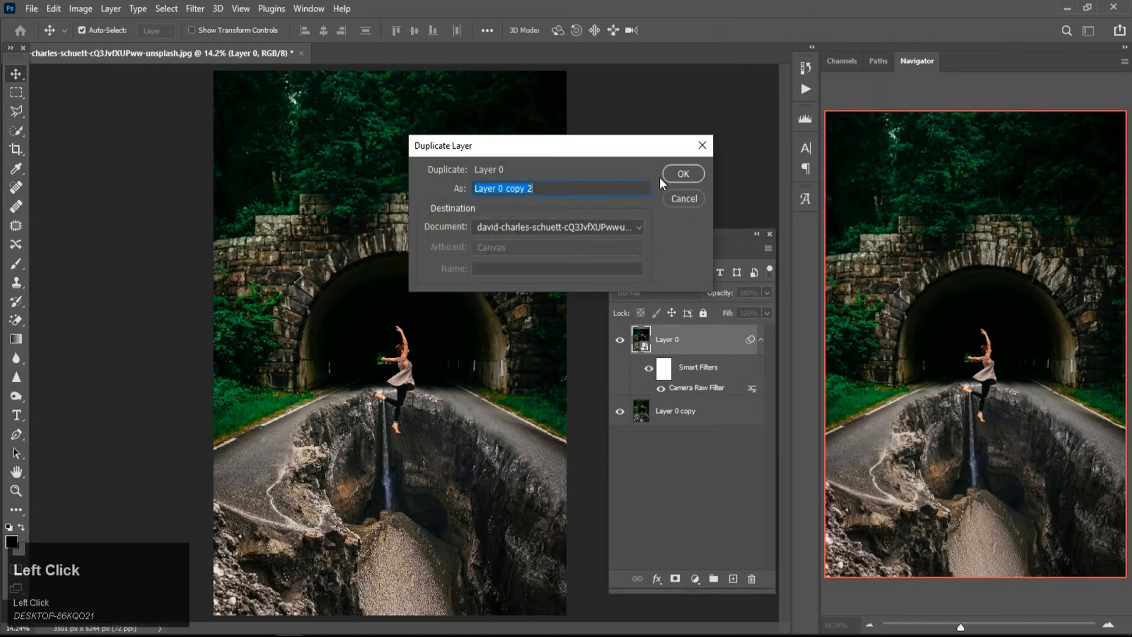
{"action": "left_click", "coordinate": [678, 175]}
{"action": "key", "text": "space"}
{"action": "left_click", "coordinate": [663, 295]}
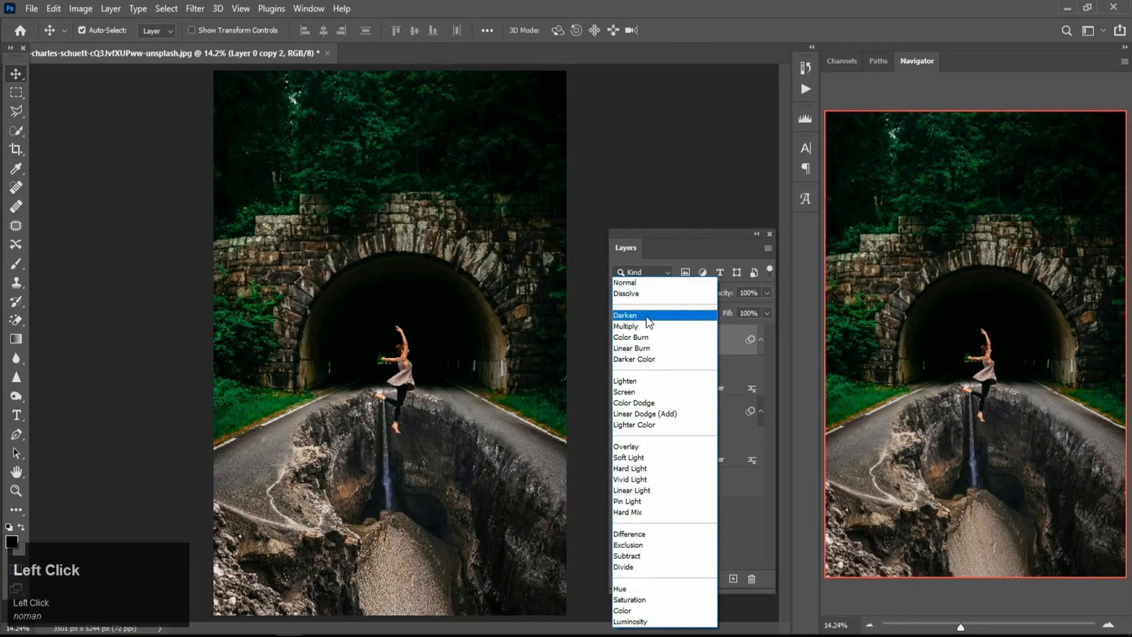
{"action": "left_click", "coordinate": [626, 326]}
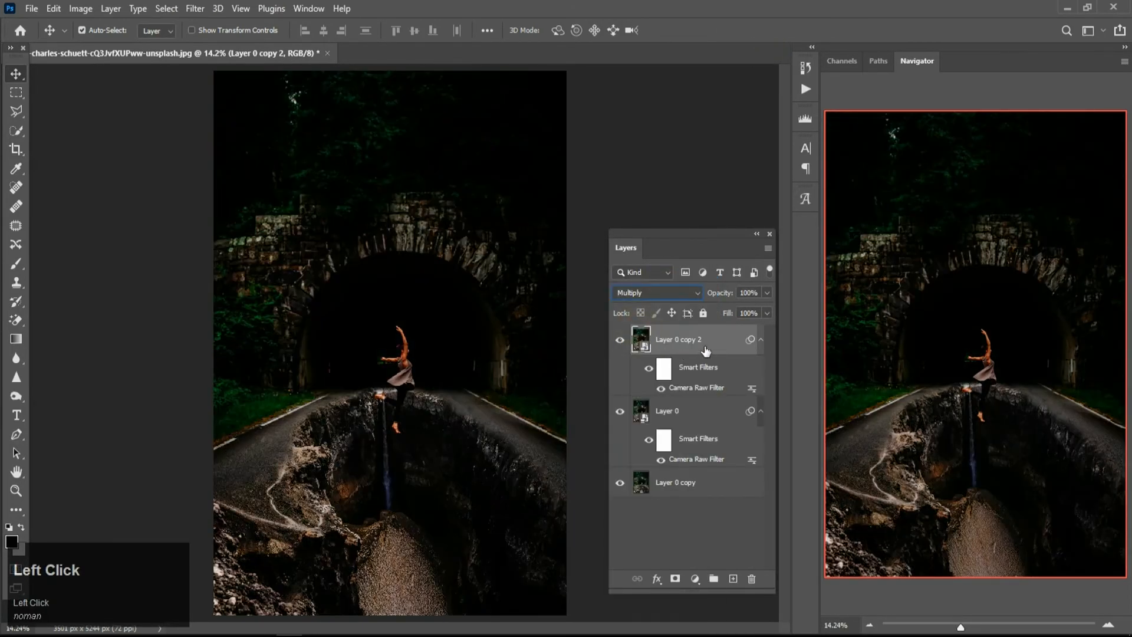
- Try 35% and 30% opacity on the Multiply layer
{"action": "left_click", "coordinate": [744, 293]}
{"action": "type", "text": "35"}
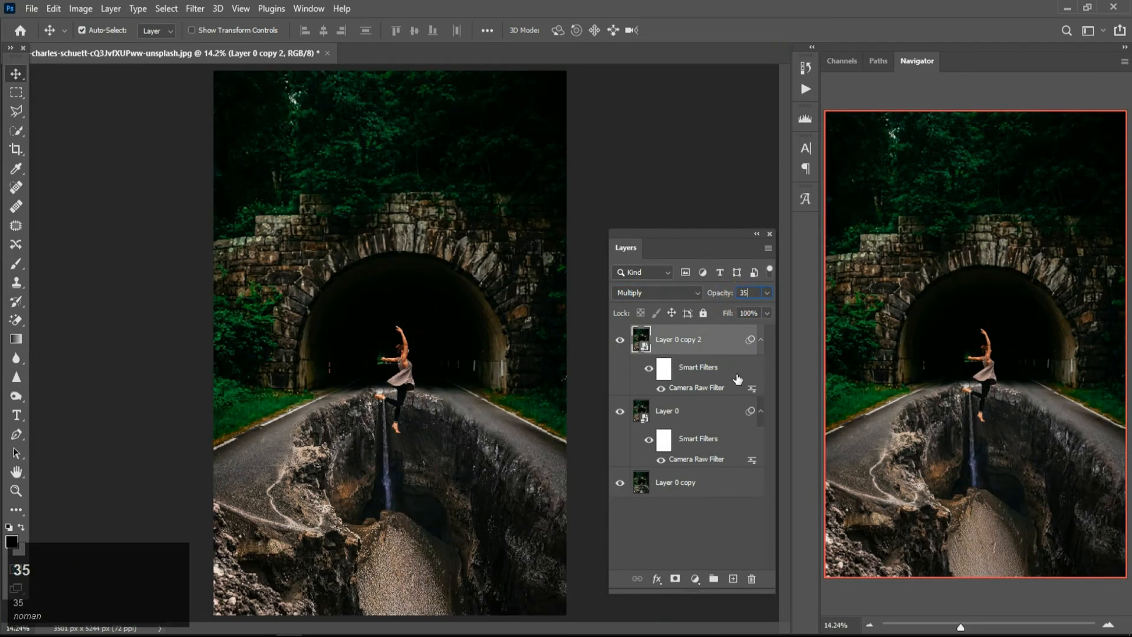
{"action": "left_click", "coordinate": [710, 347]}
{"action": "key", "text": "space"}
{"action": "left_click", "coordinate": [749, 293]}
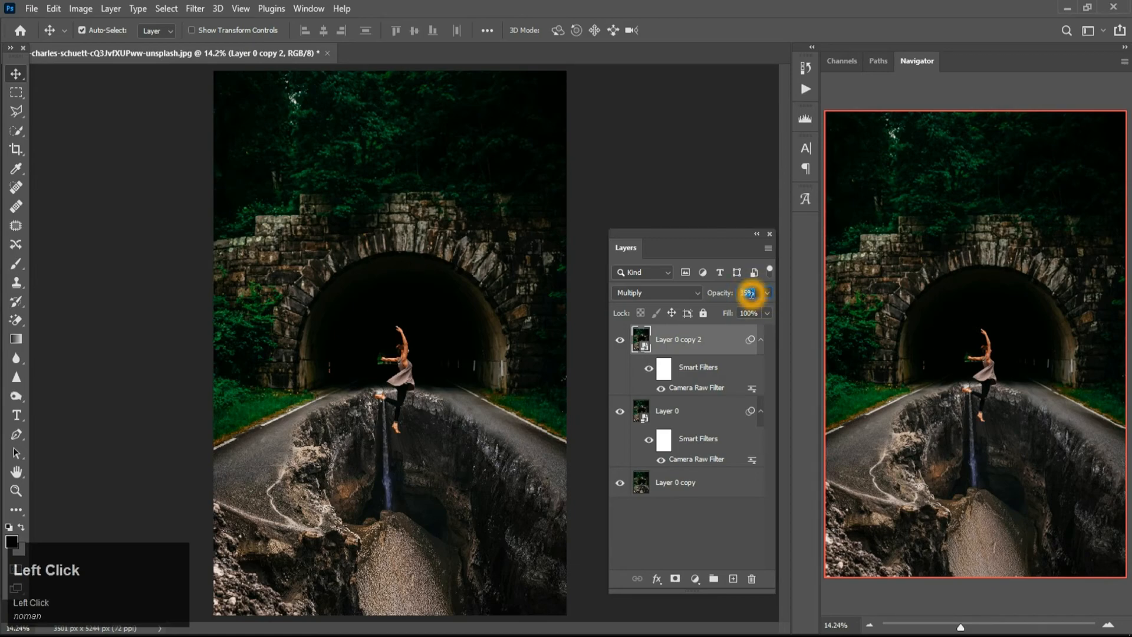
{"action": "type", "text": "30"}
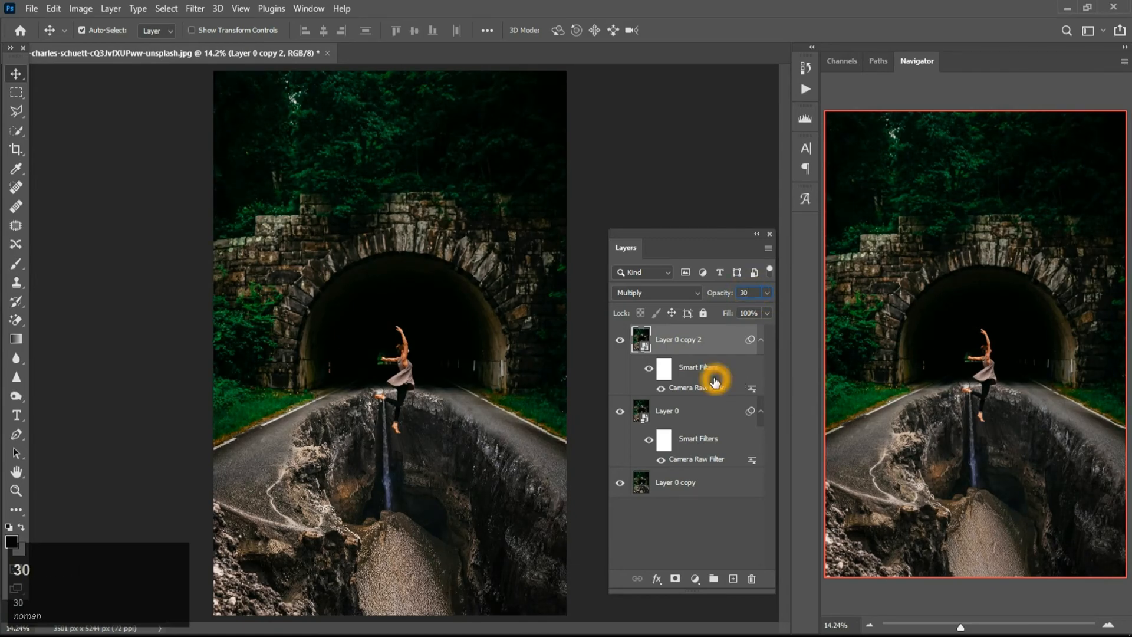
{"action": "left_click", "coordinate": [713, 409]}
- Set the Multiply layer's opacity to 25% and deselect the layers
{"action": "left_click", "coordinate": [765, 292]}
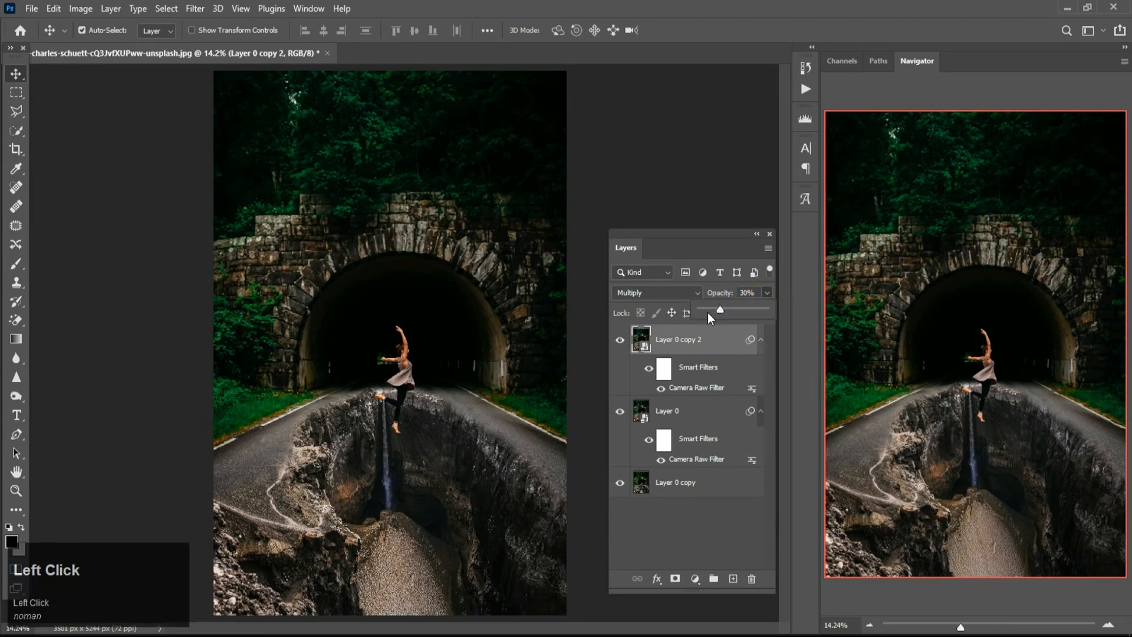
{"action": "left_click_drag", "start_coordinate": [716, 310], "coordinate": [718, 310]}
{"action": "left_click", "coordinate": [742, 293]}
{"action": "type", "text": "25"}
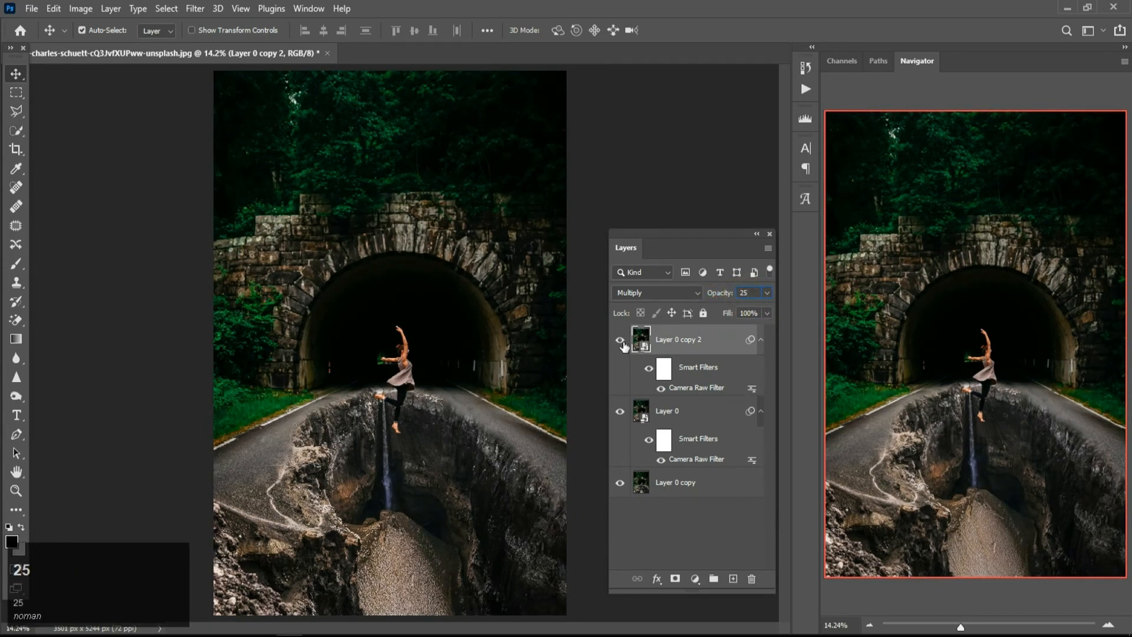
{"action": "left_click", "coordinate": [702, 508]}
- Examine the final composite at several magnifications and compare it with and without the Multiply layer
{"action": "scroll", "coordinate": [413, 446], "scroll_direction": "down", "scroll_amount": 1, "text": "alt"}
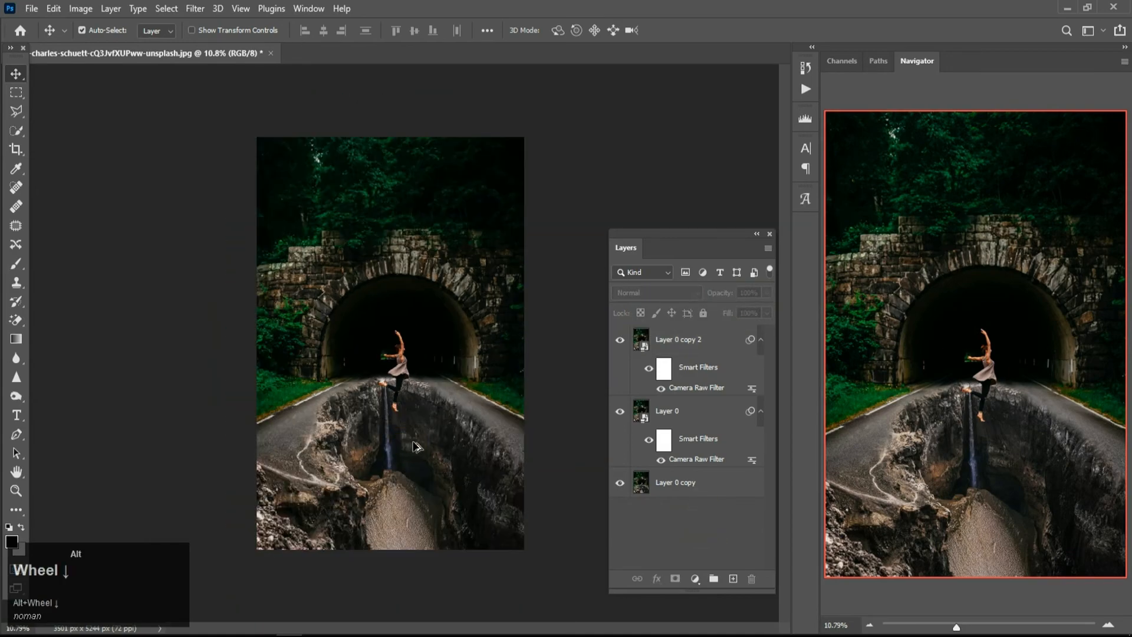
{"action": "scroll", "coordinate": [412, 446], "scroll_direction": "up", "scroll_amount": 1, "text": "alt"}
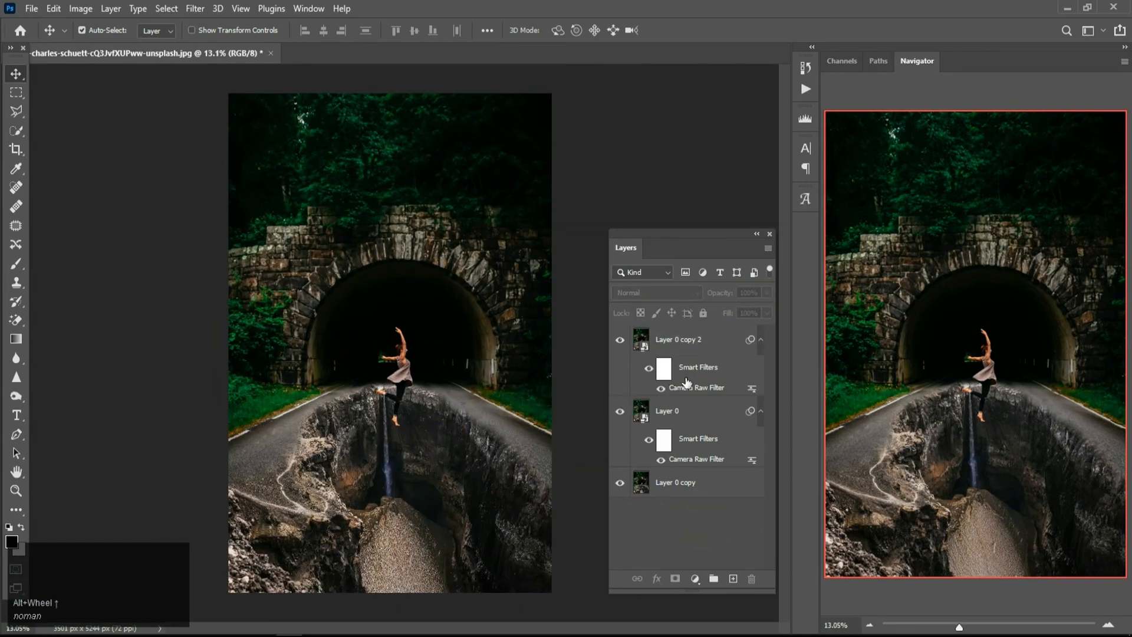
{"action": "scroll", "coordinate": [518, 463], "scroll_direction": "up", "scroll_amount": 1, "text": "alt"}
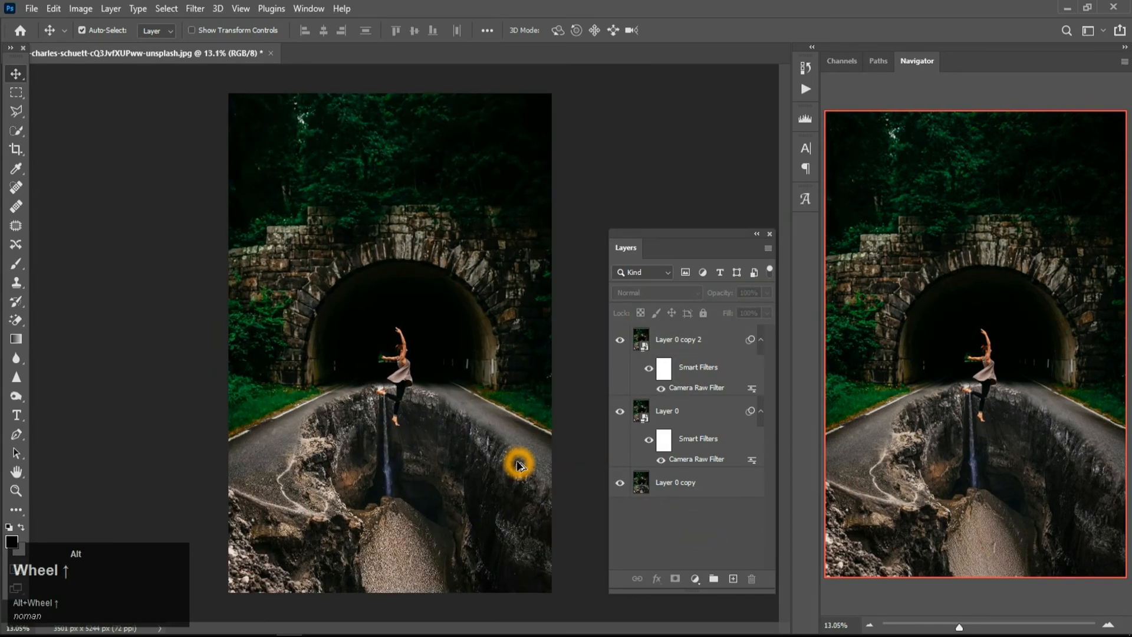
{"action": "scroll", "coordinate": [518, 464], "scroll_direction": "up", "scroll_amount": 1}
{"action": "scroll", "coordinate": [507, 457], "scroll_direction": "down", "scroll_amount": 3}
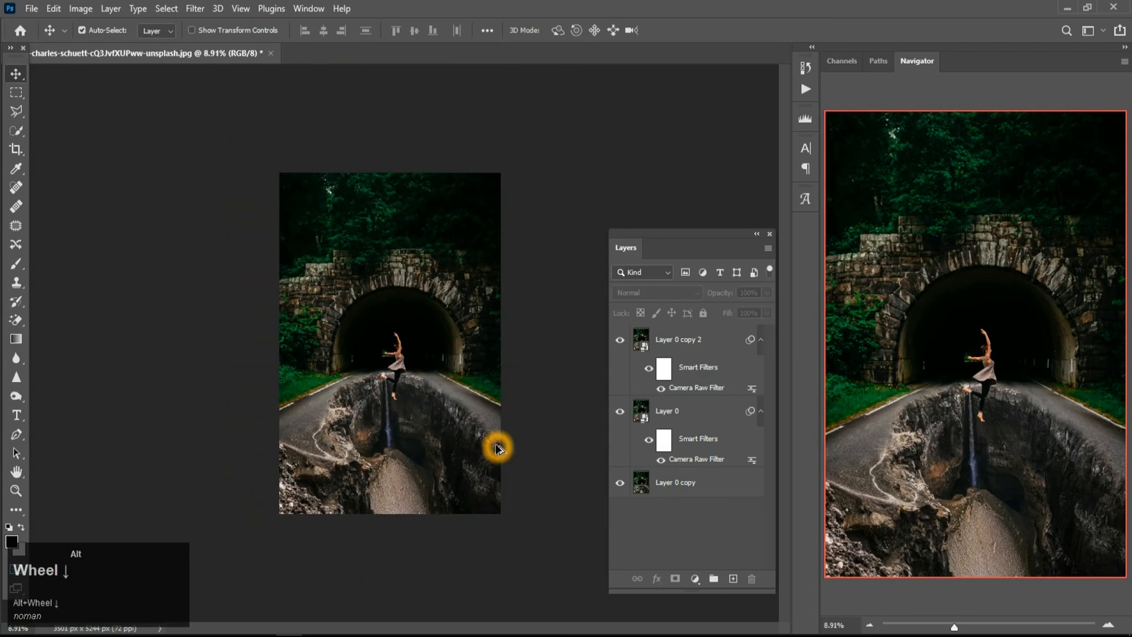
{"action": "scroll", "coordinate": [497, 449], "scroll_direction": "up", "scroll_amount": 1, "text": "alt"}
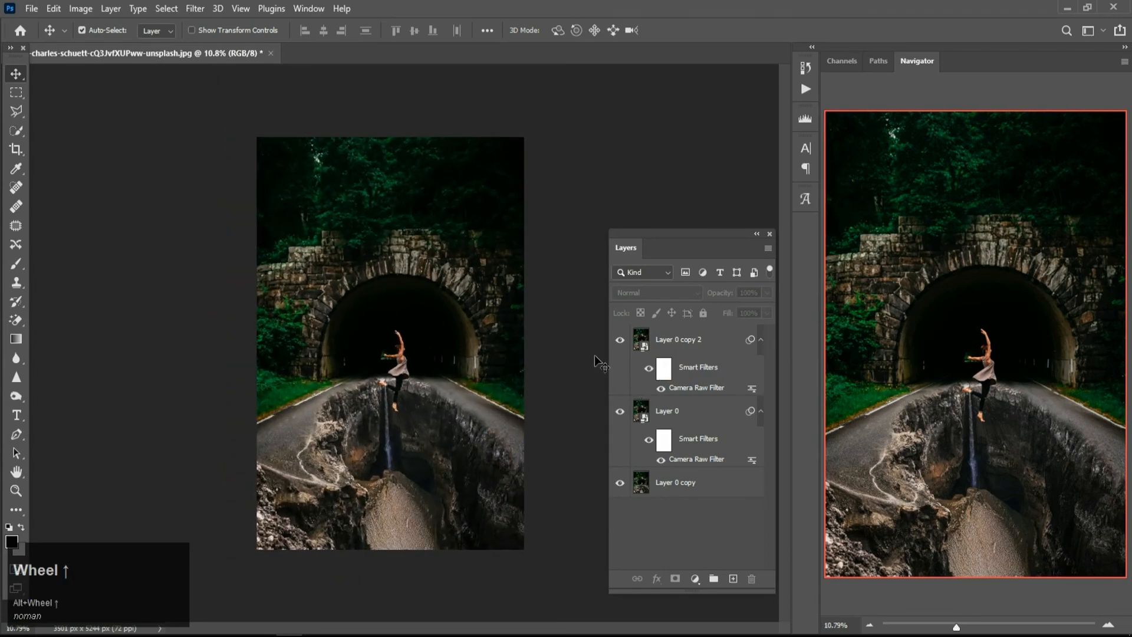
{"action": "left_click", "coordinate": [619, 339]}
{"action": "left_click", "coordinate": [619, 339]}
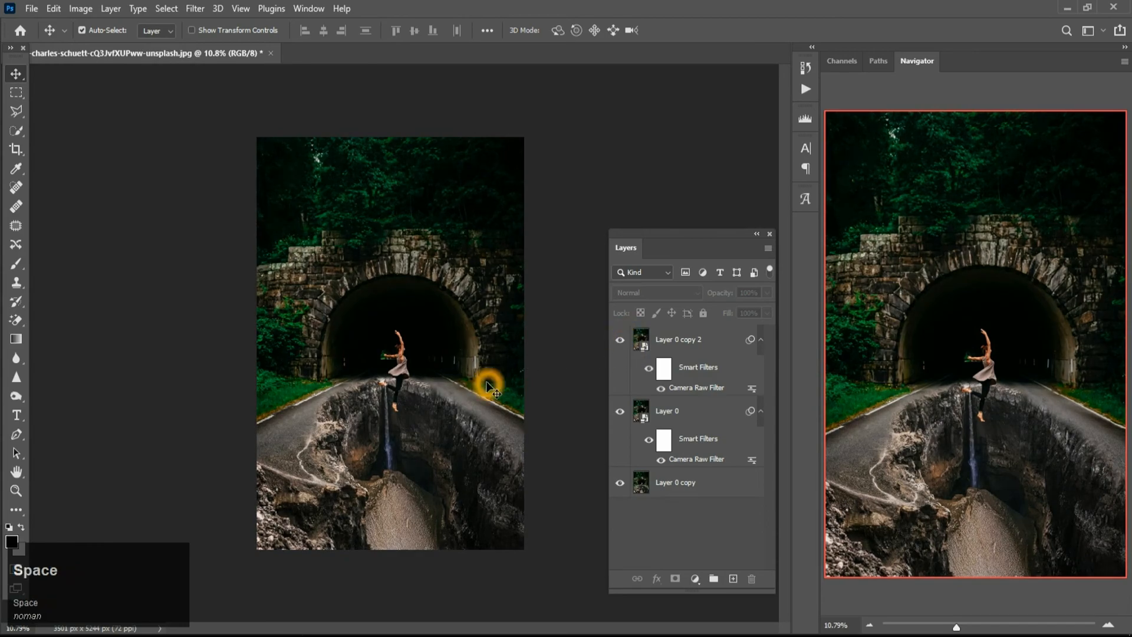
- Group the Multiply layer "Layer 0 copy 2" with "Layer 0", leaving "Layer 0 copy" outside the group
{"action": "scroll", "coordinate": [477, 391], "scroll_direction": "up", "scroll_amount": 2, "text": "alt"}
{"action": "scroll", "coordinate": [475, 389], "scroll_direction": "down", "scroll_amount": 1, "text": "alt"}
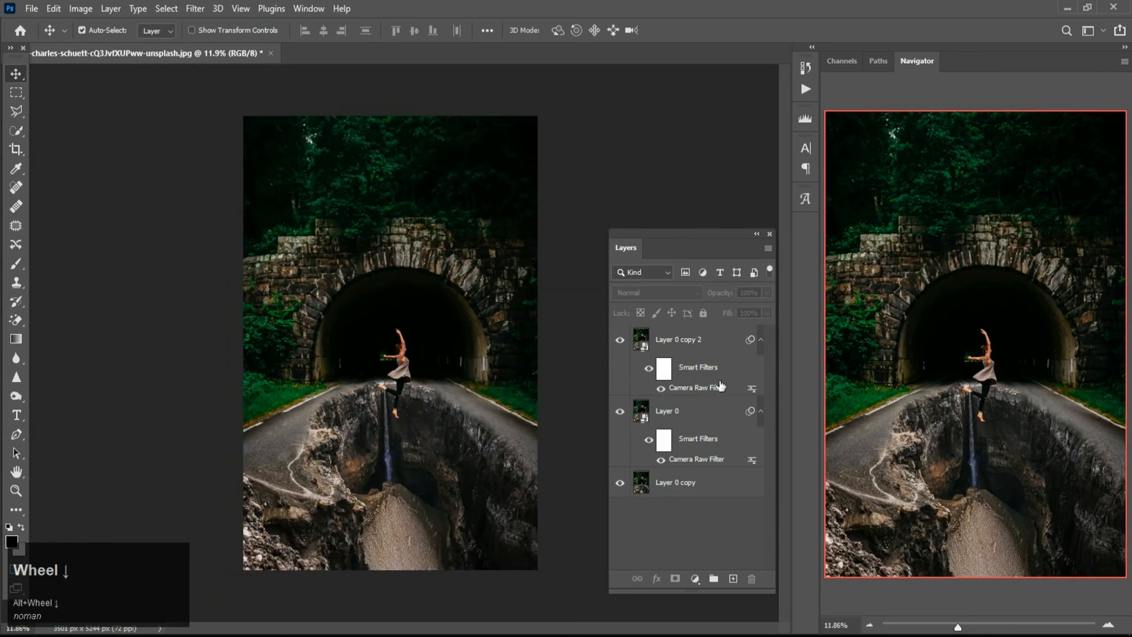
{"action": "left_click", "coordinate": [710, 342]}
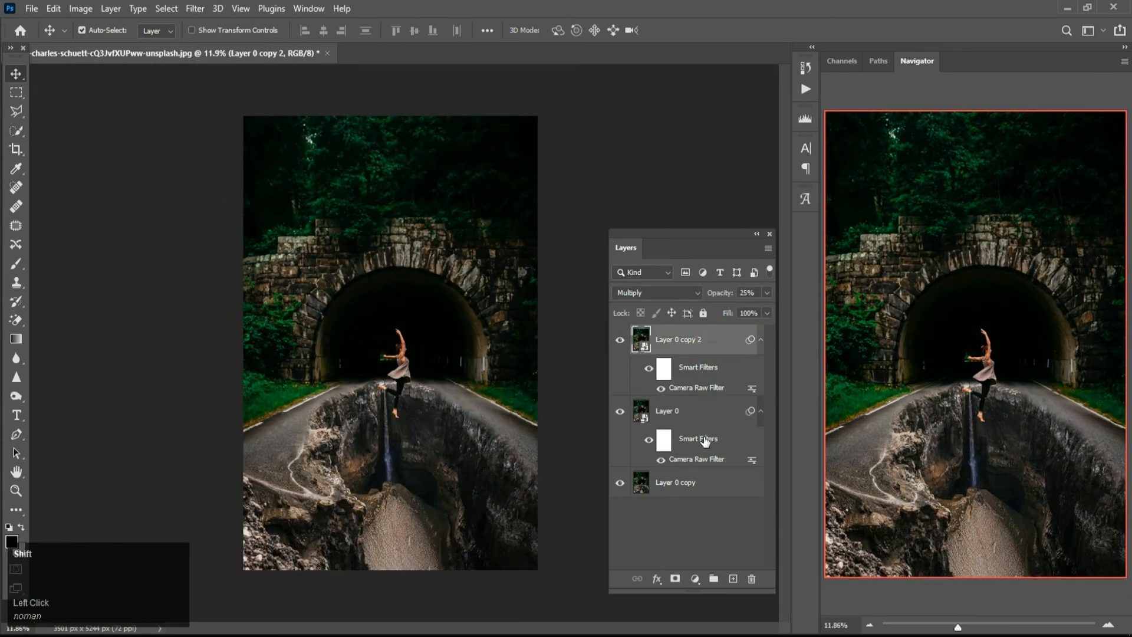
{"action": "left_click", "coordinate": [707, 420], "text": "shift"}
{"action": "left_click", "coordinate": [713, 580]}
- Compare the composite with and without the grouped grading layers by toggling the group's visibility
{"action": "left_click", "coordinate": [620, 333]}
{"action": "left_click", "coordinate": [619, 334]}
{"action": "left_click", "coordinate": [486, 356]}
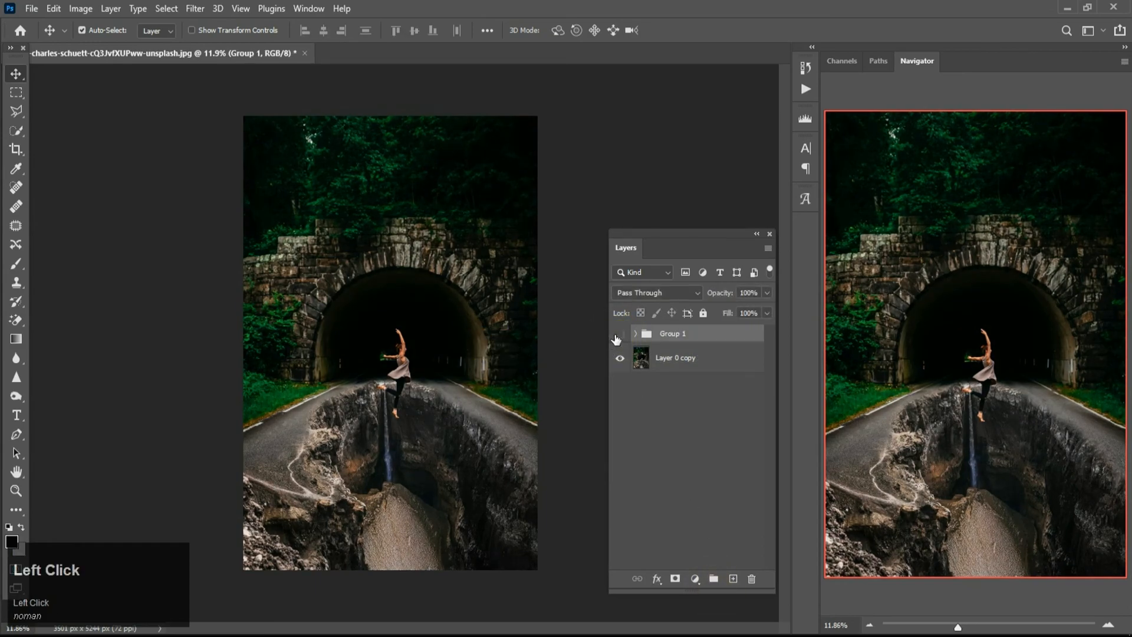
{"action": "left_click", "coordinate": [618, 335]}
{"action": "left_click", "coordinate": [616, 338]}
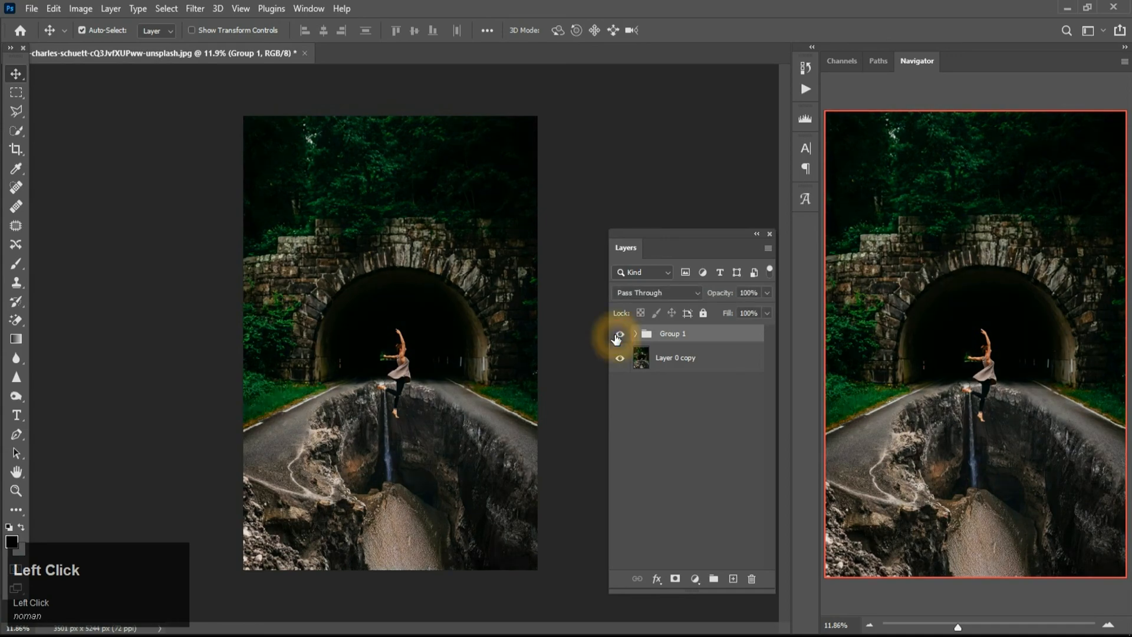
{"action": "left_click", "coordinate": [615, 338]}
{"action": "left_click", "coordinate": [616, 338]}
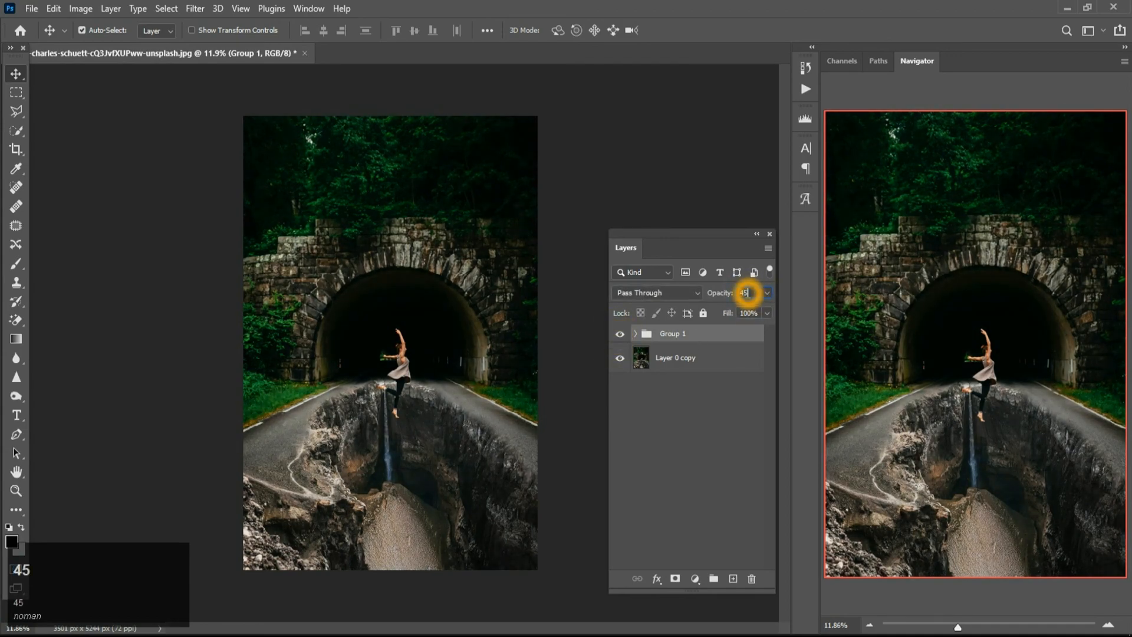
- Set the group's opacity to 45%, deselect the layers and check the softened grading against the ungraded image
{"action": "left_click", "coordinate": [725, 378]}
{"action": "left_click", "coordinate": [624, 335]}
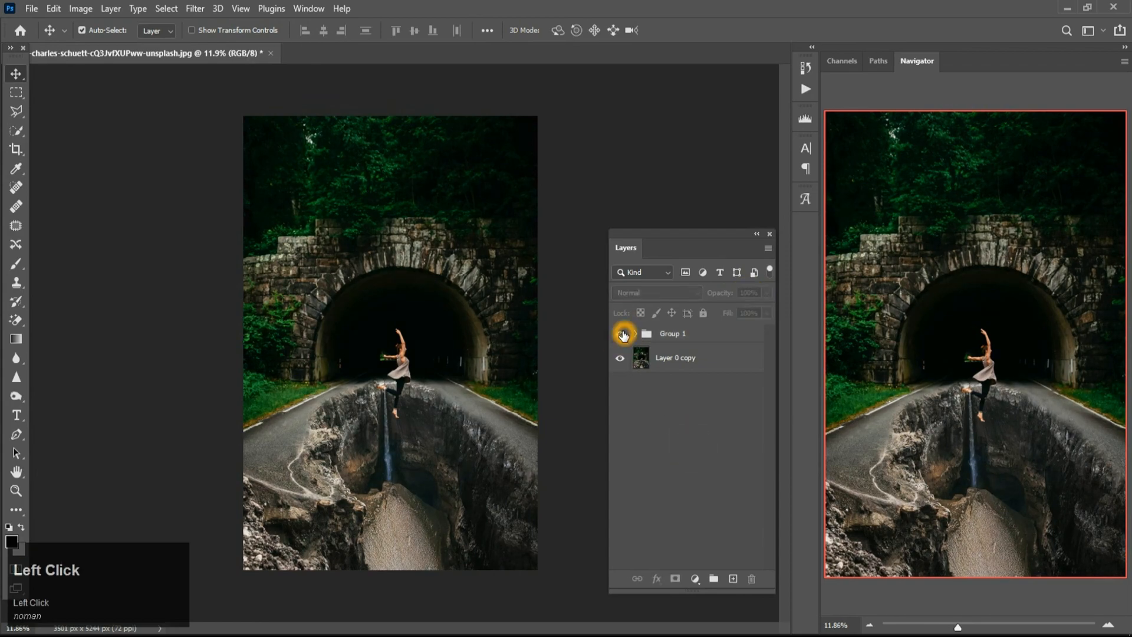
{"action": "scroll", "coordinate": [501, 384], "scroll_direction": "down", "scroll_amount": 1}
{"action": "scroll", "coordinate": [514, 390], "scroll_direction": "up", "scroll_amount": 2}
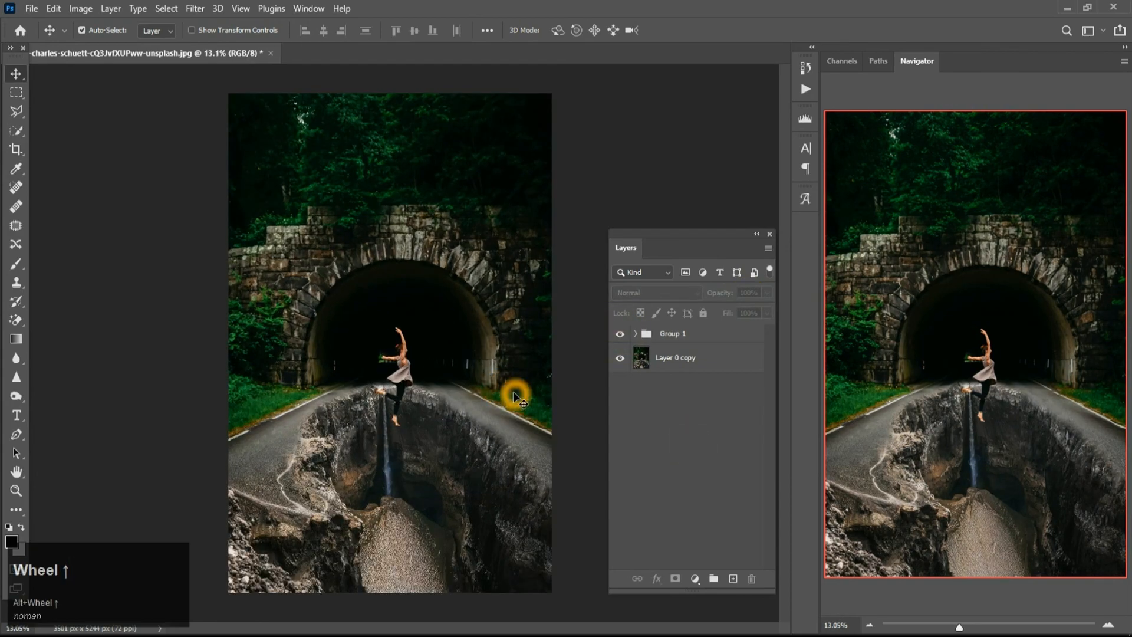